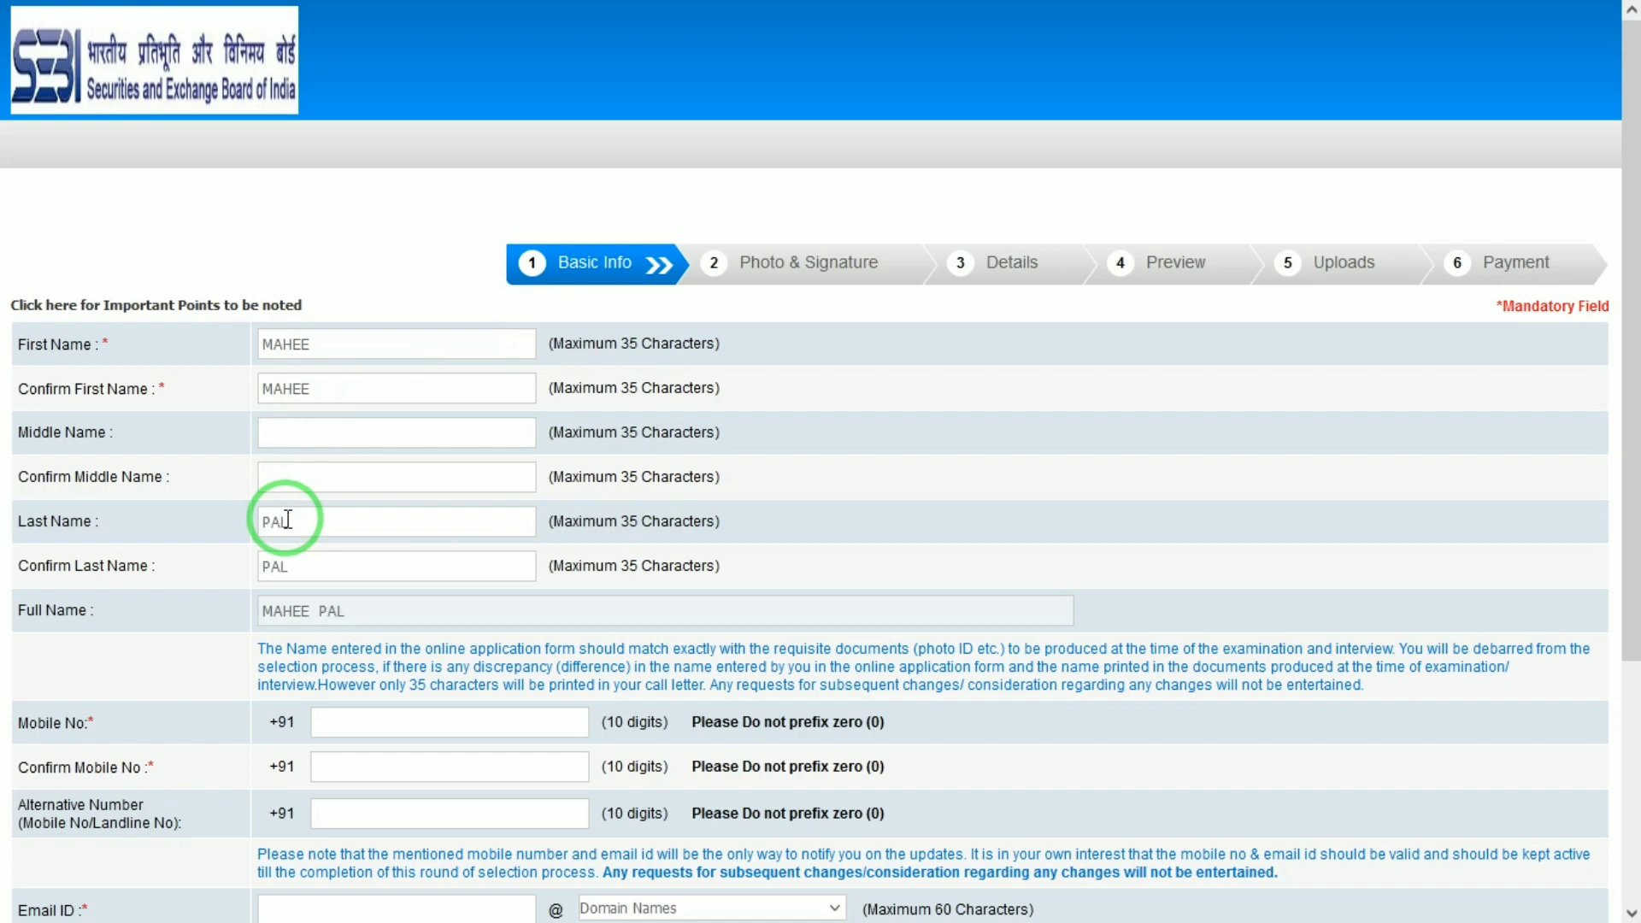
Scroll down the Basic Info form toward the Mobile No. field.
drag(1630, 337, 1636, 508)
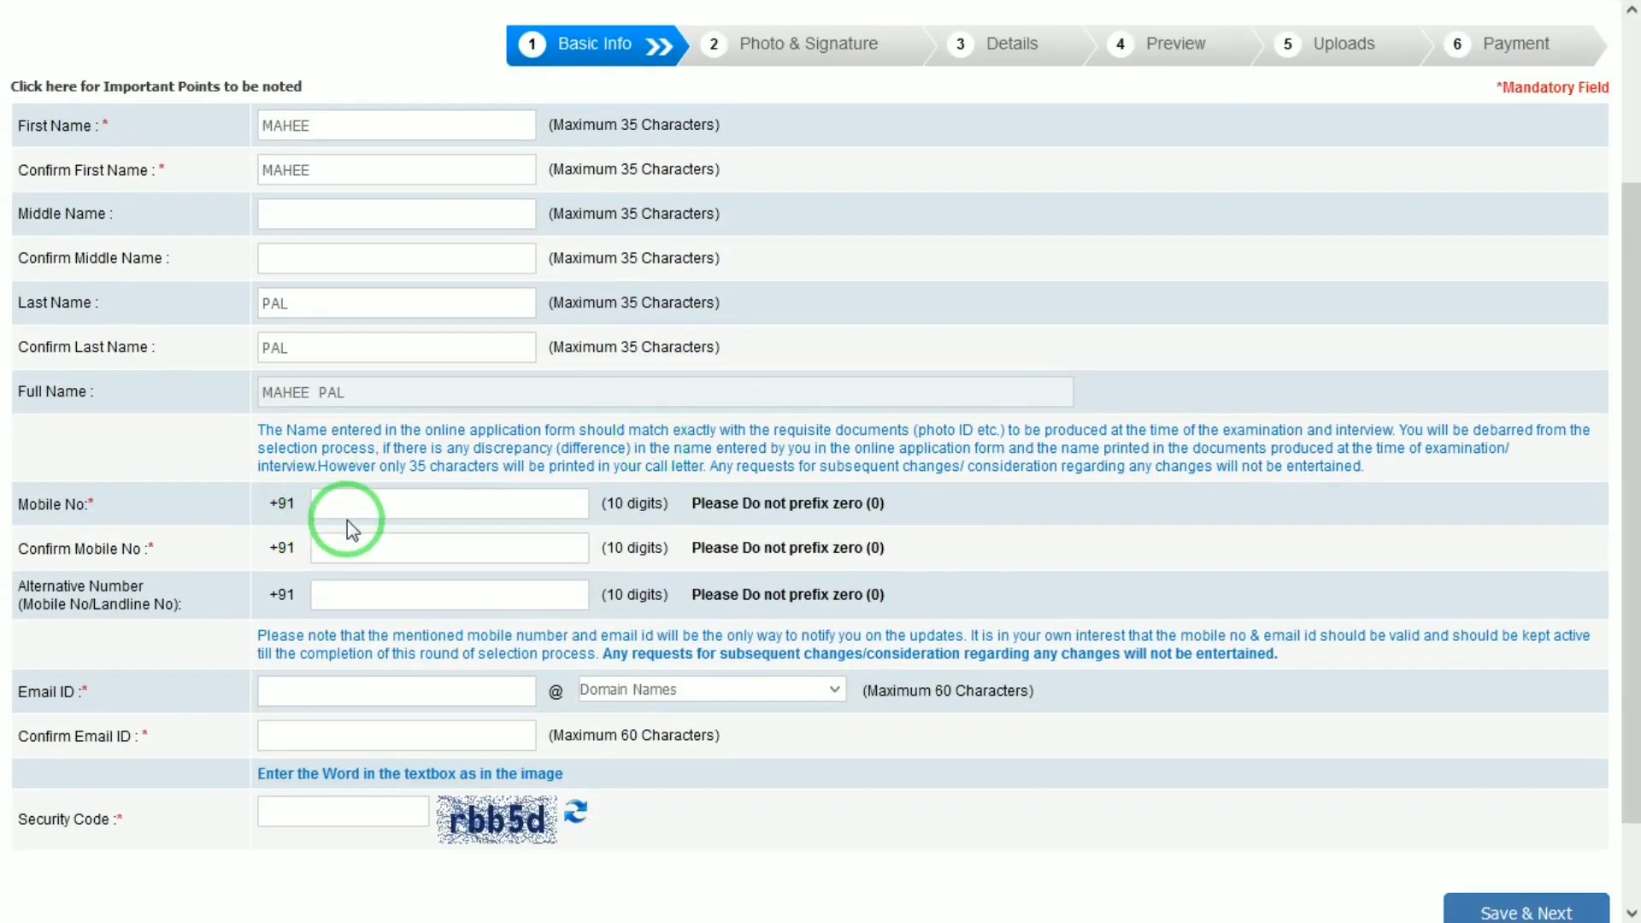
drag(1626, 641, 1626, 721)
Enter the mobile number, a gmail.com email address and the security code, then save Basic Info.
click(424, 393)
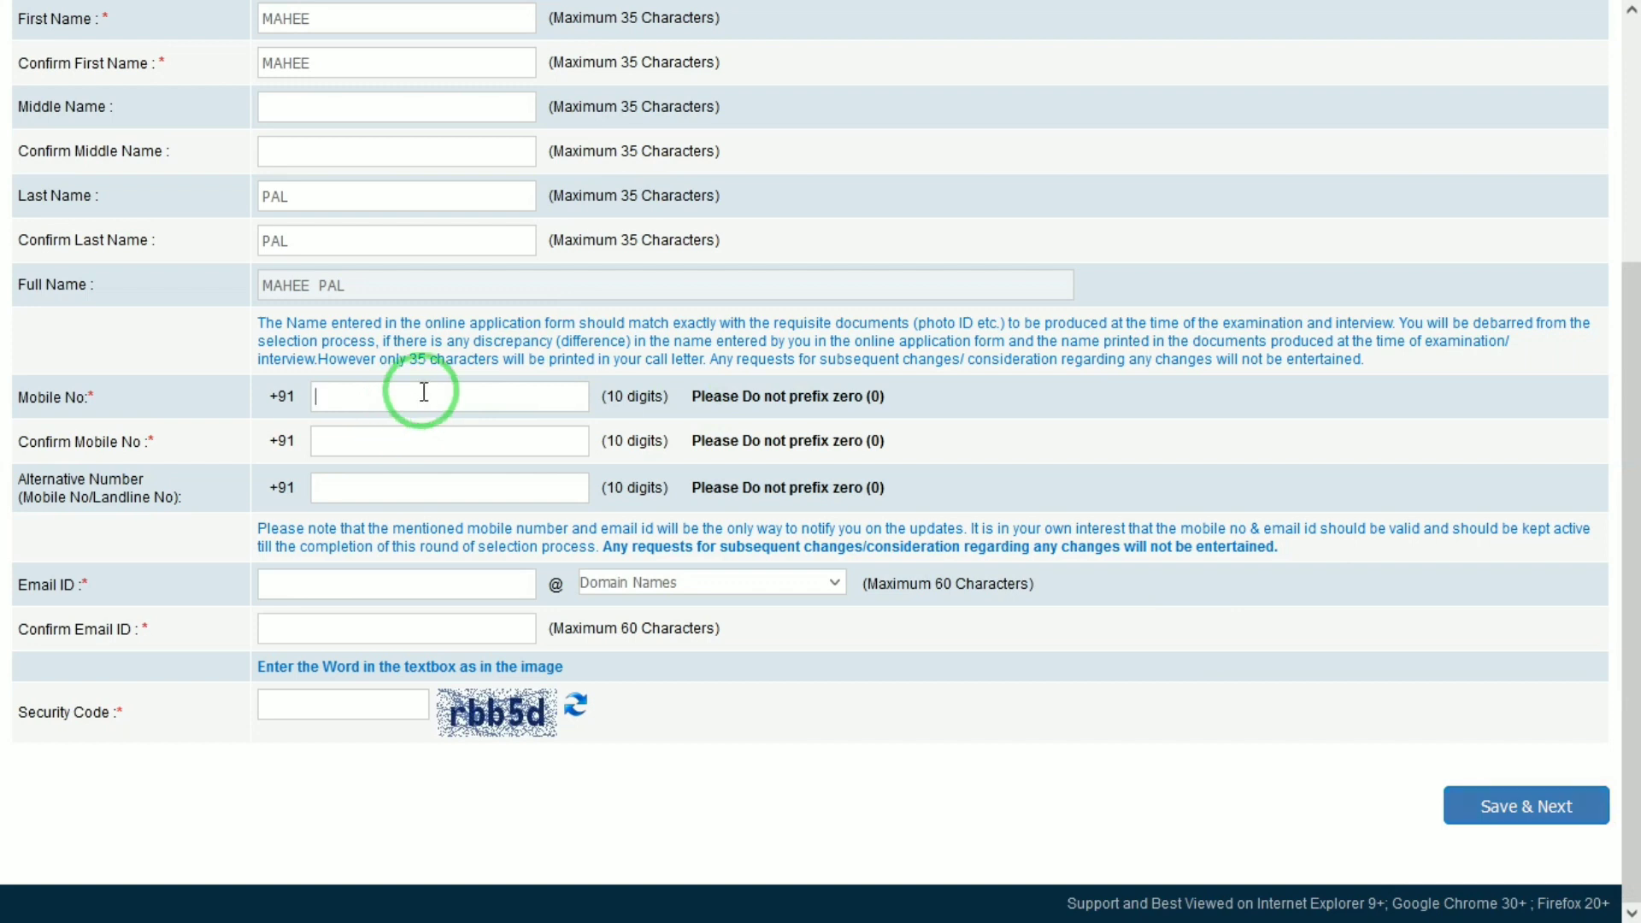
text(8273??)
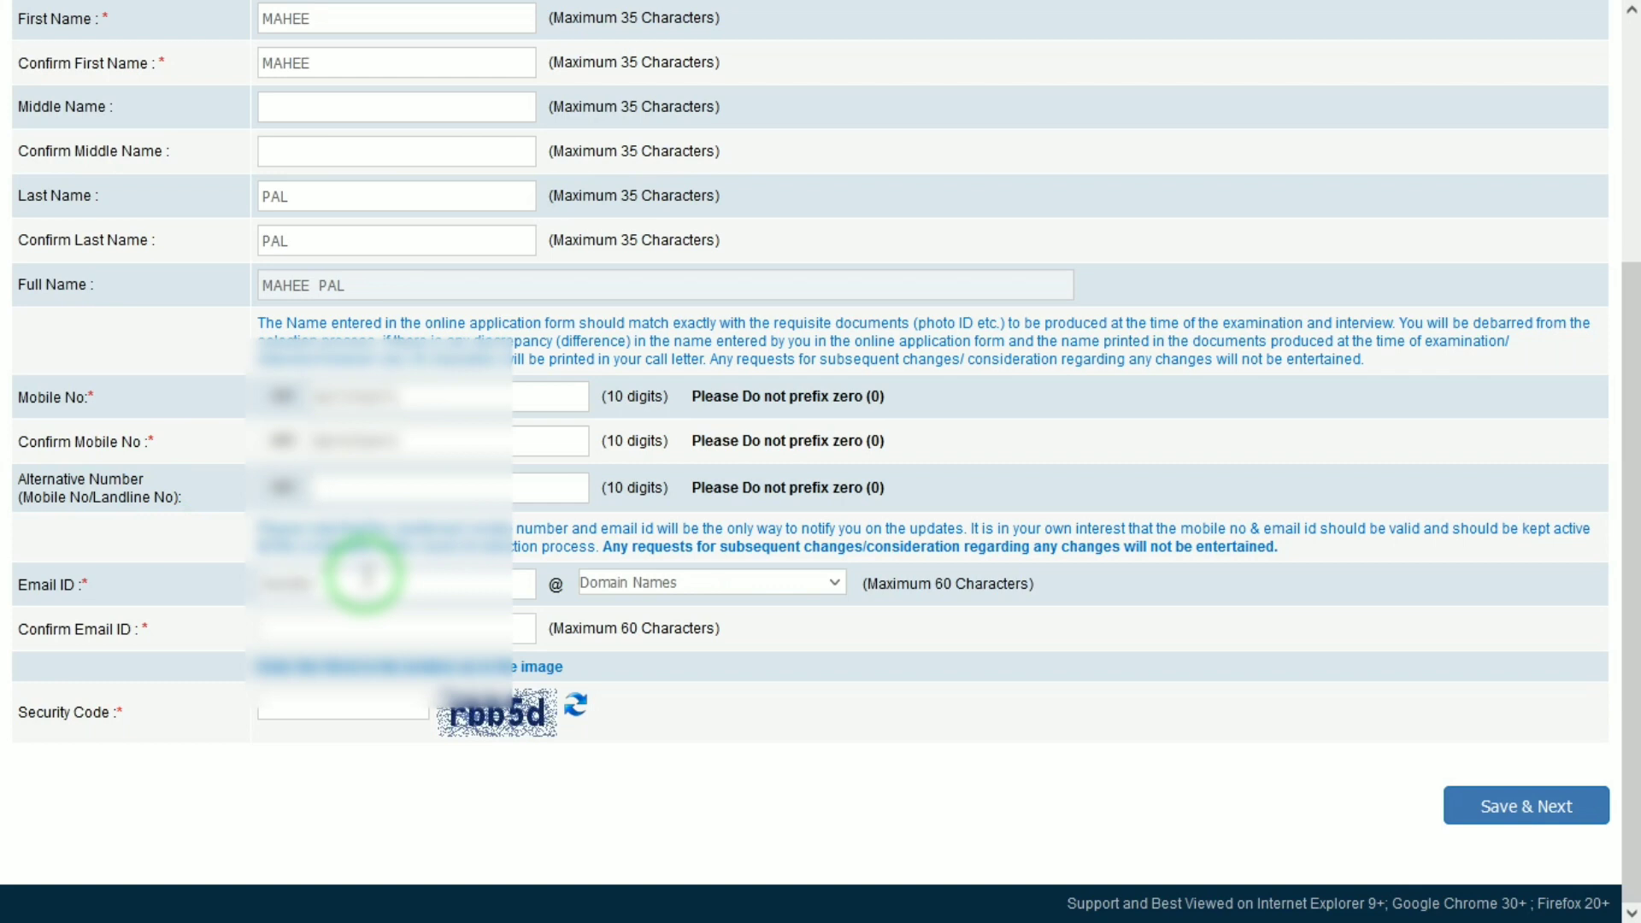
click(654, 581)
click(620, 665)
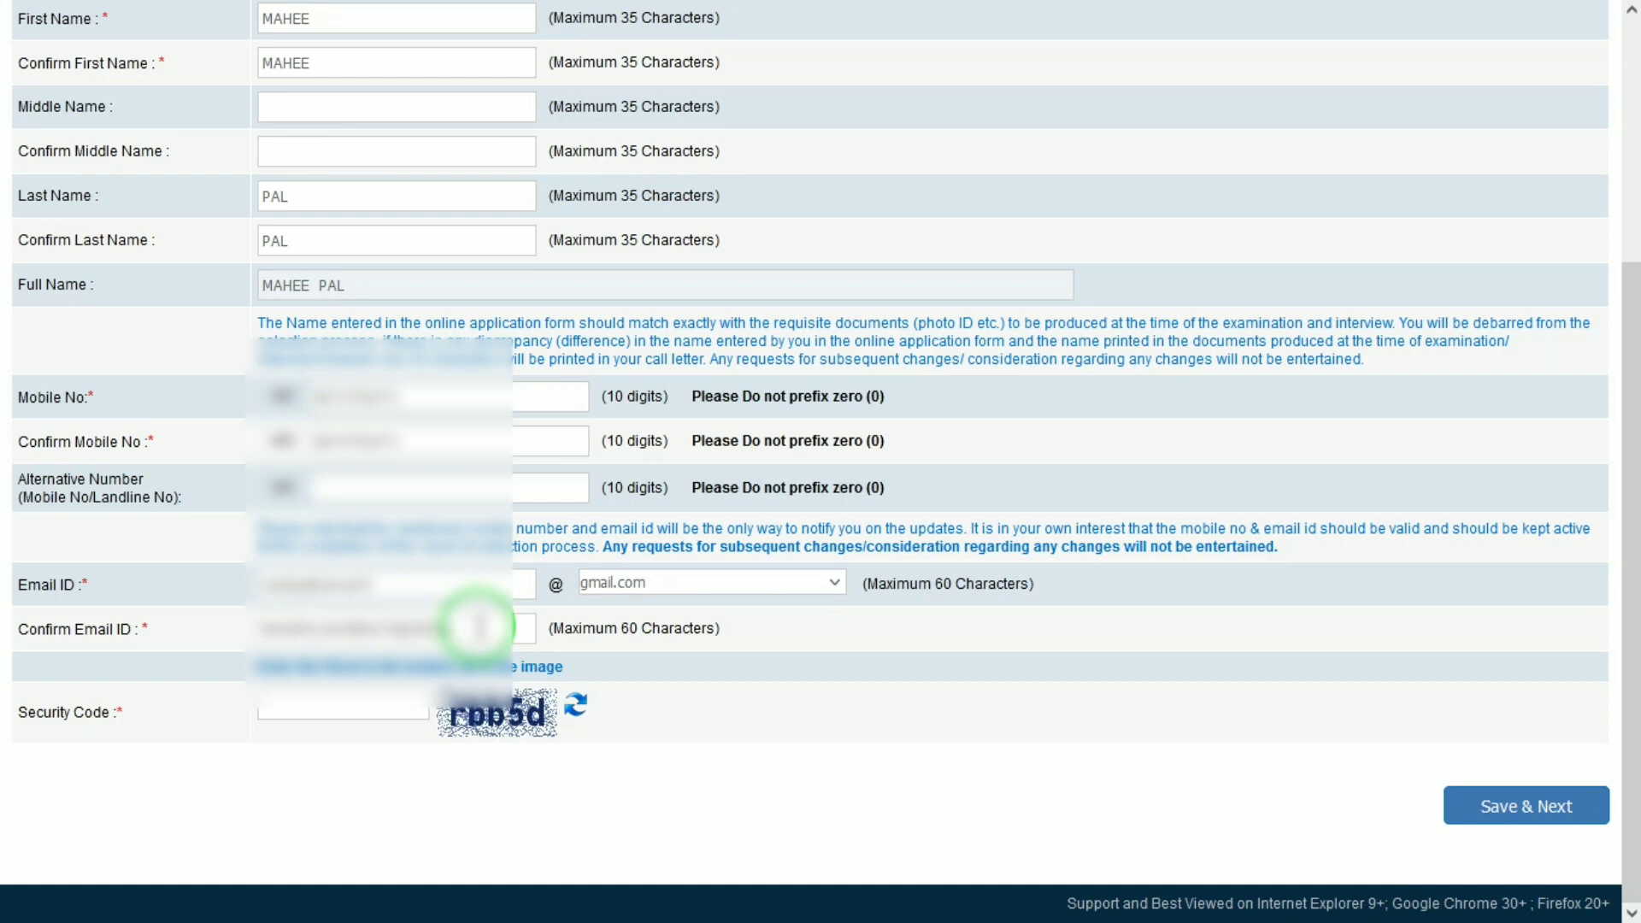
click(372, 704)
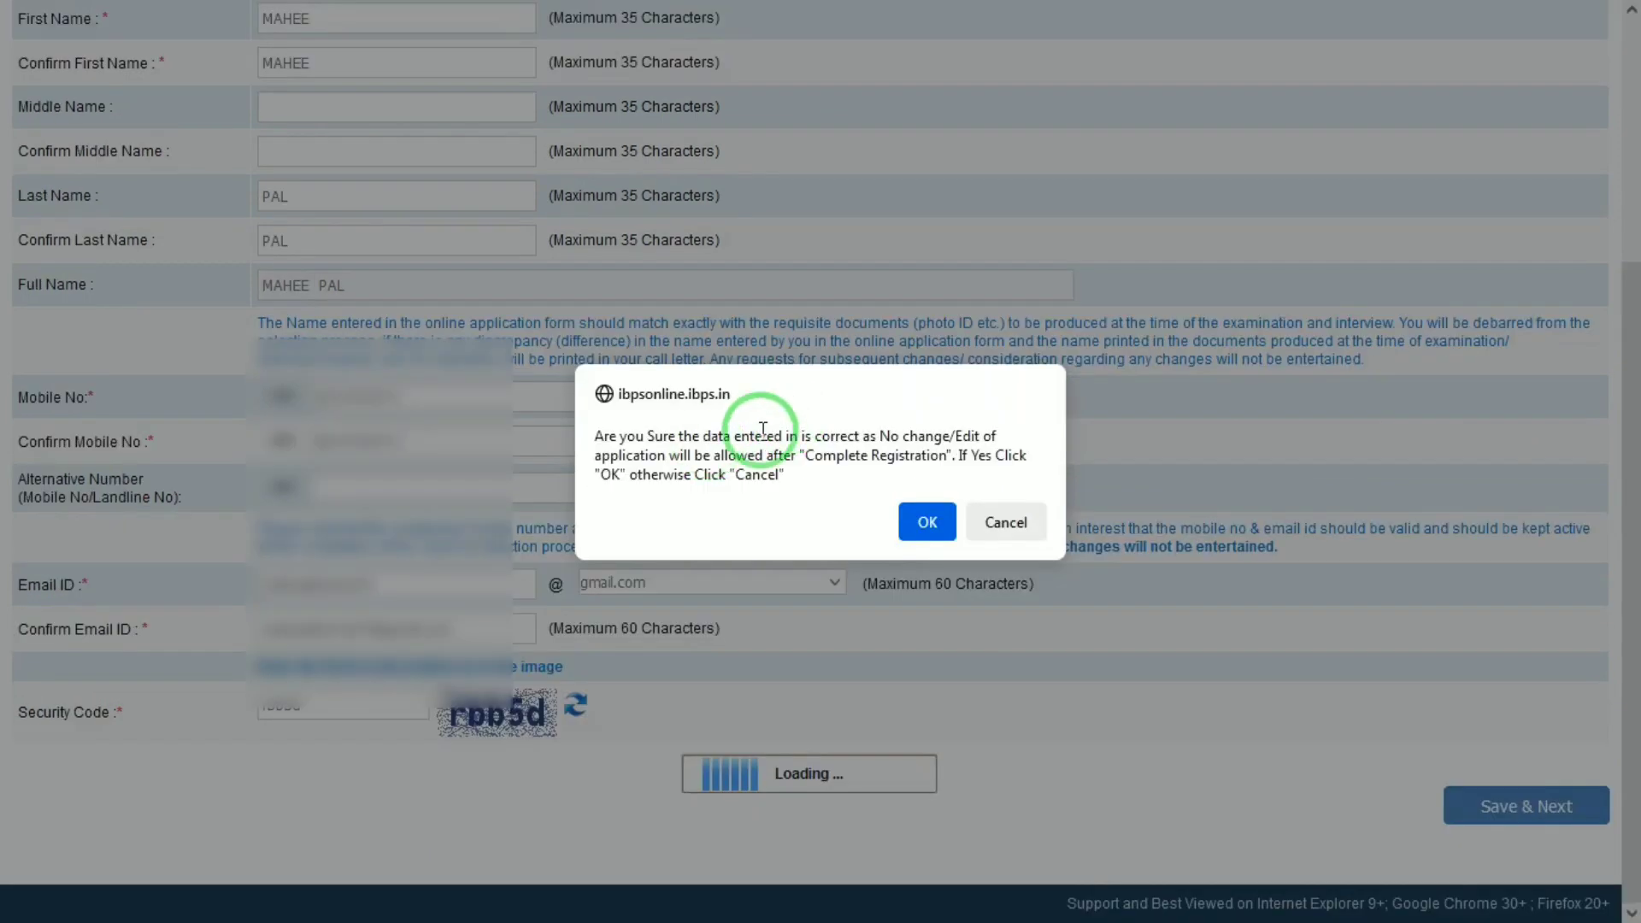
click(926, 521)
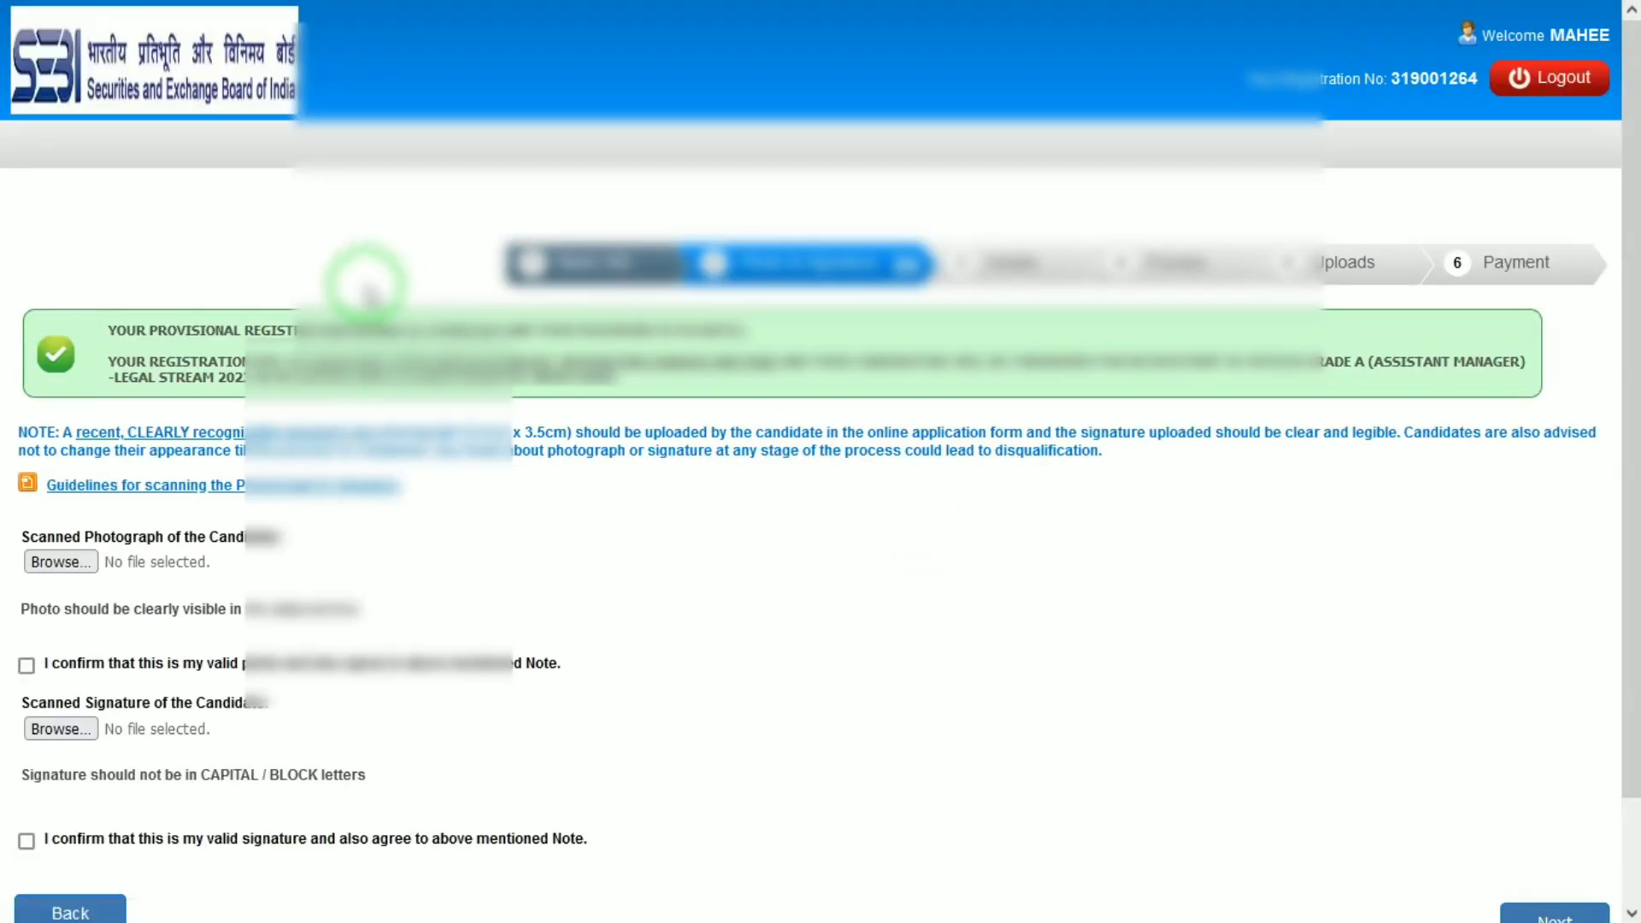
Upload file 1 as the candidate's photo and file 2 as the signature.
scroll(1628, 527, down, 2)
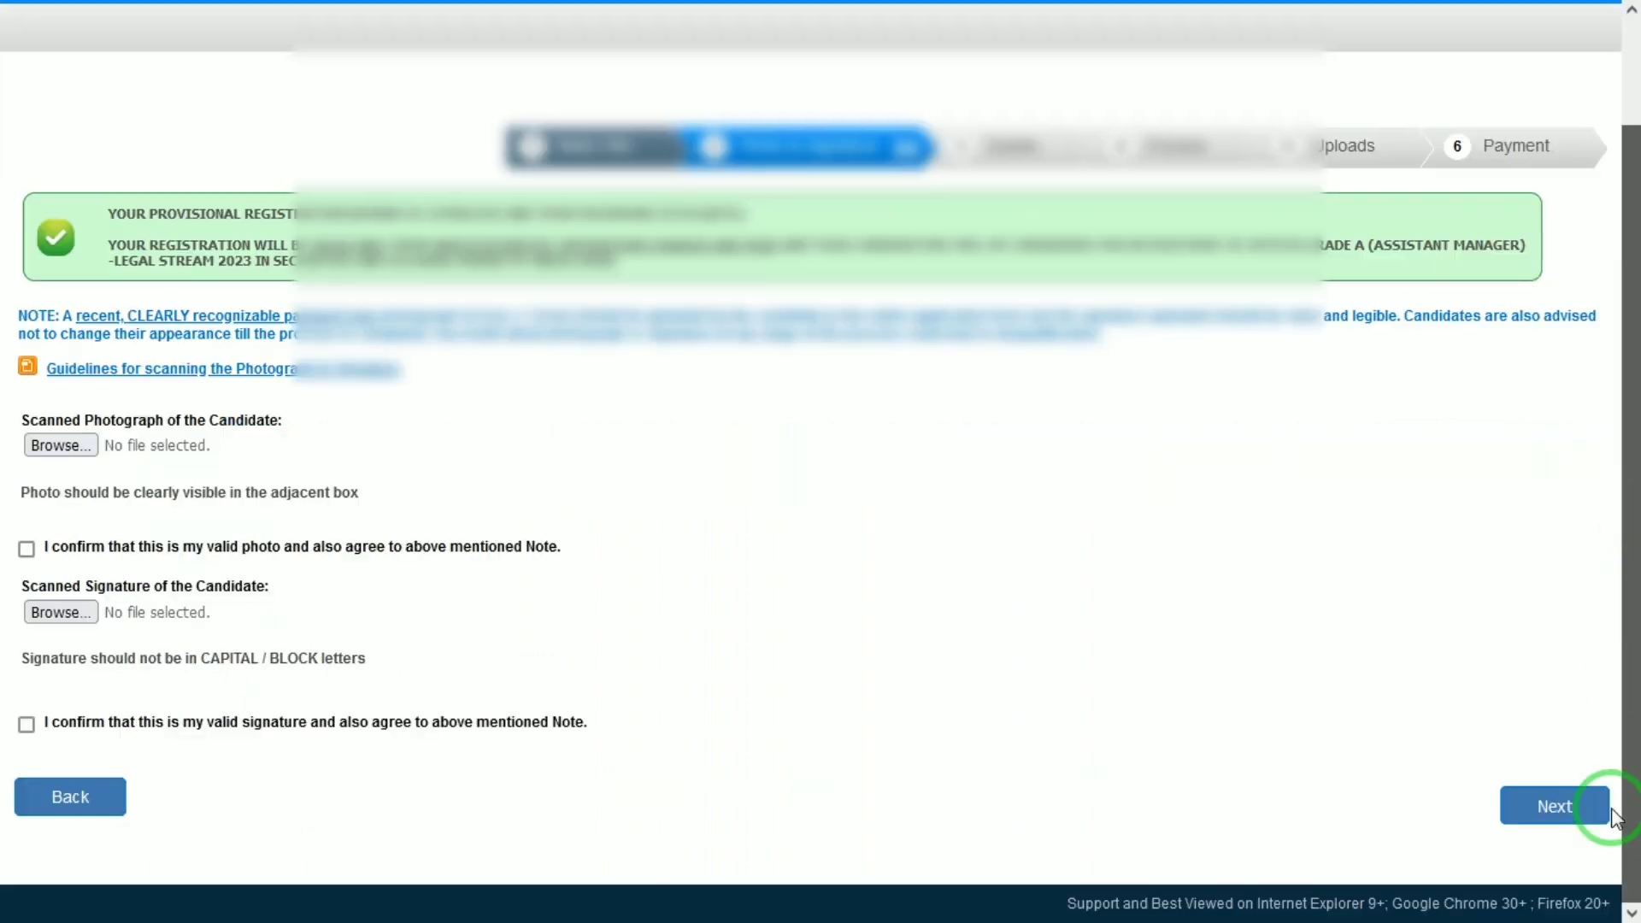
click(61, 445)
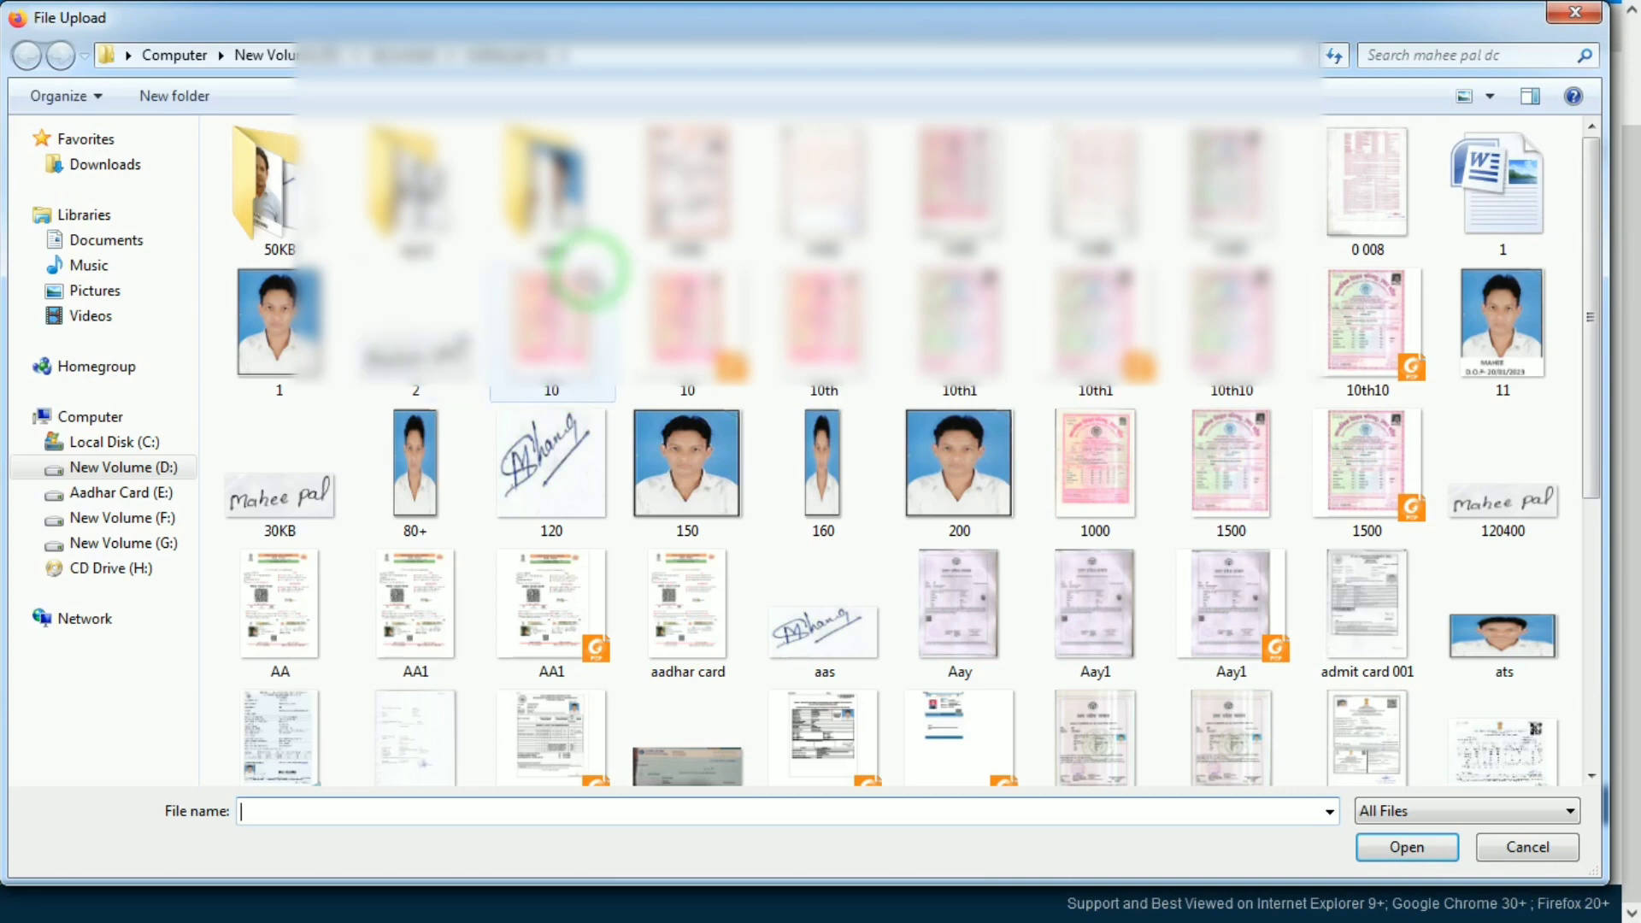
double_click(295, 329)
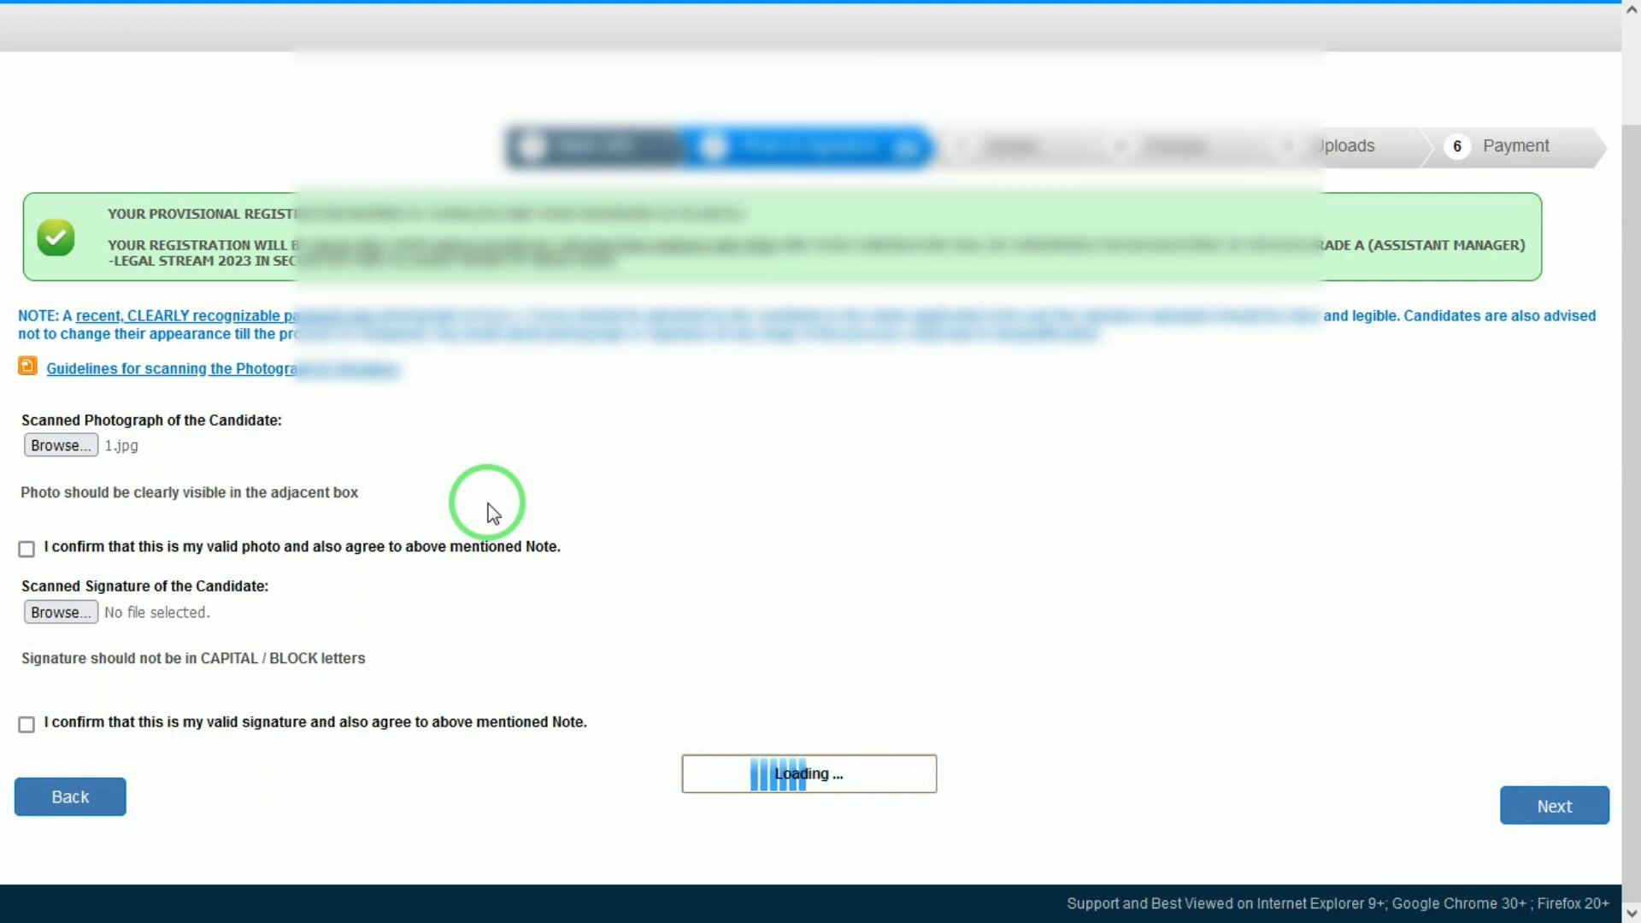
click(53, 613)
double_click(421, 340)
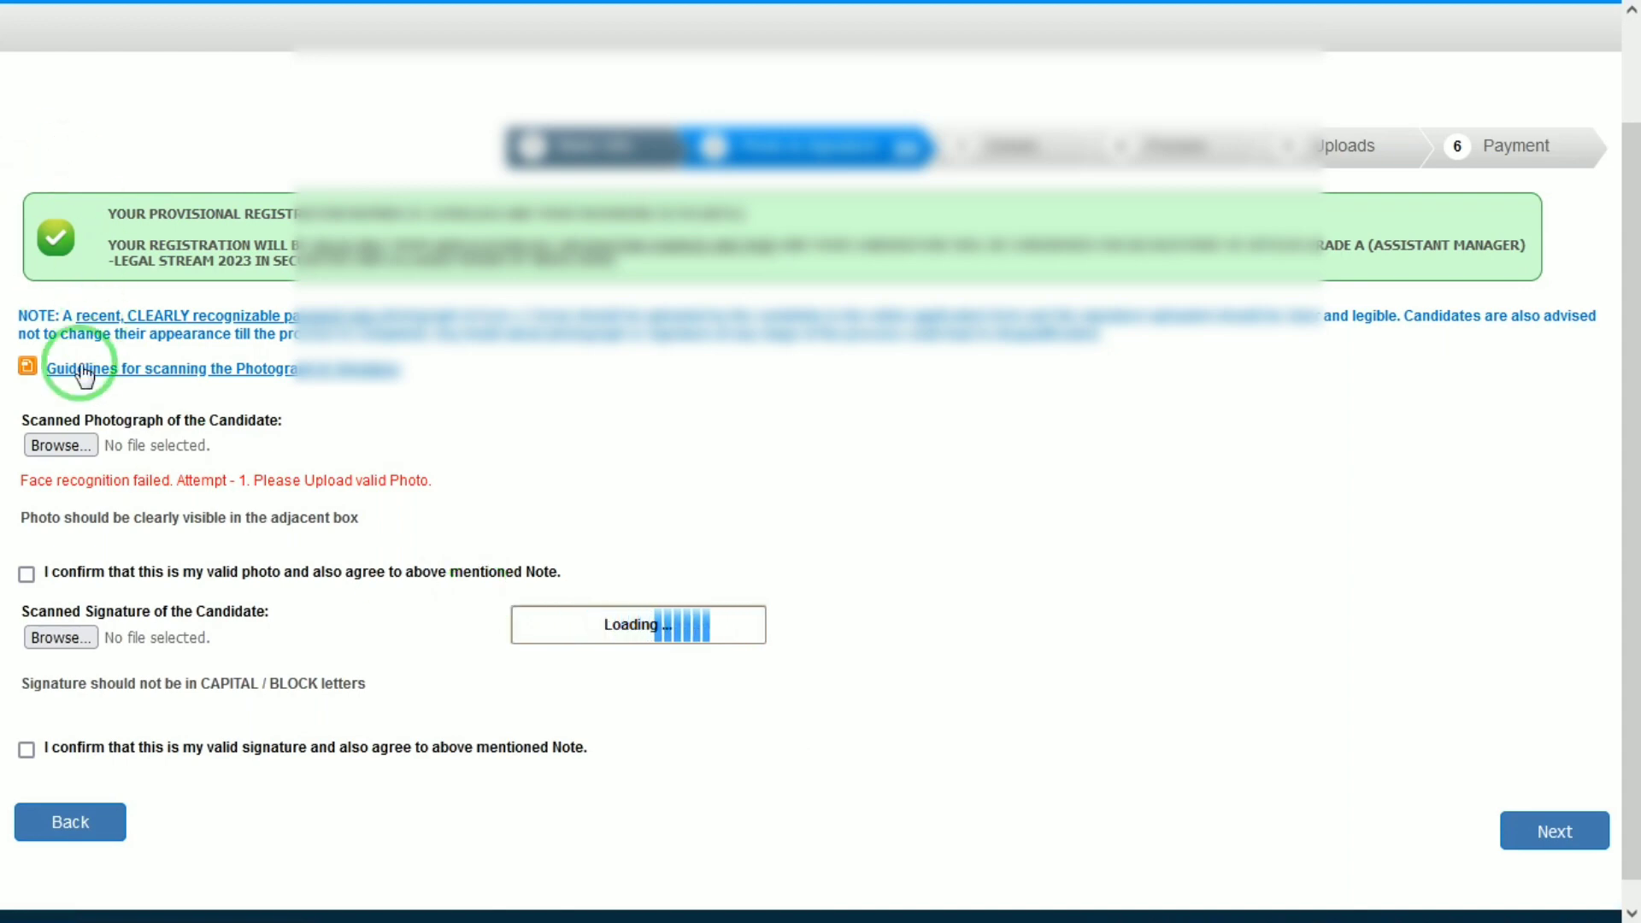
Re-upload file 1 as the photo after face recognition fails.
click(49, 444)
click(252, 320)
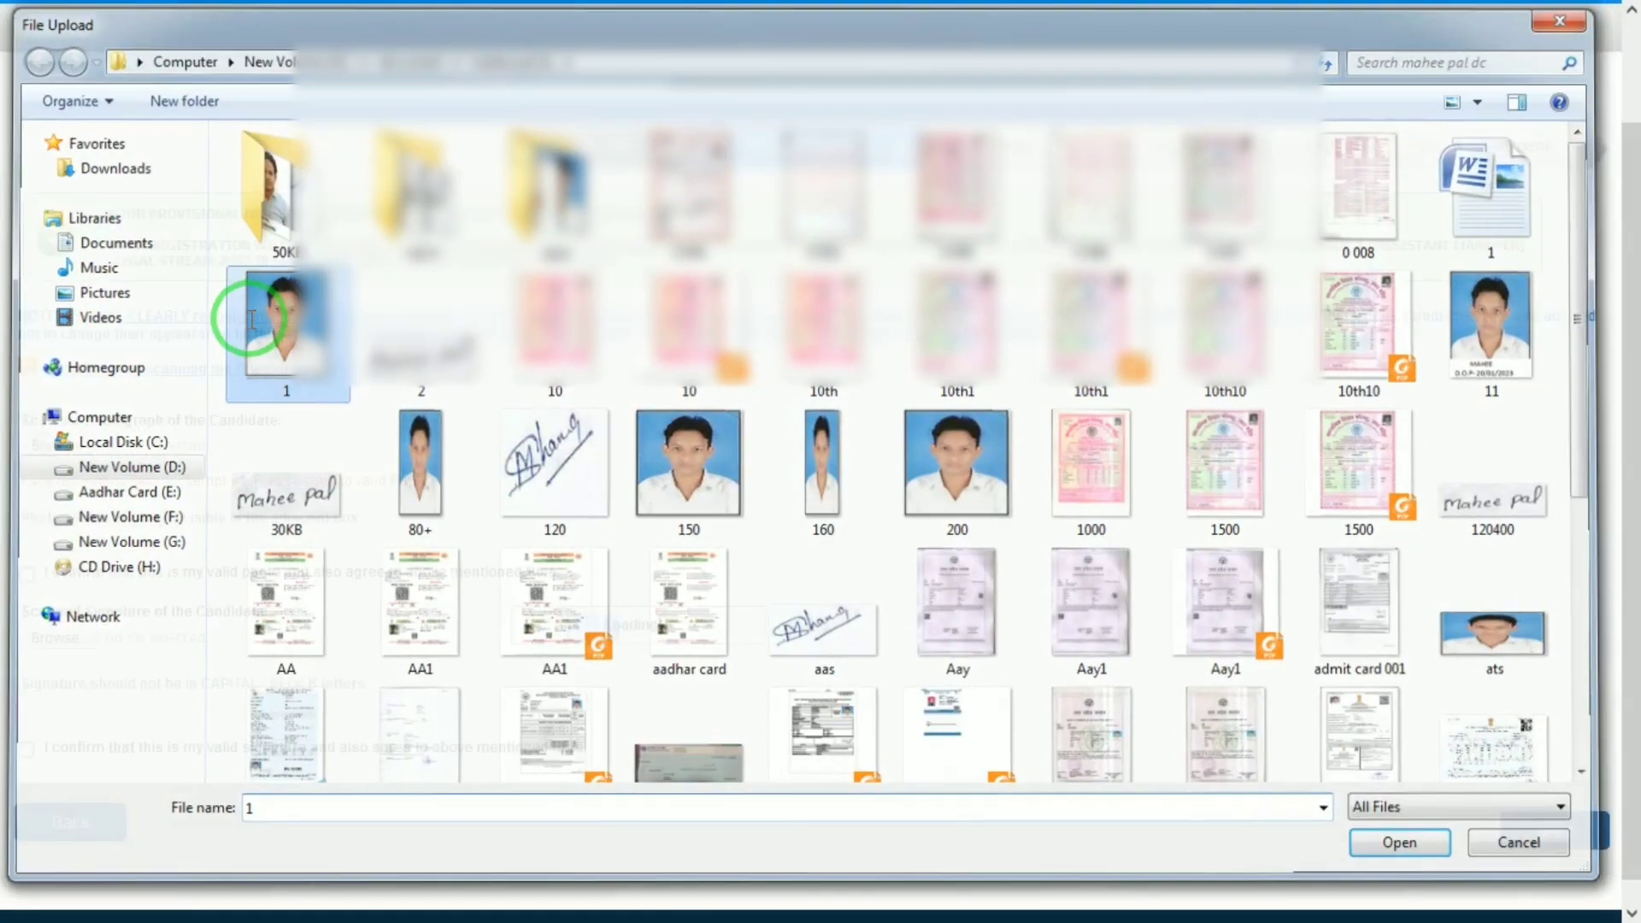
double_click(252, 321)
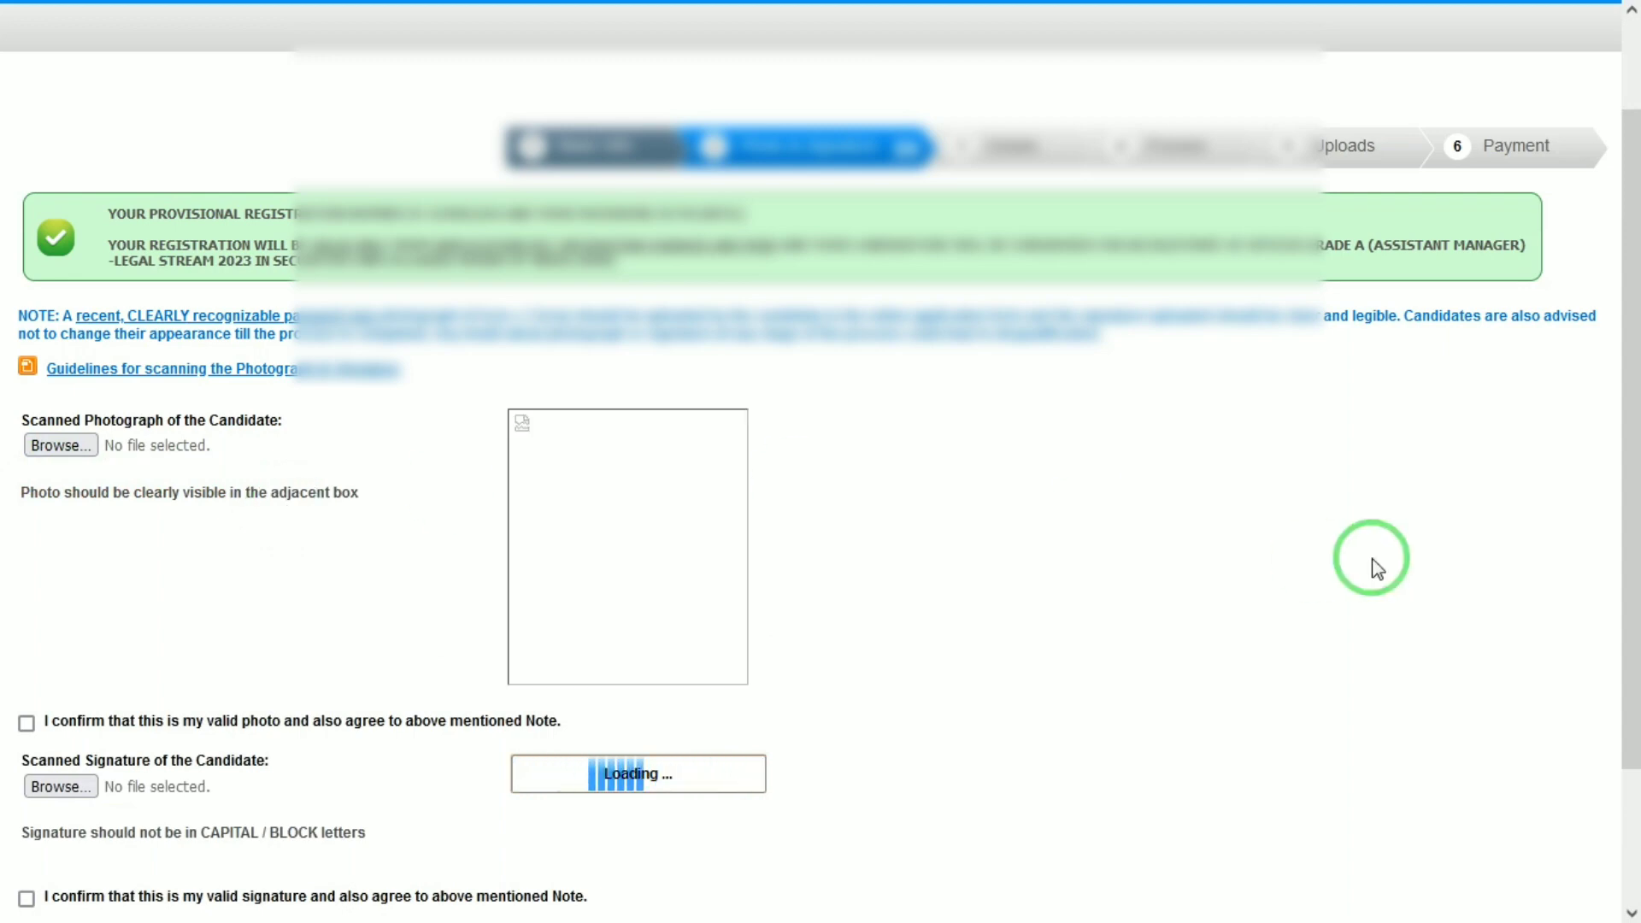
scroll(1111, 427, down, 2)
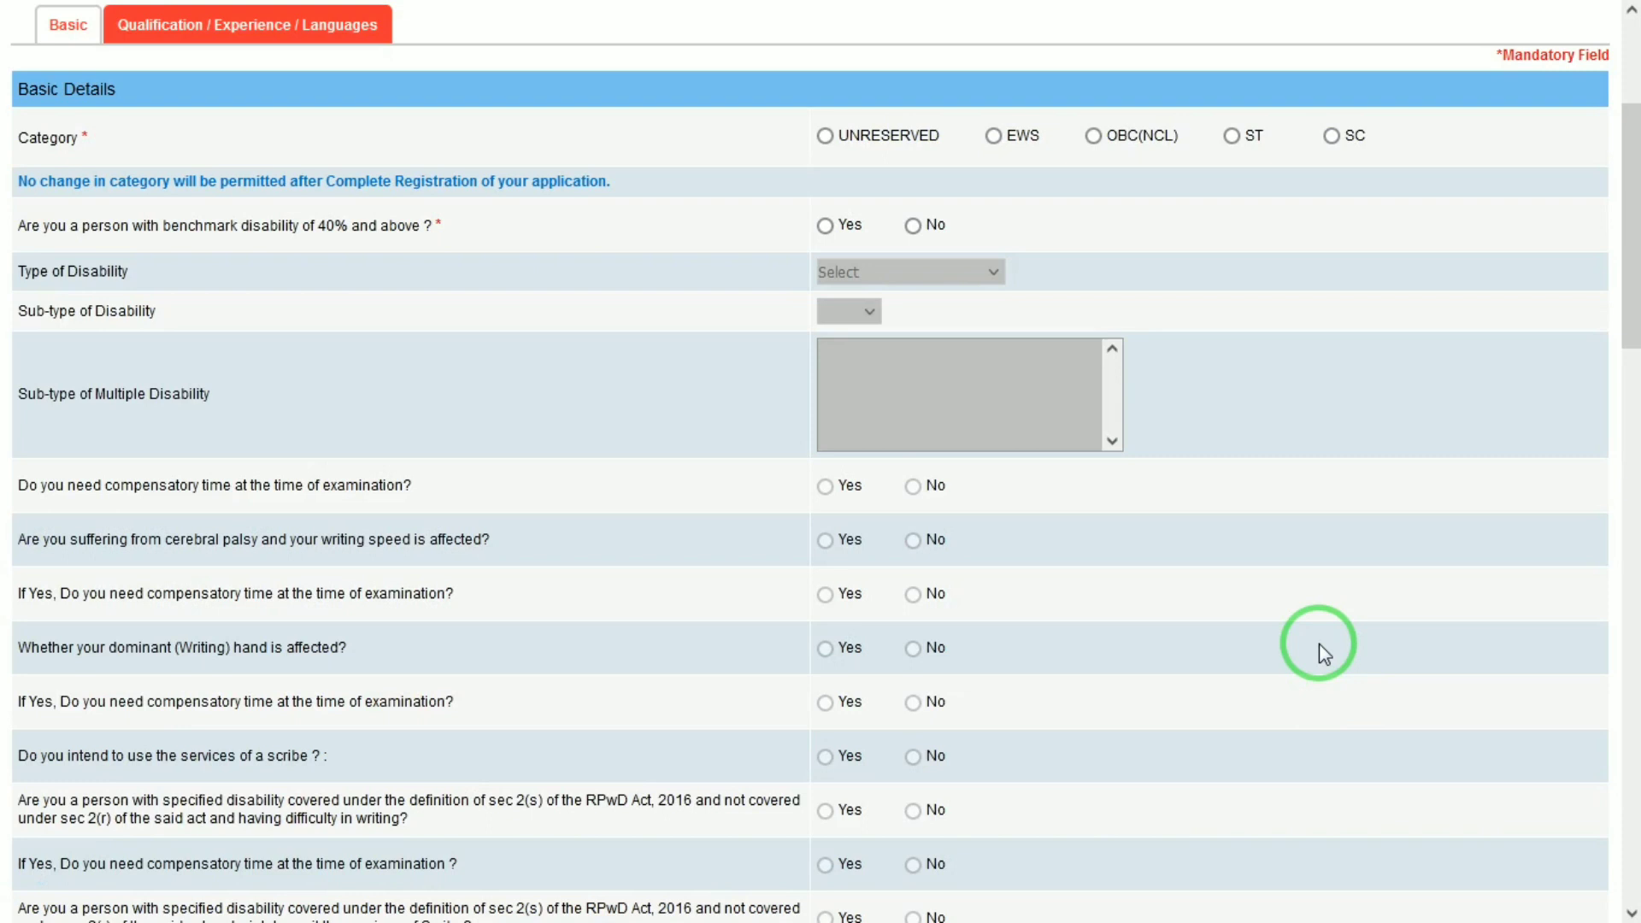
Choose UNRESERVED category, answer No to the RPwD question, and set religion to Hindu.
click(826, 137)
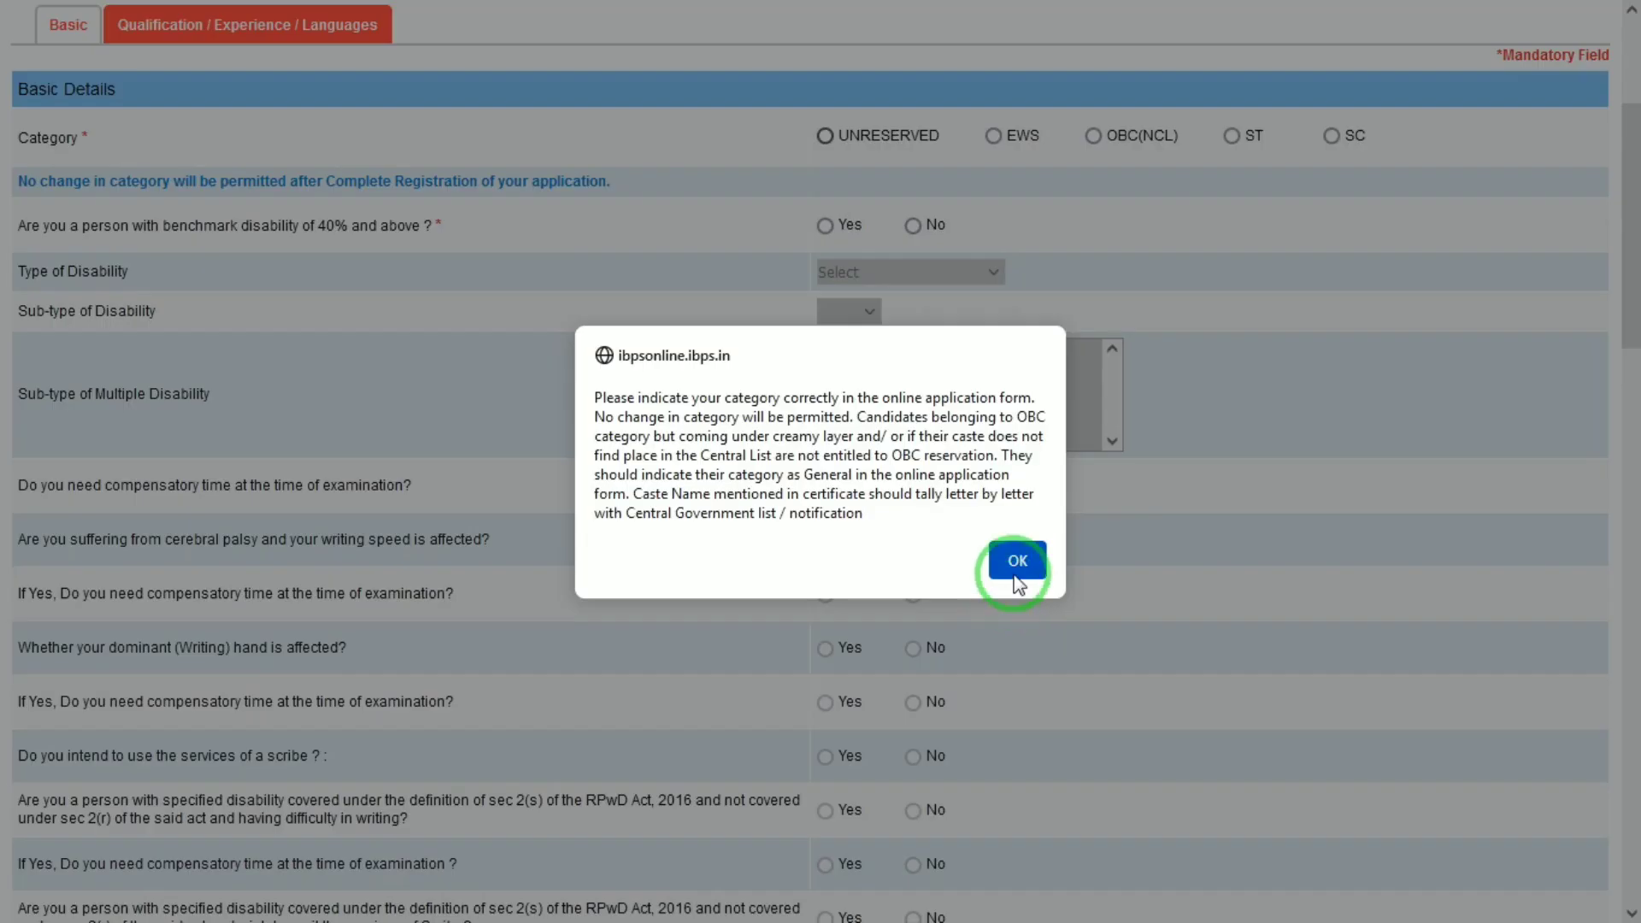
click(1016, 563)
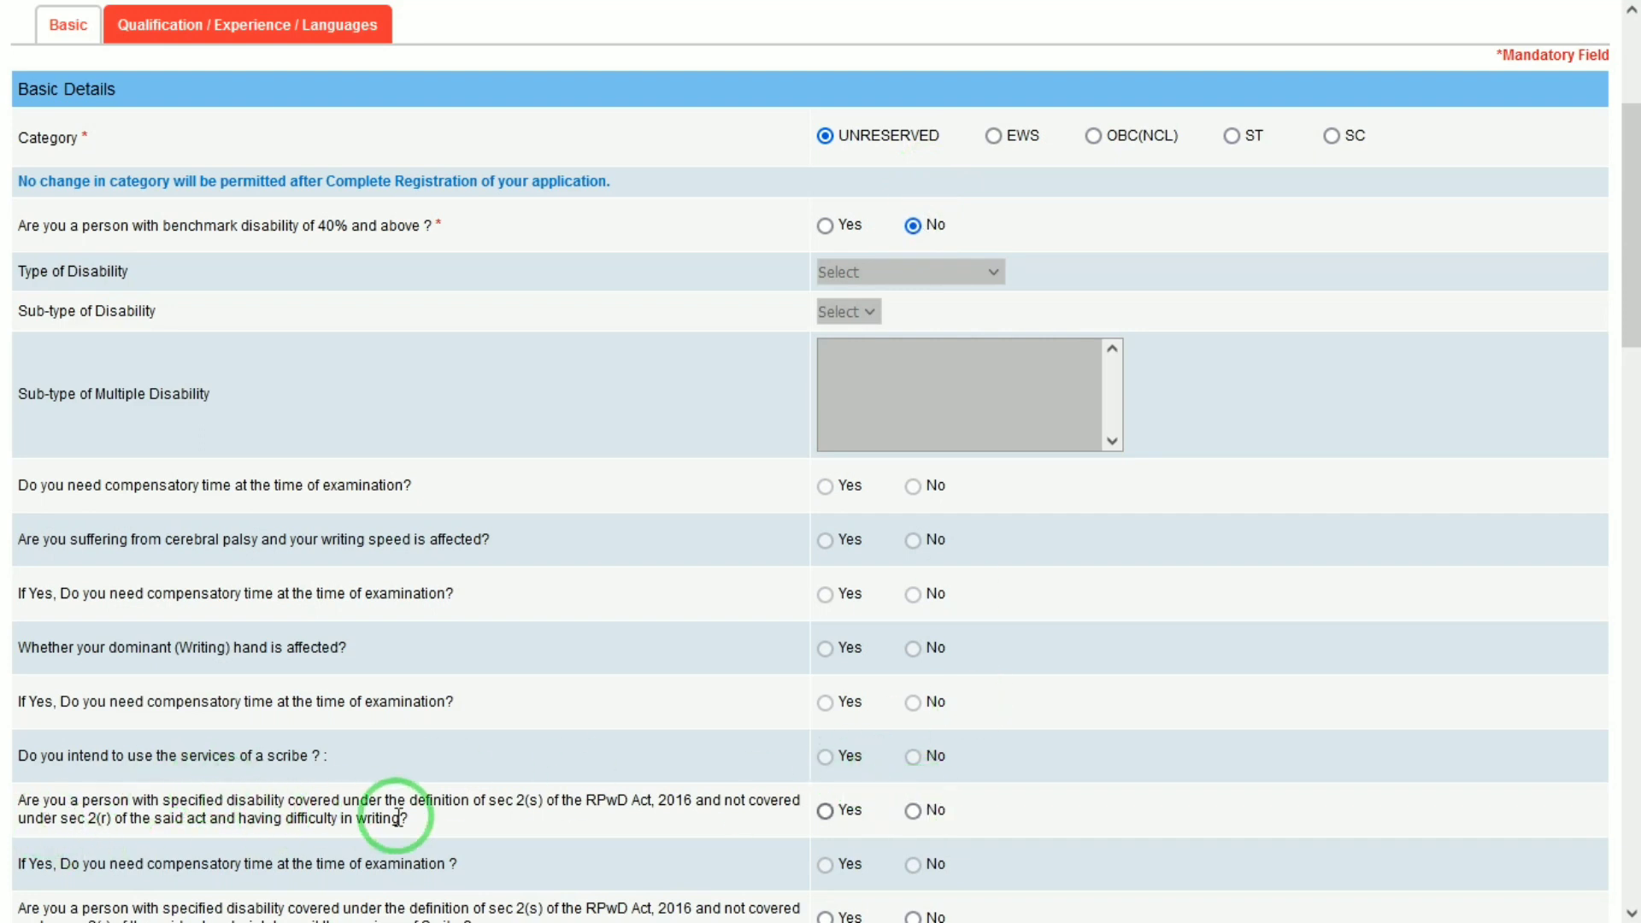
click(912, 811)
drag(1628, 271, 1628, 433)
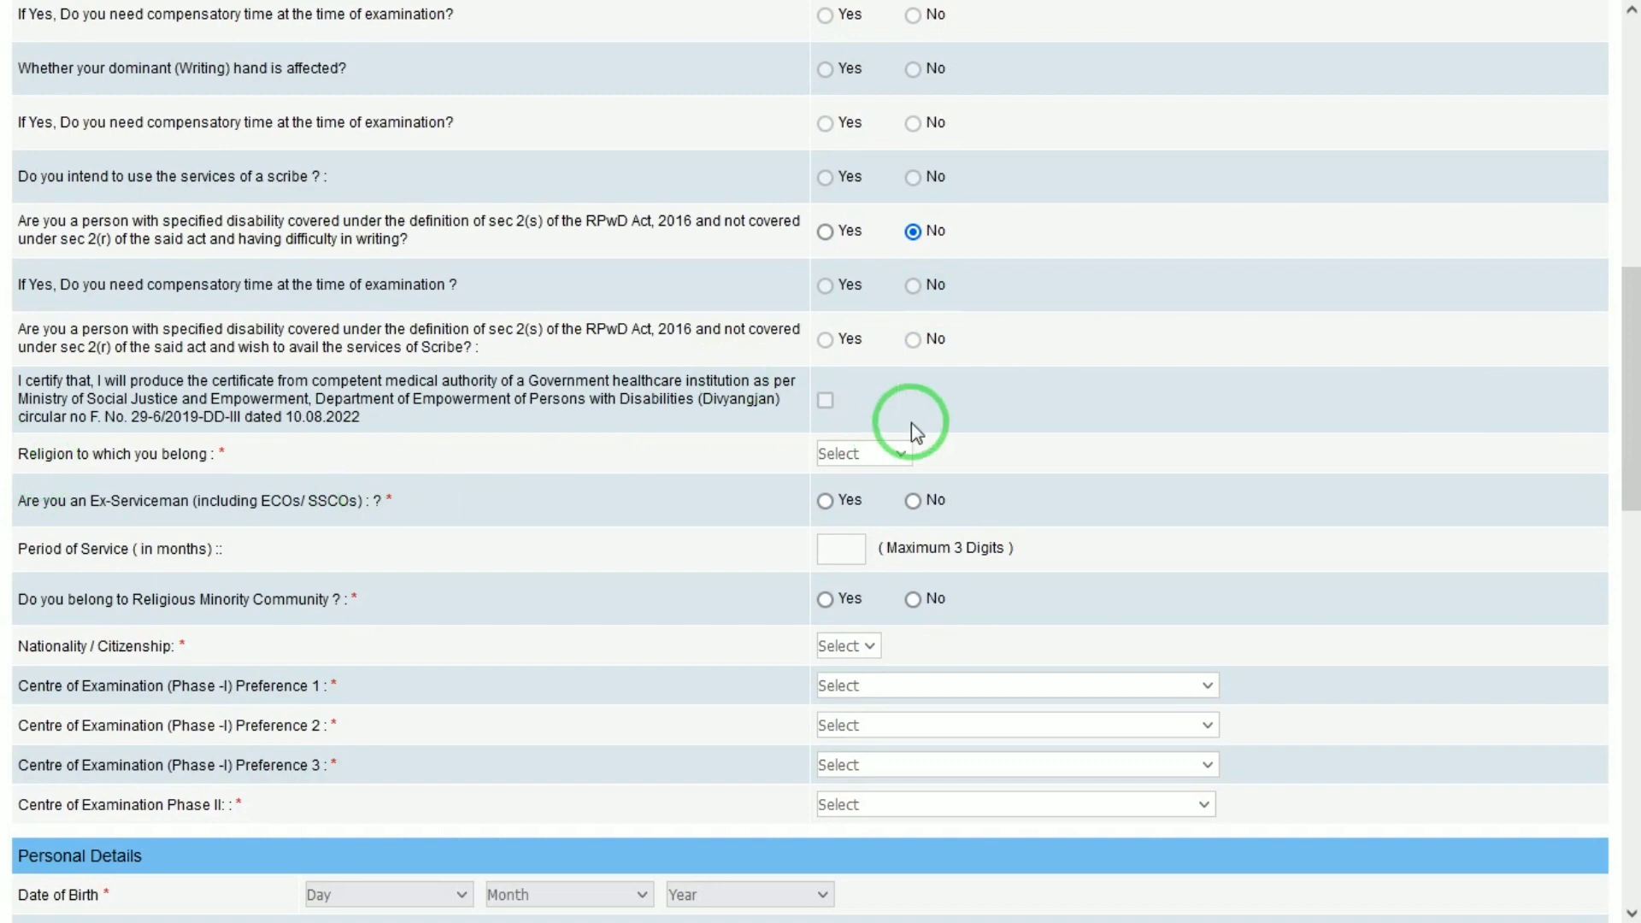
click(857, 455)
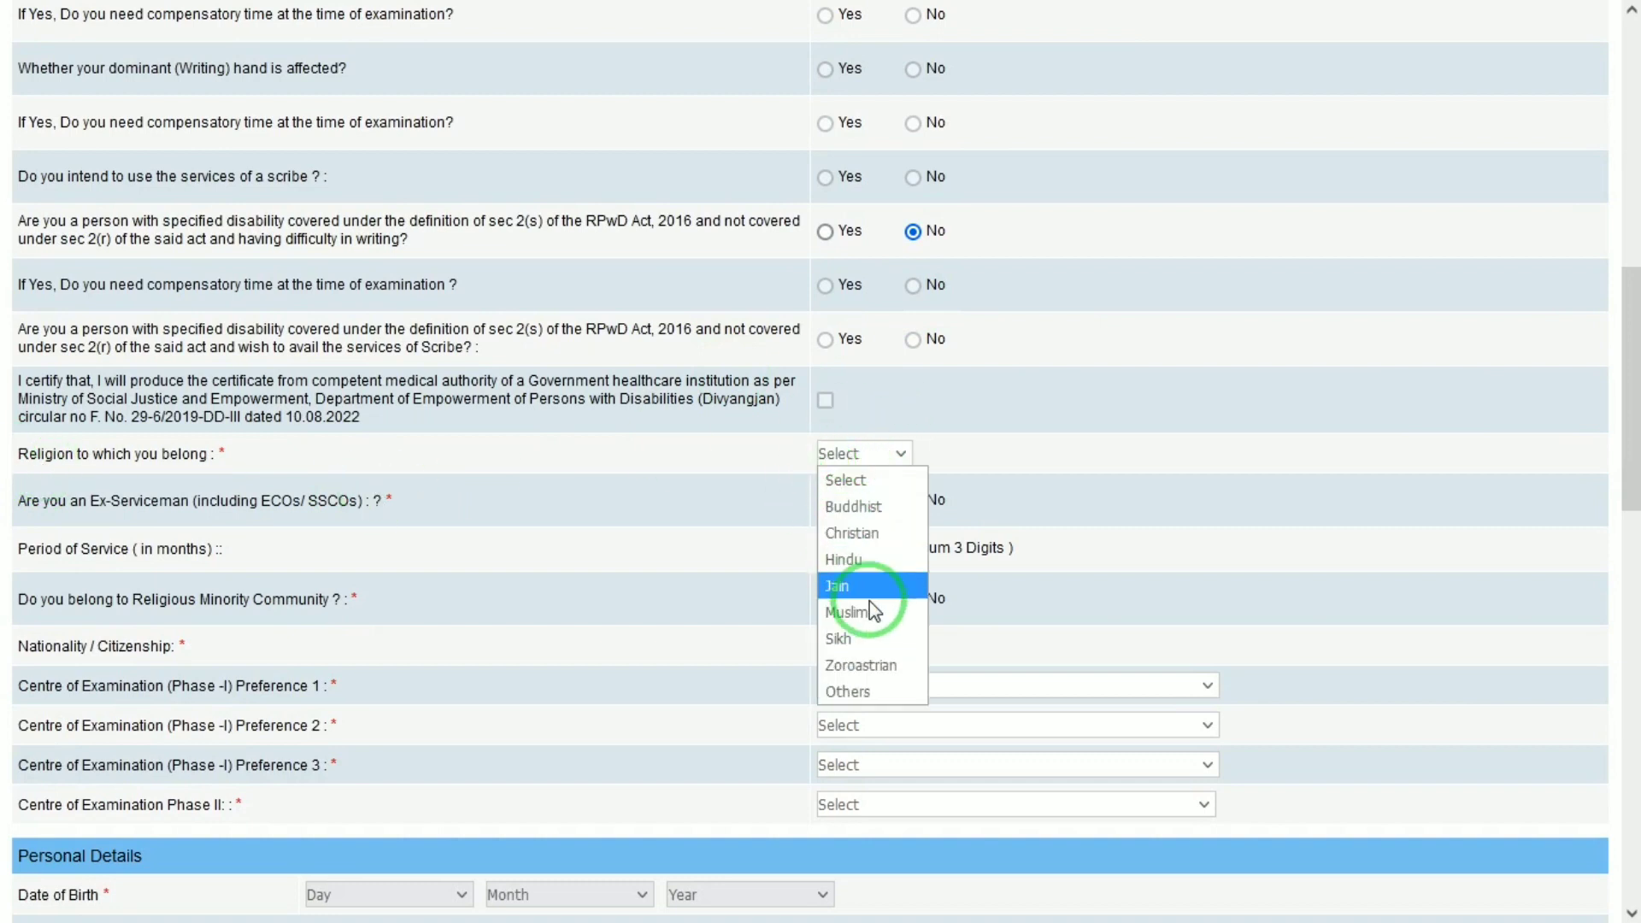
click(849, 559)
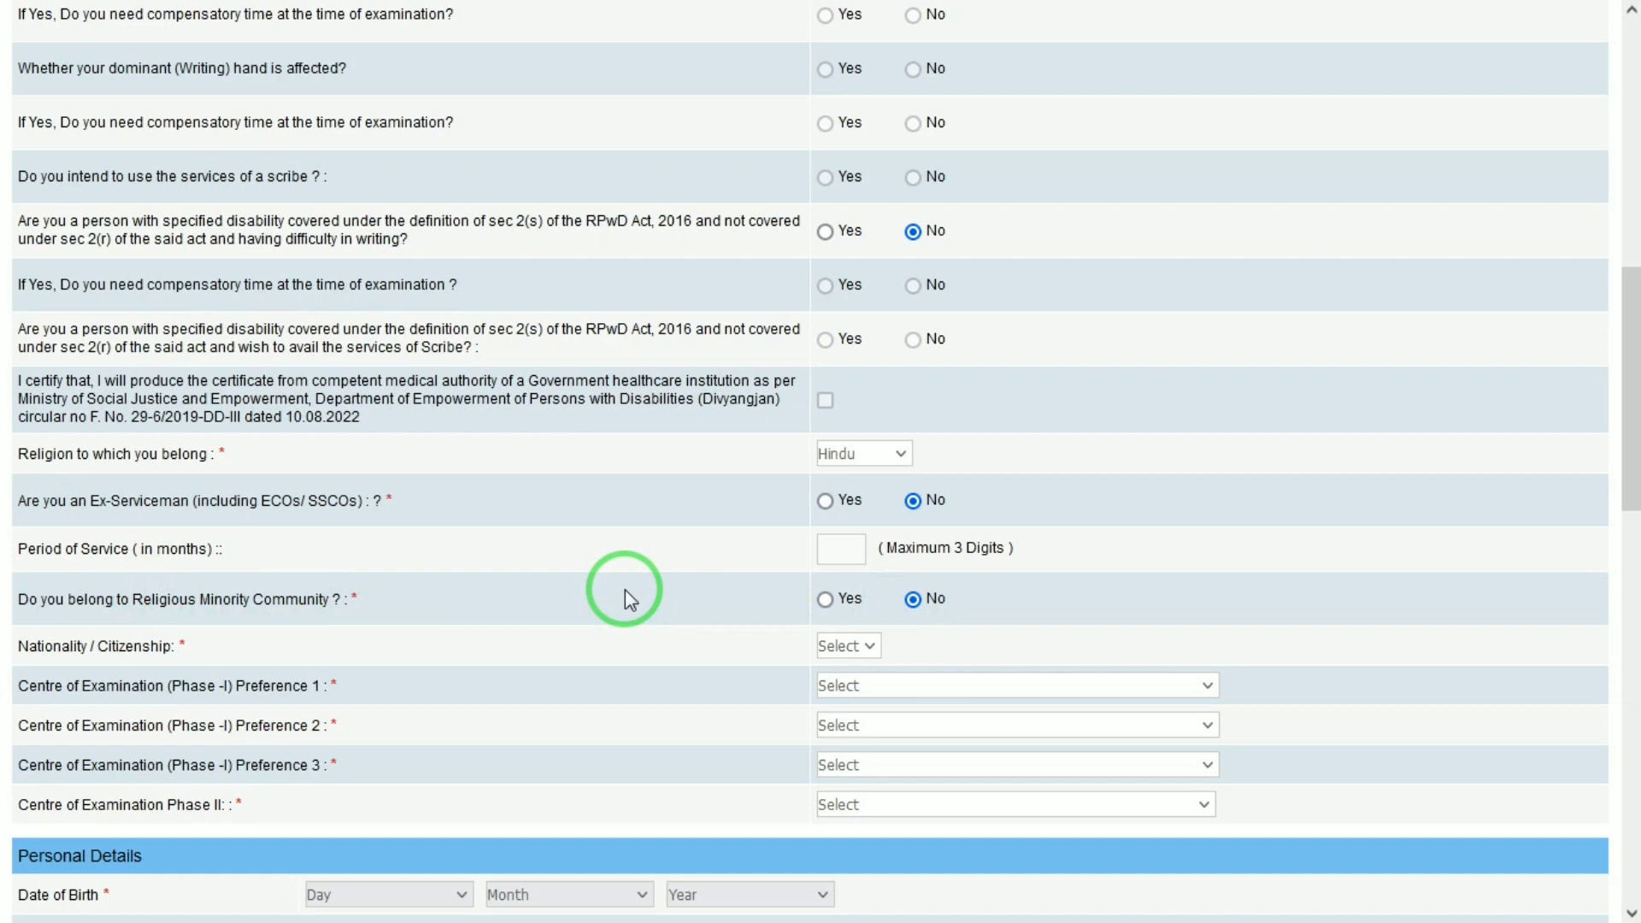
Set nationality to Indian and Phase I centres to Agartala, Indore and Dehradun.
click(839, 647)
click(863, 700)
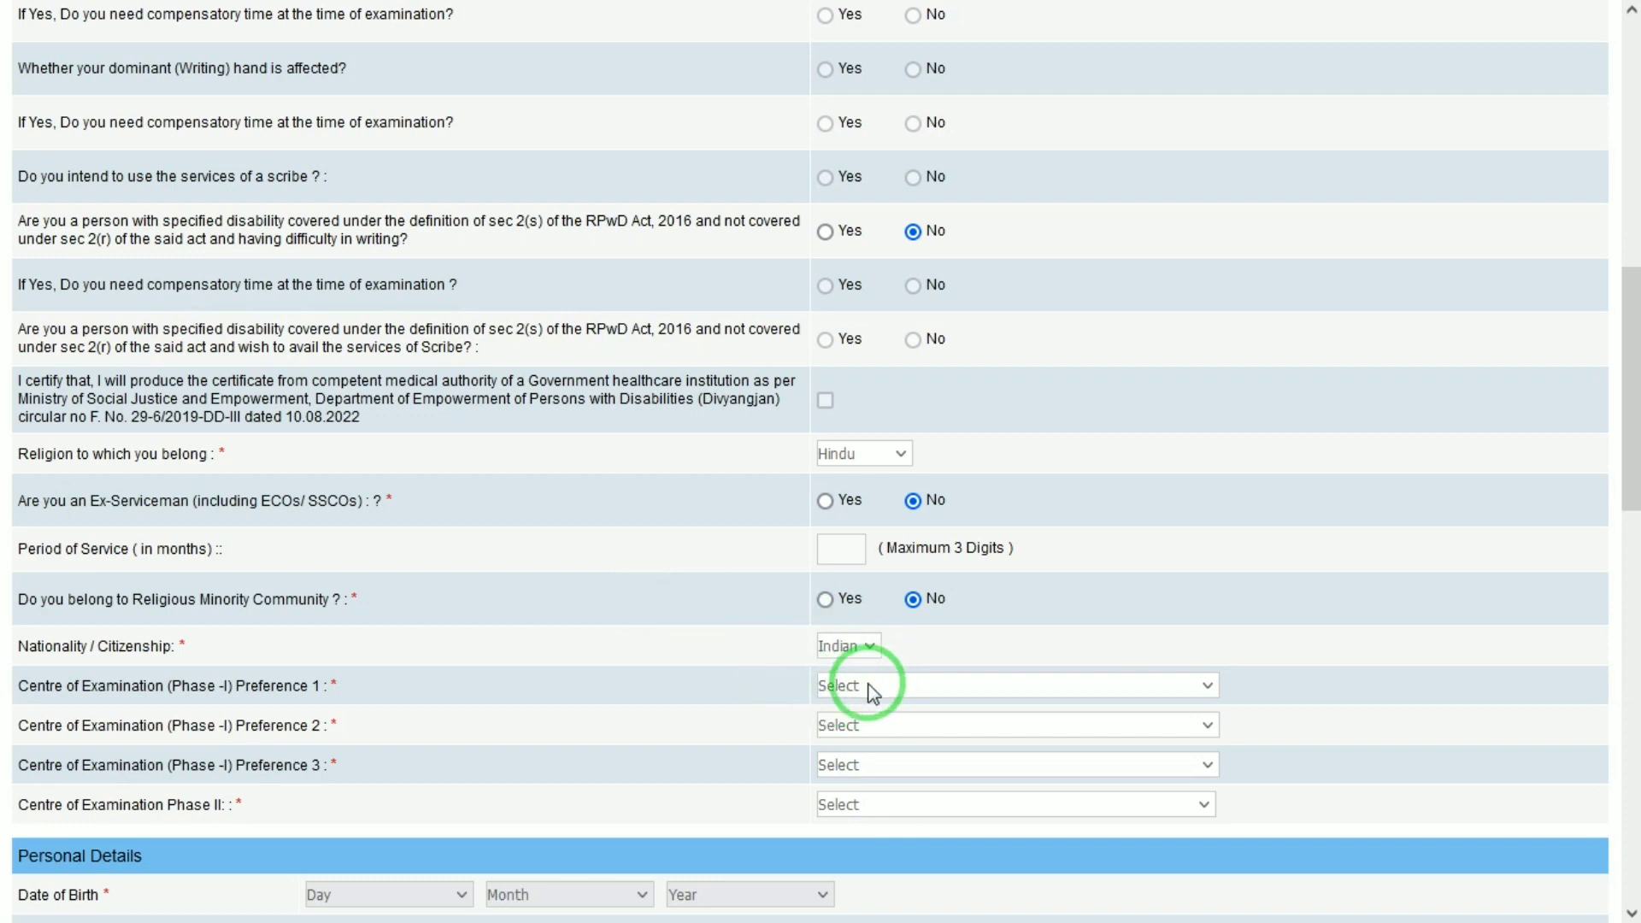
click(876, 687)
key(Down)
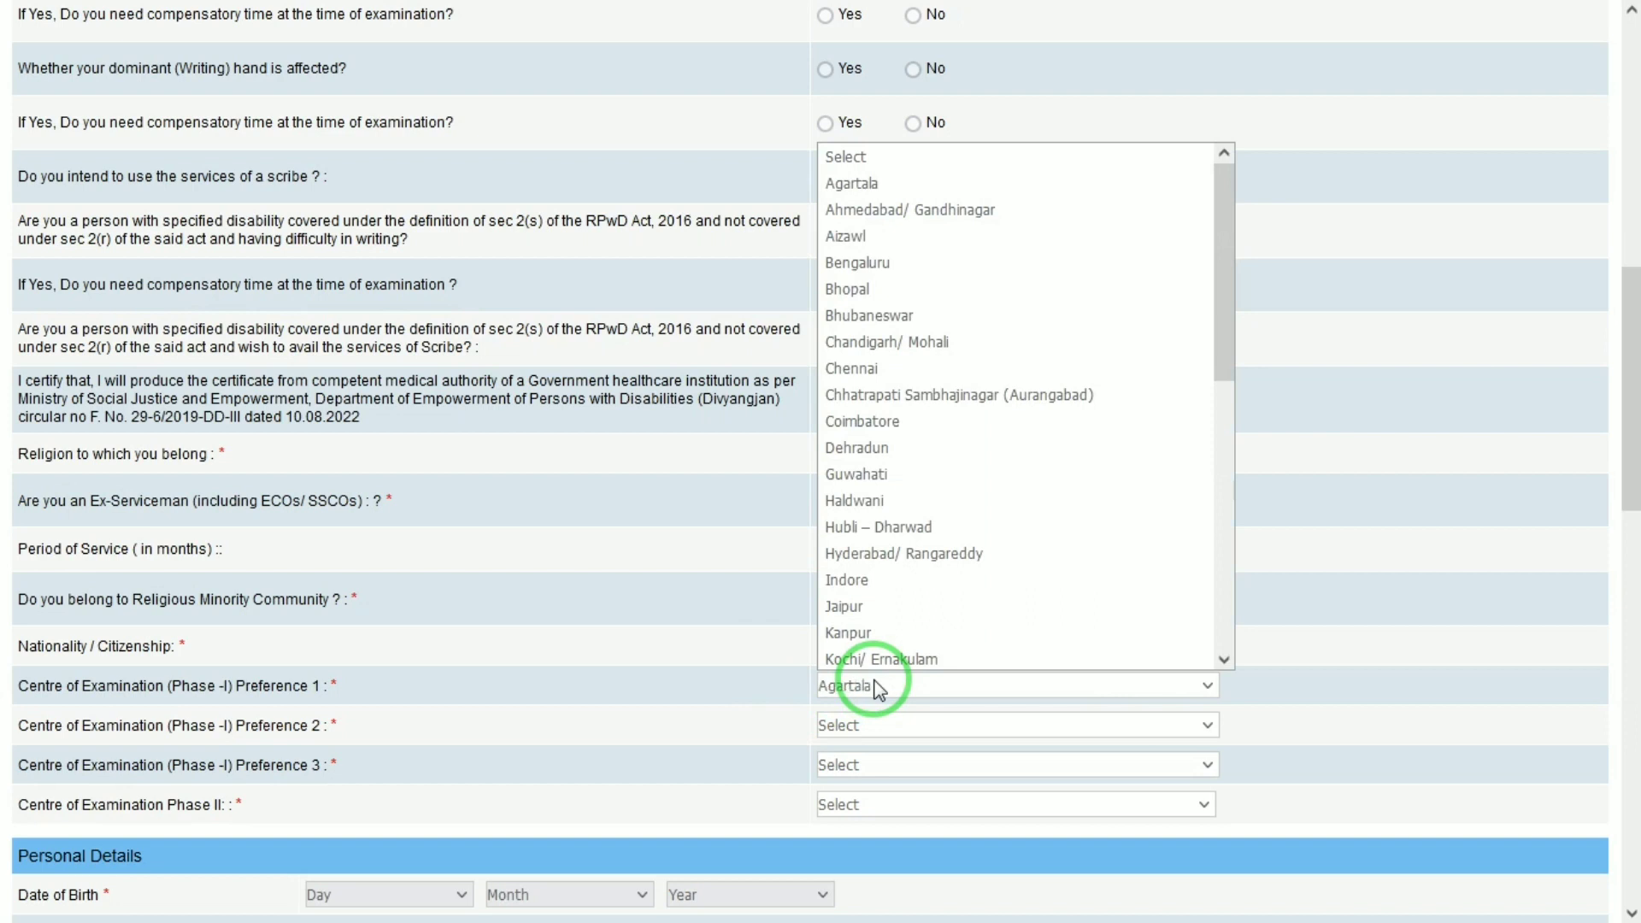
key(Return)
click(908, 723)
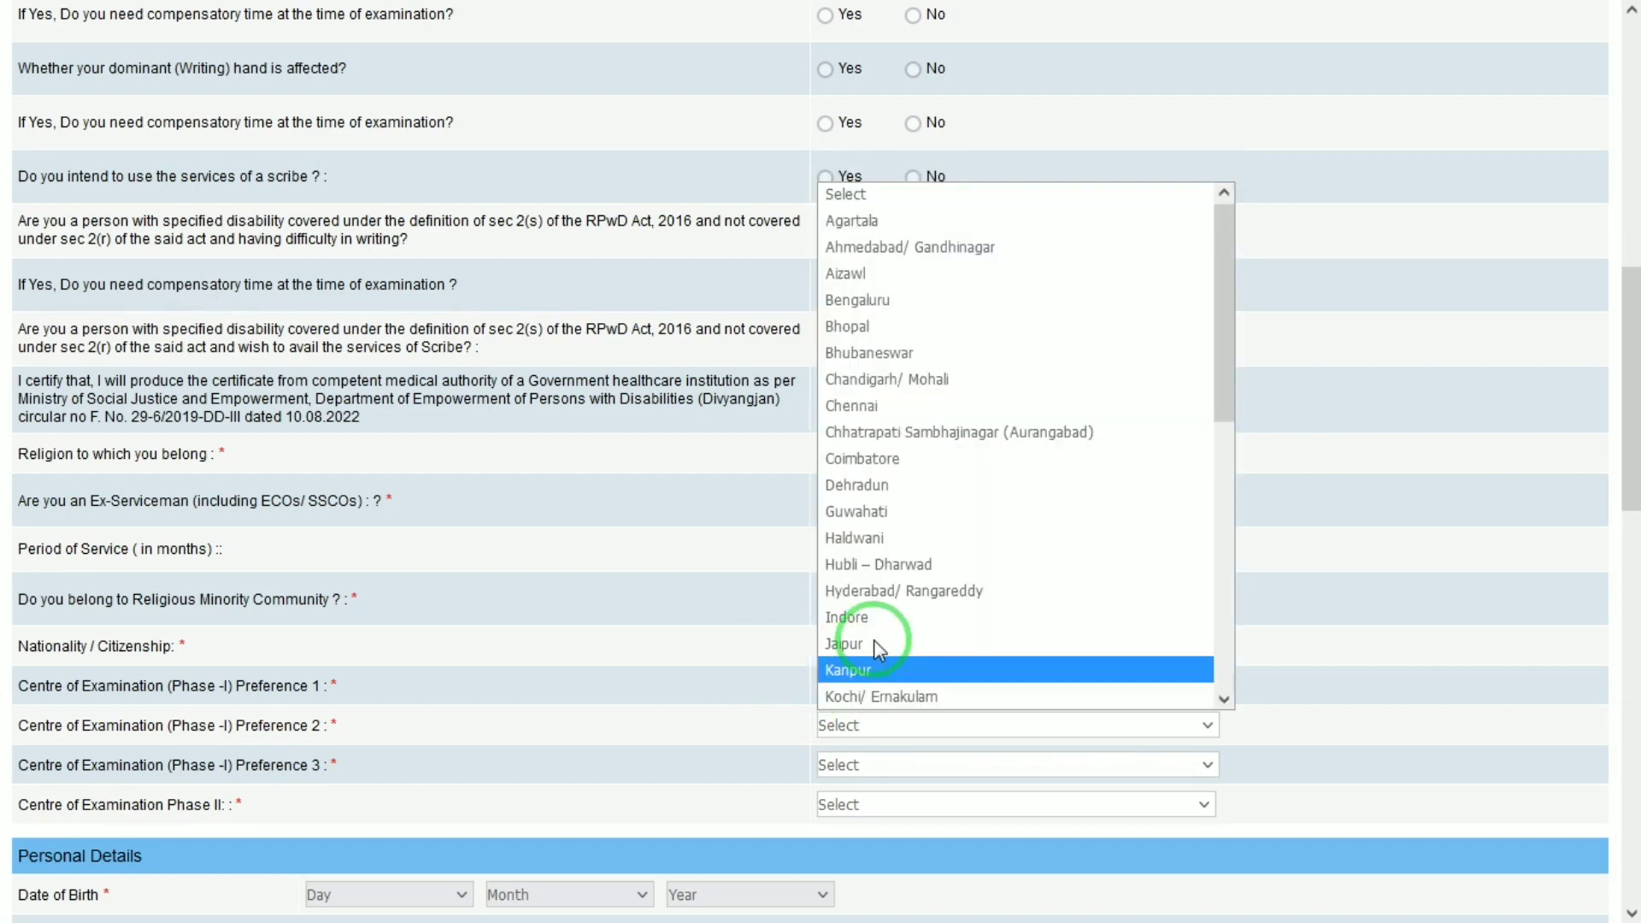
click(983, 720)
click(916, 766)
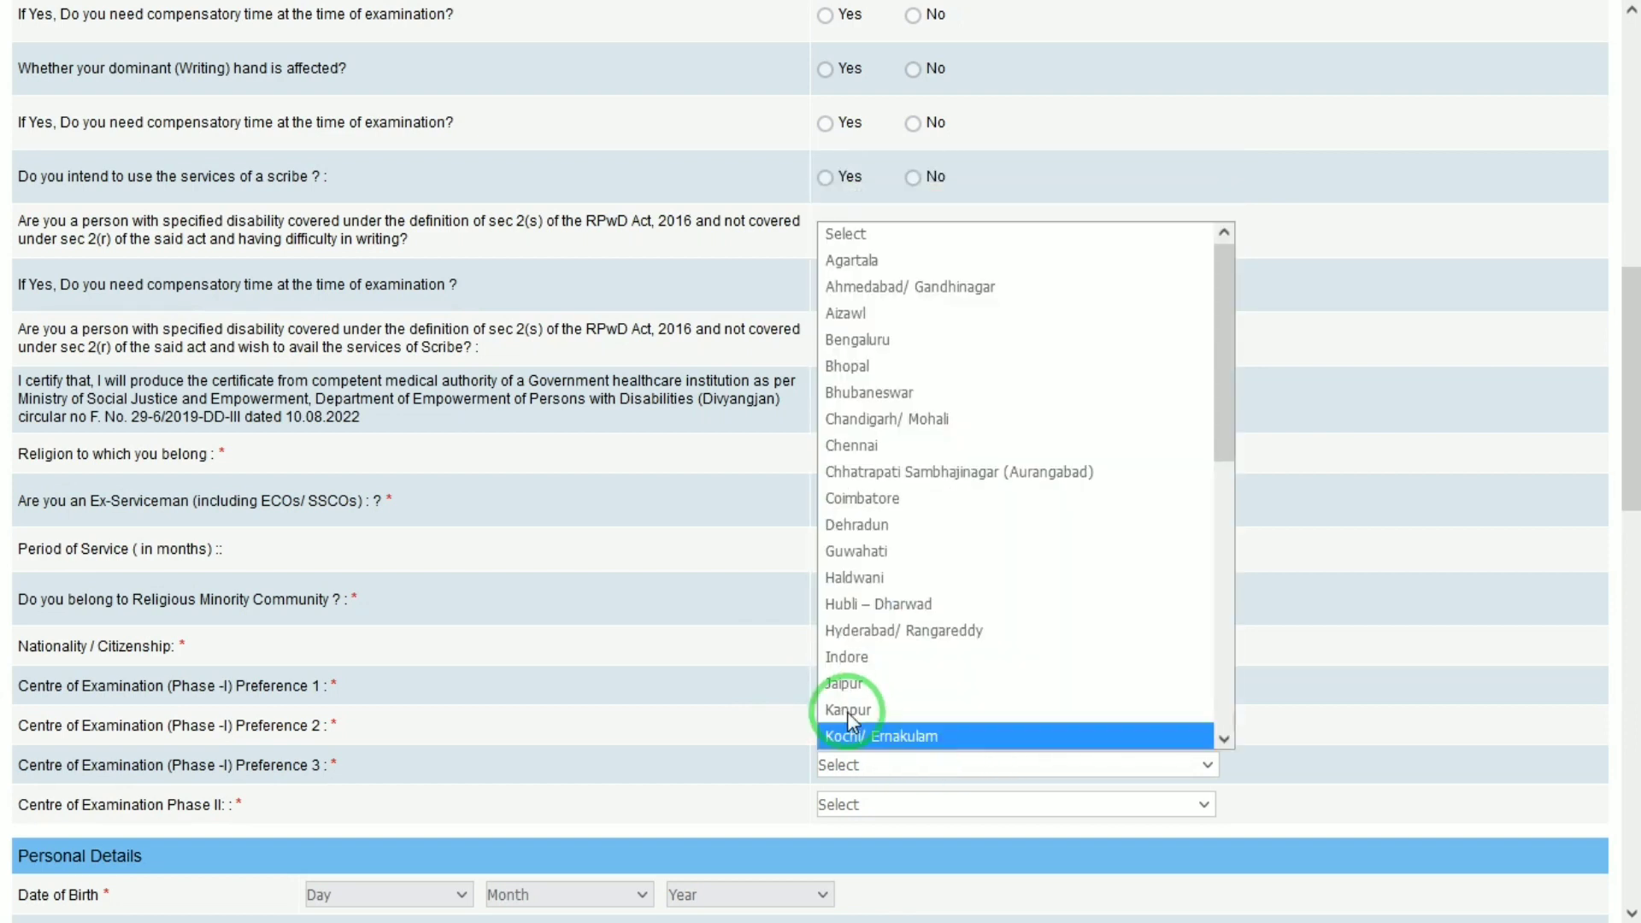
click(879, 529)
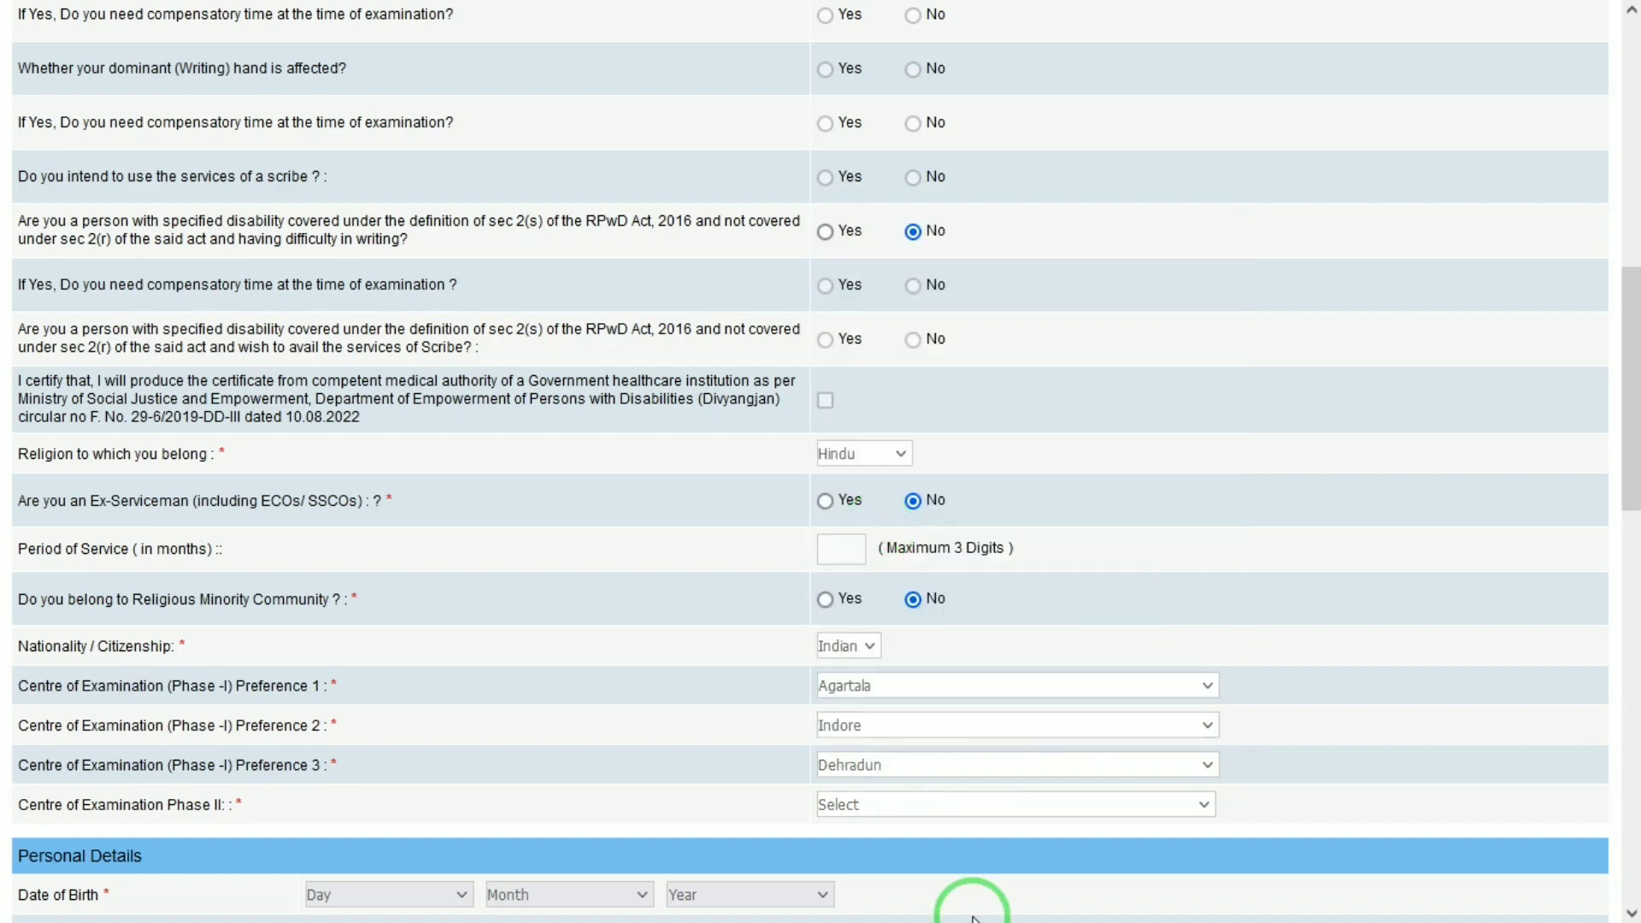
Choose Vijayawada as the Phase II exam centre.
click(868, 805)
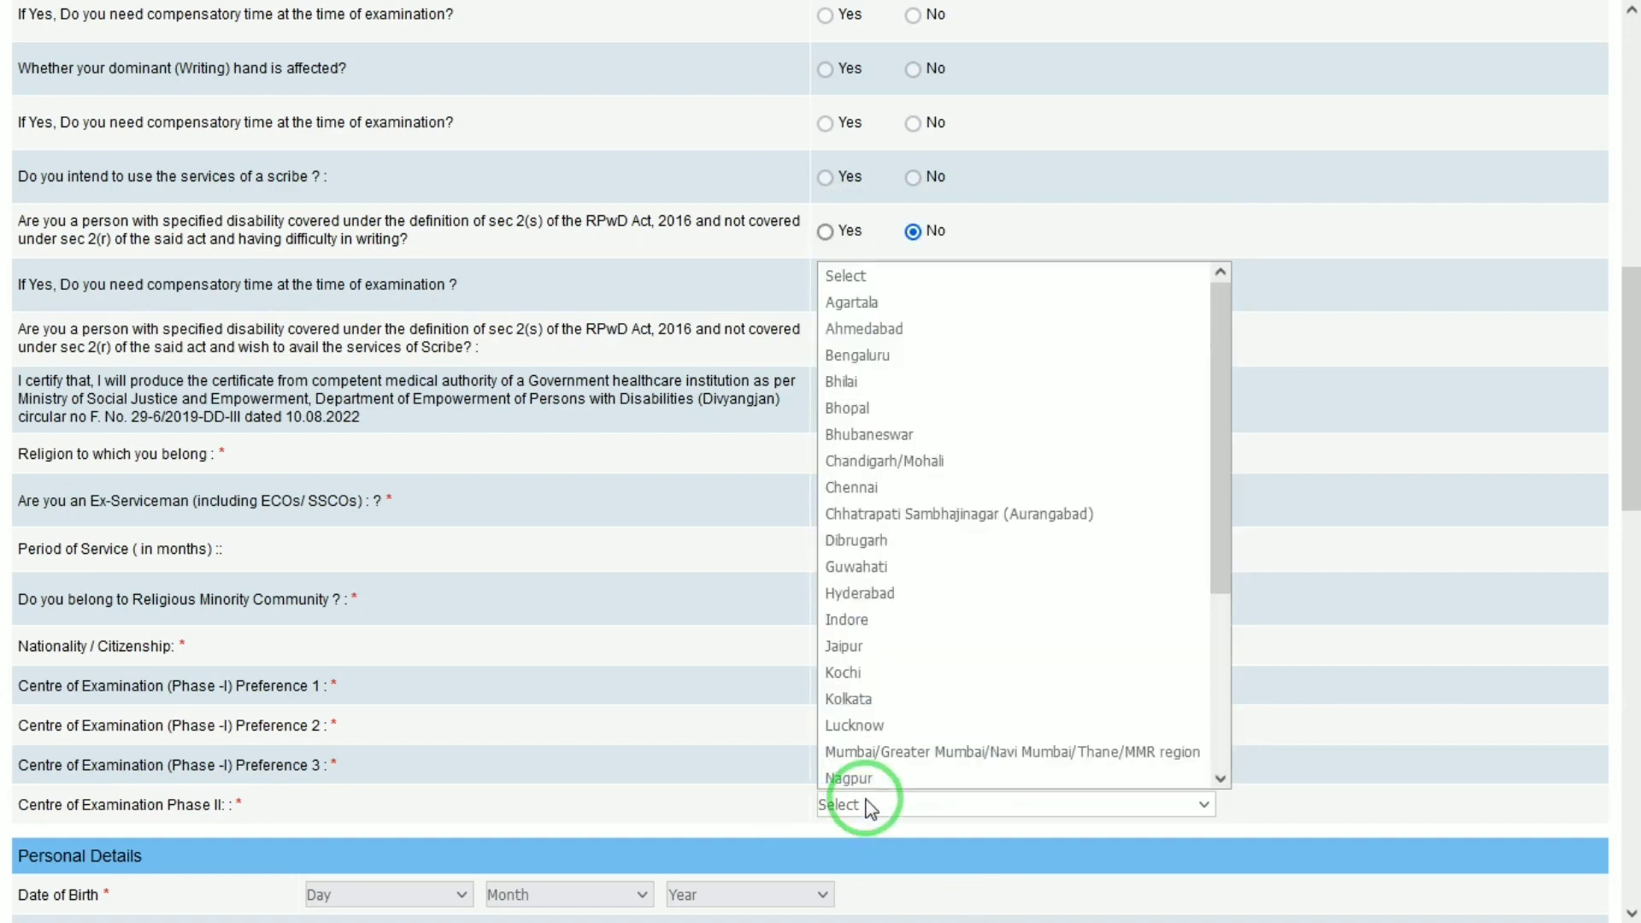
key(Down)
key(Down)
key(Down)
key(Down)
key(Down)
key(Down)
key(Down)
key(Down)
key(Down)
key(Down)
key(Down)
key(Down)
key(Down)
key(Down)
key(Down)
key(Down)
key(Down)
key(Down)
key(Down)
key(Down)
key(Down)
key(Down)
key(Down)
key(Down)
key(Down)
key(Down)
key(Down)
key(Down)
key(Down)
key(Return)
drag(1624, 295, 1632, 519)
Set the date of birth to 01 January 2000.
click(366, 333)
click(316, 395)
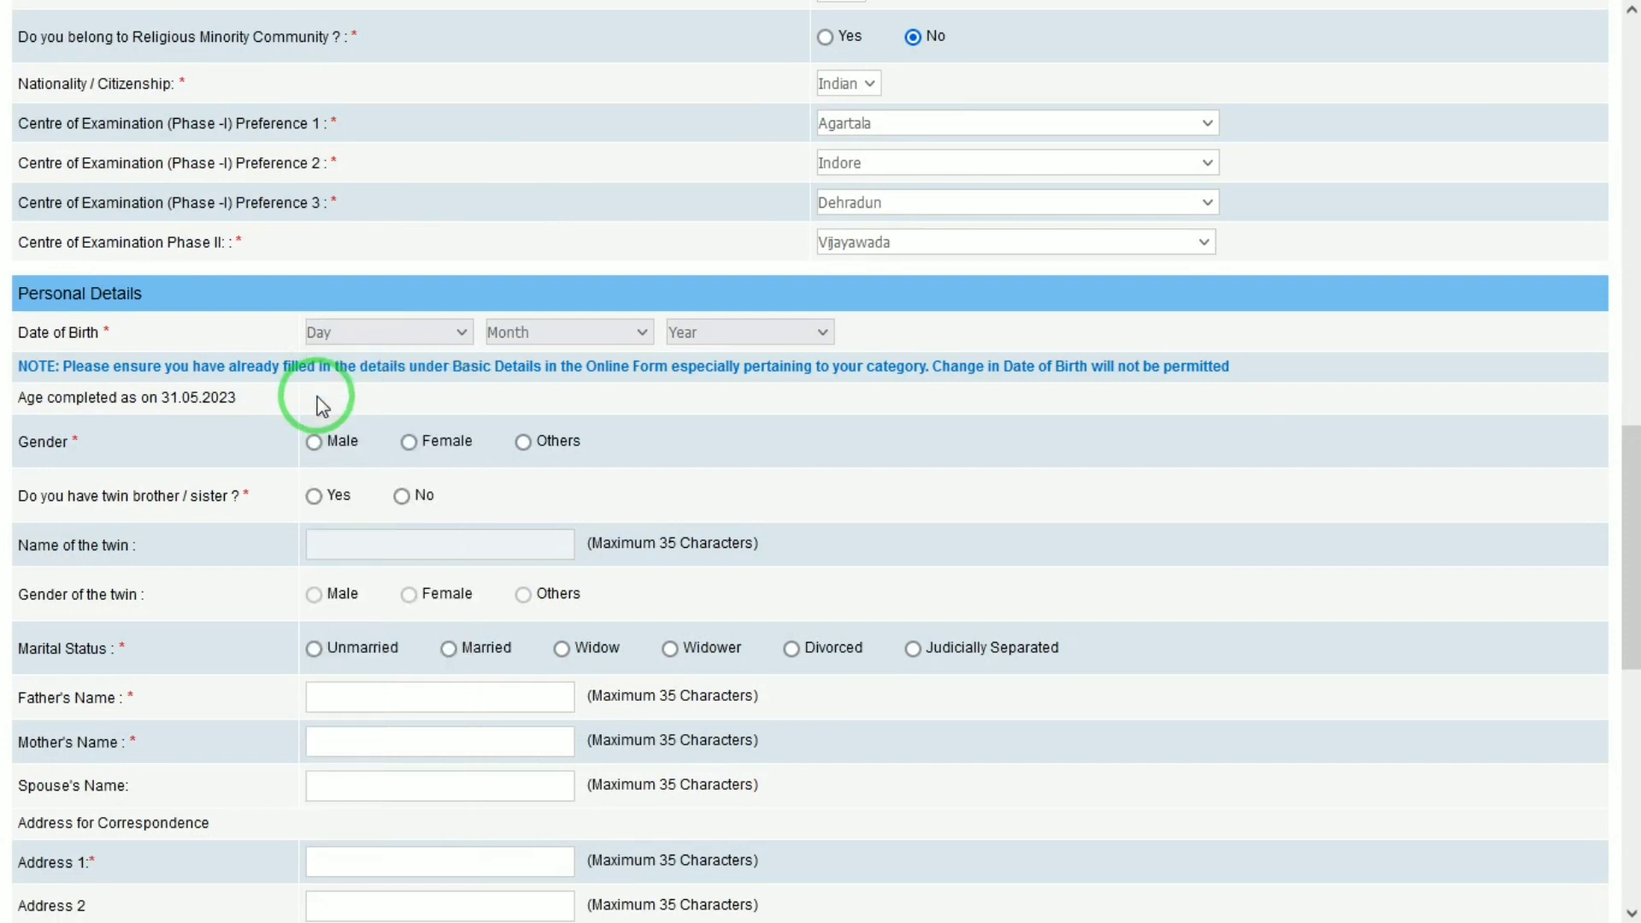
click(565, 335)
click(523, 385)
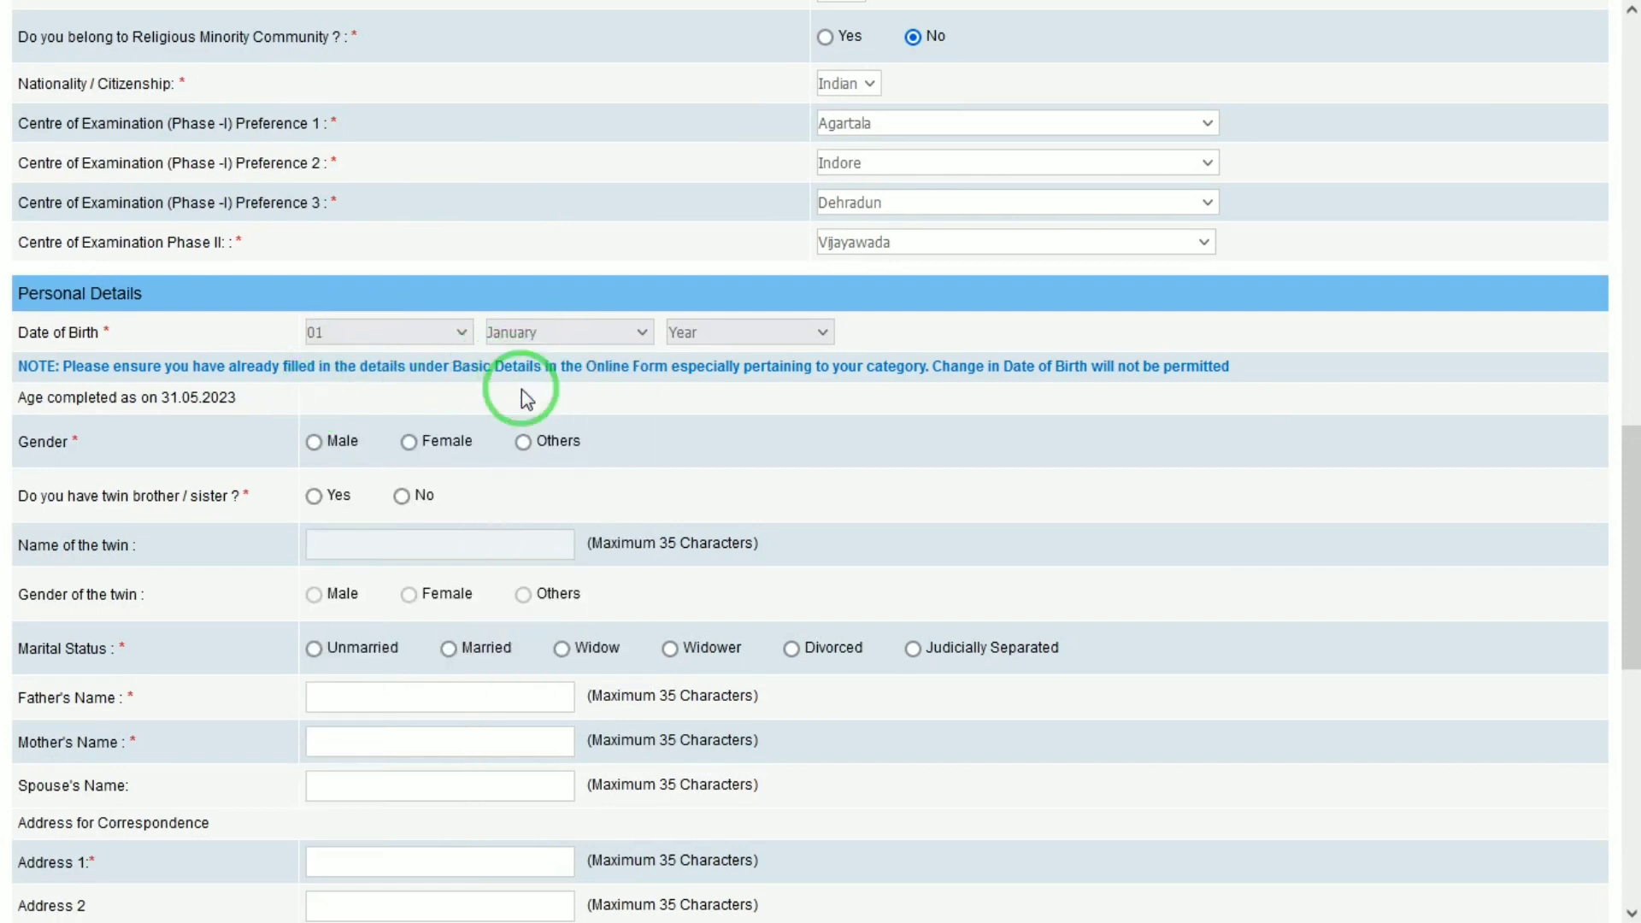
click(743, 335)
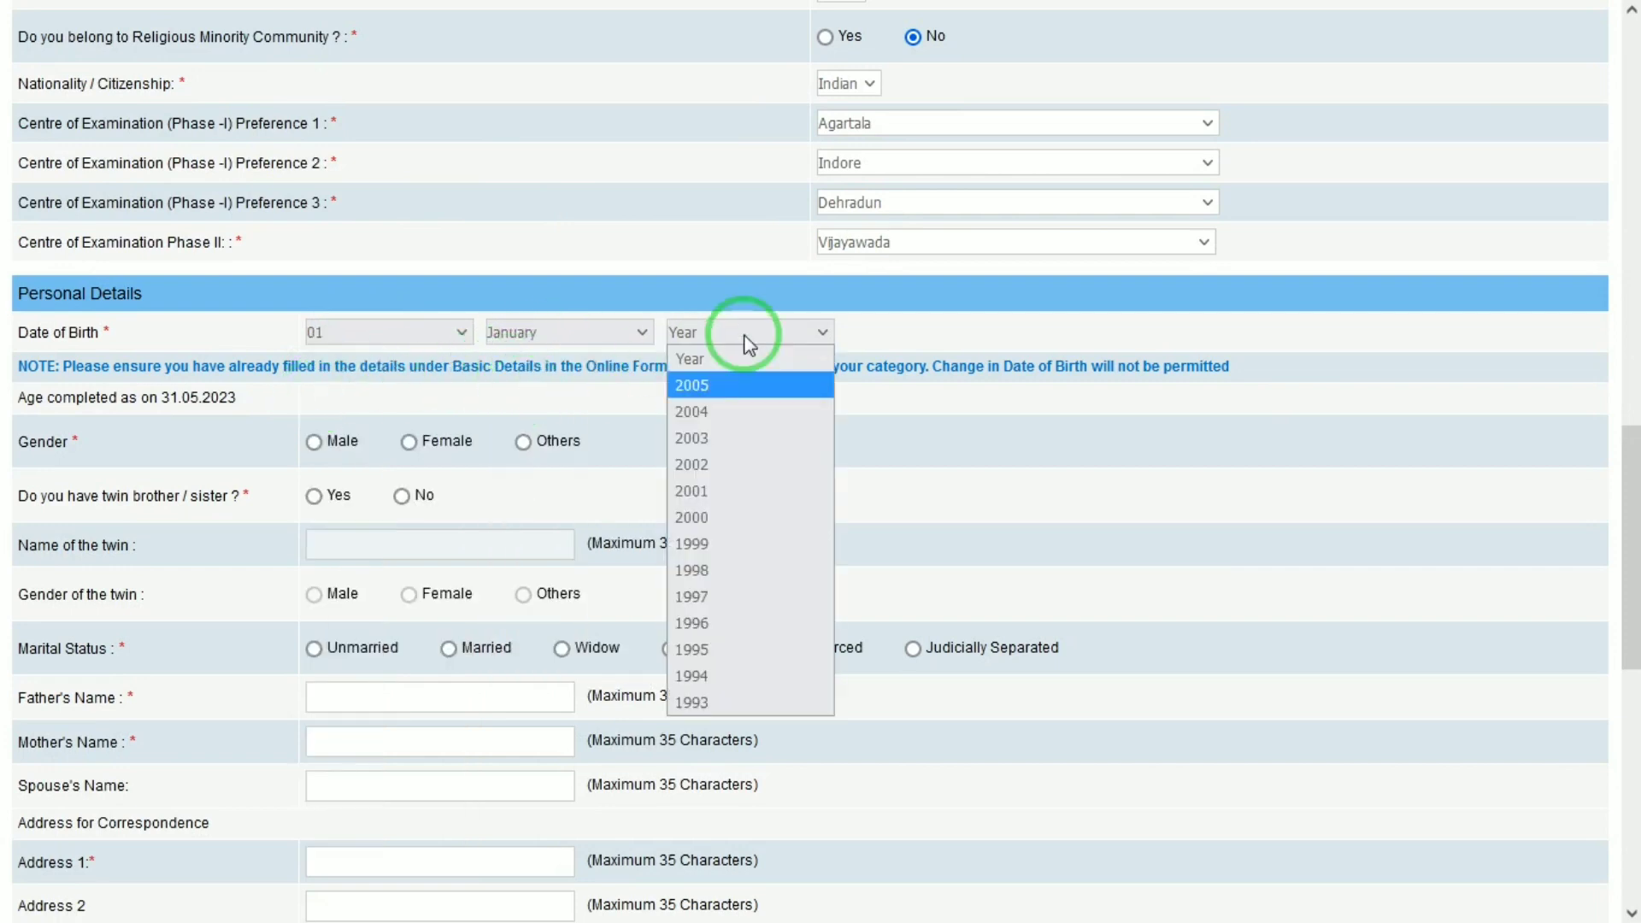
key(Return)
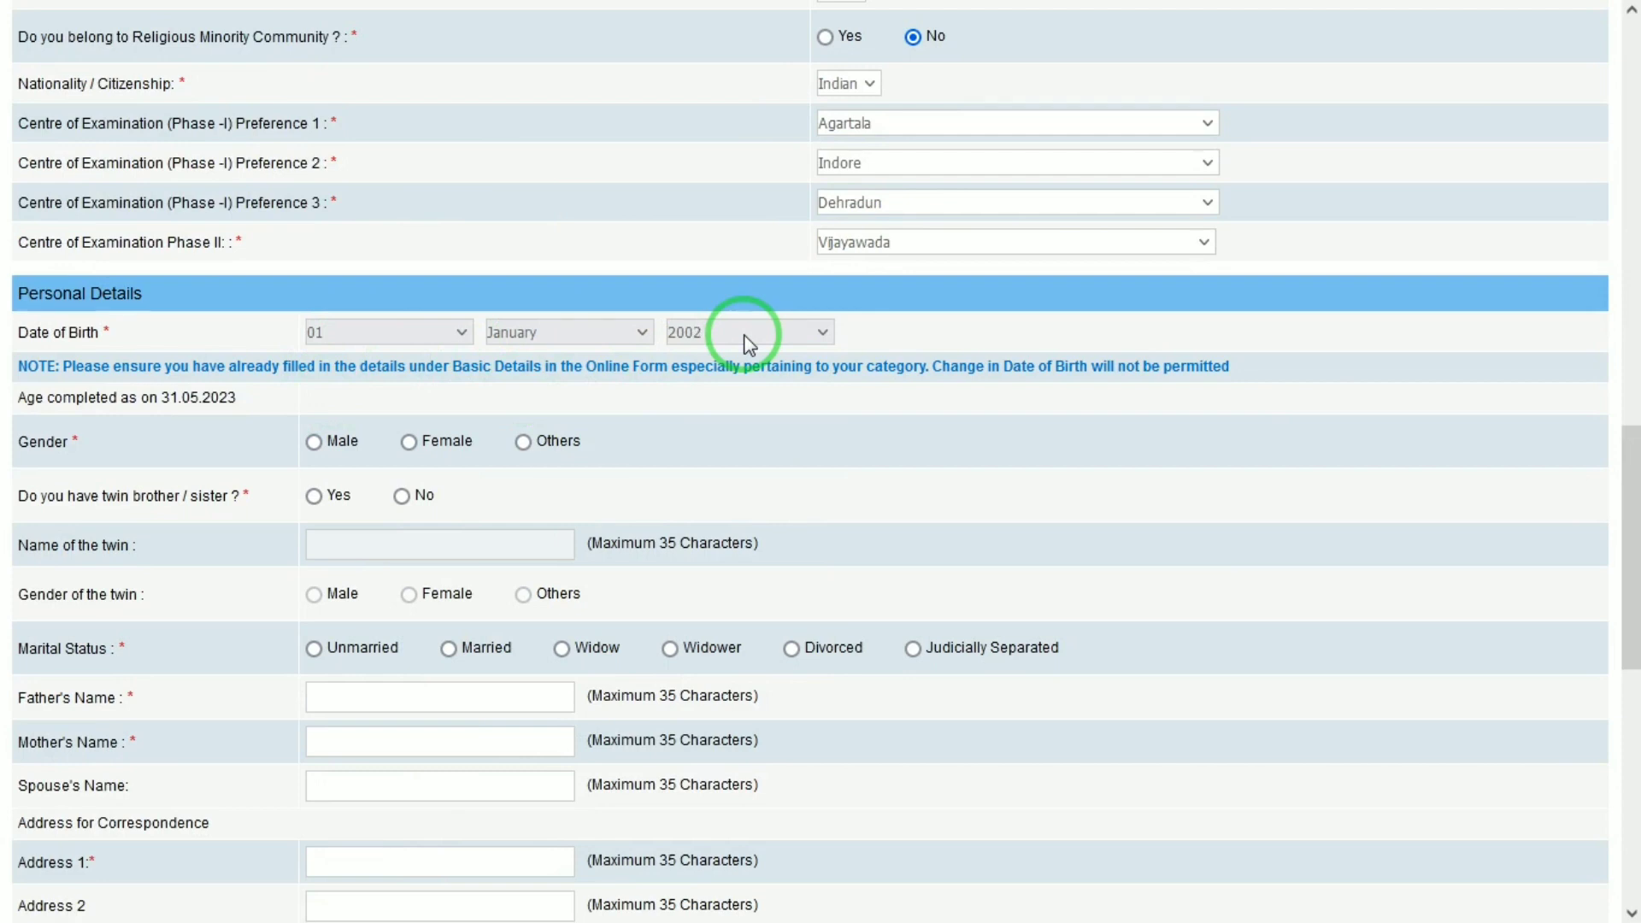
Mark gender Male, twin sibling No, and marital status Unmarried.
click(315, 442)
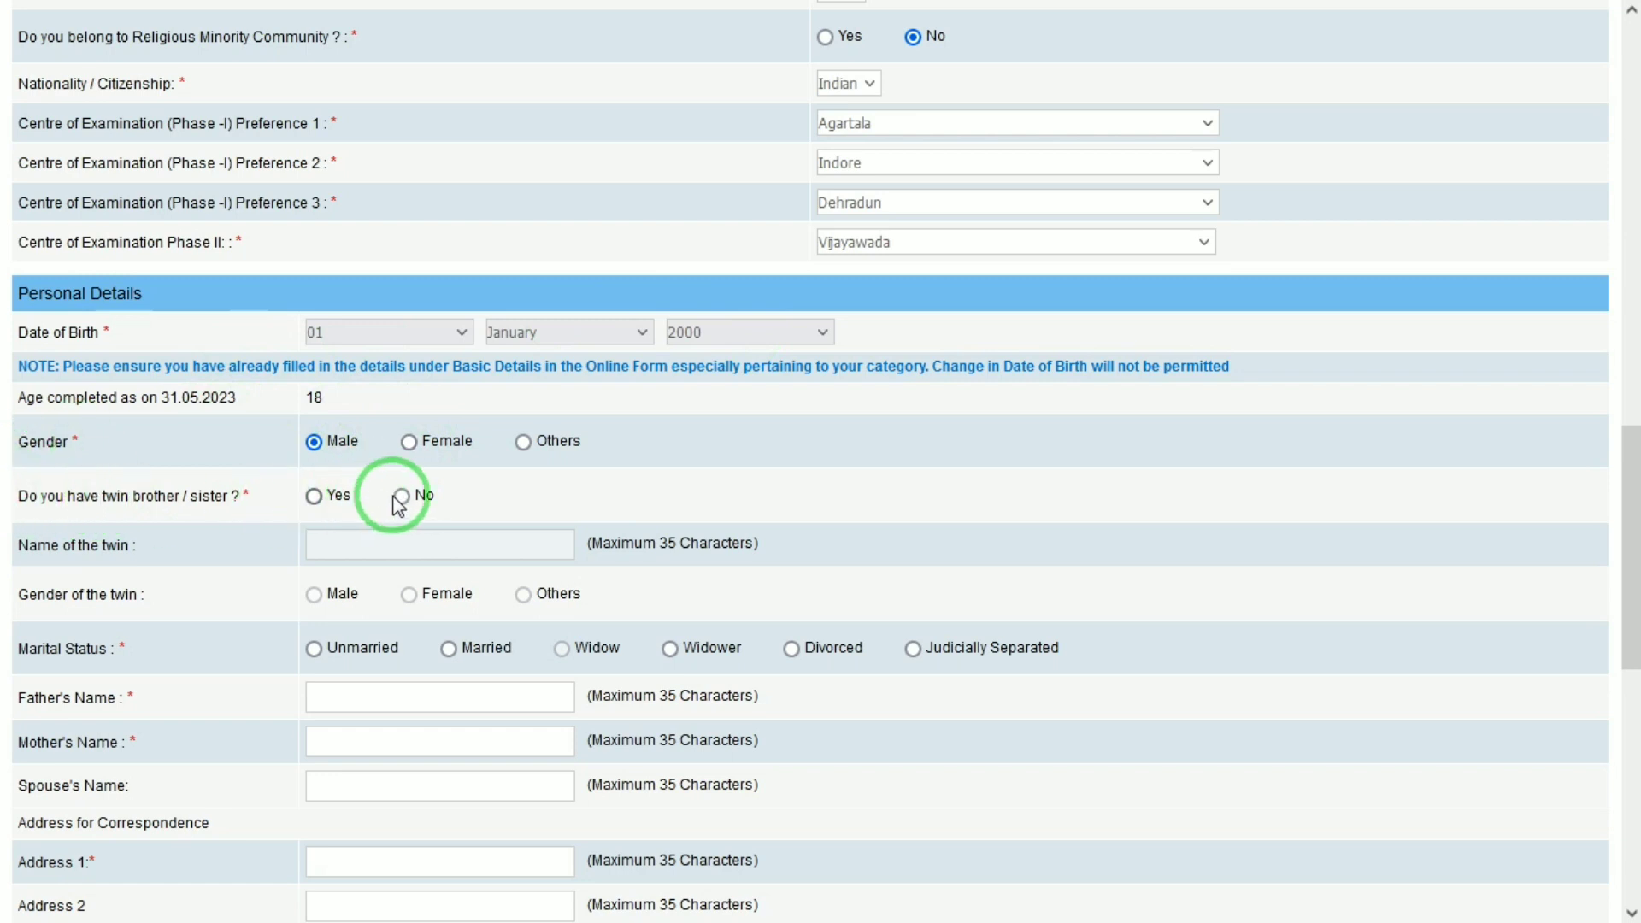
click(402, 498)
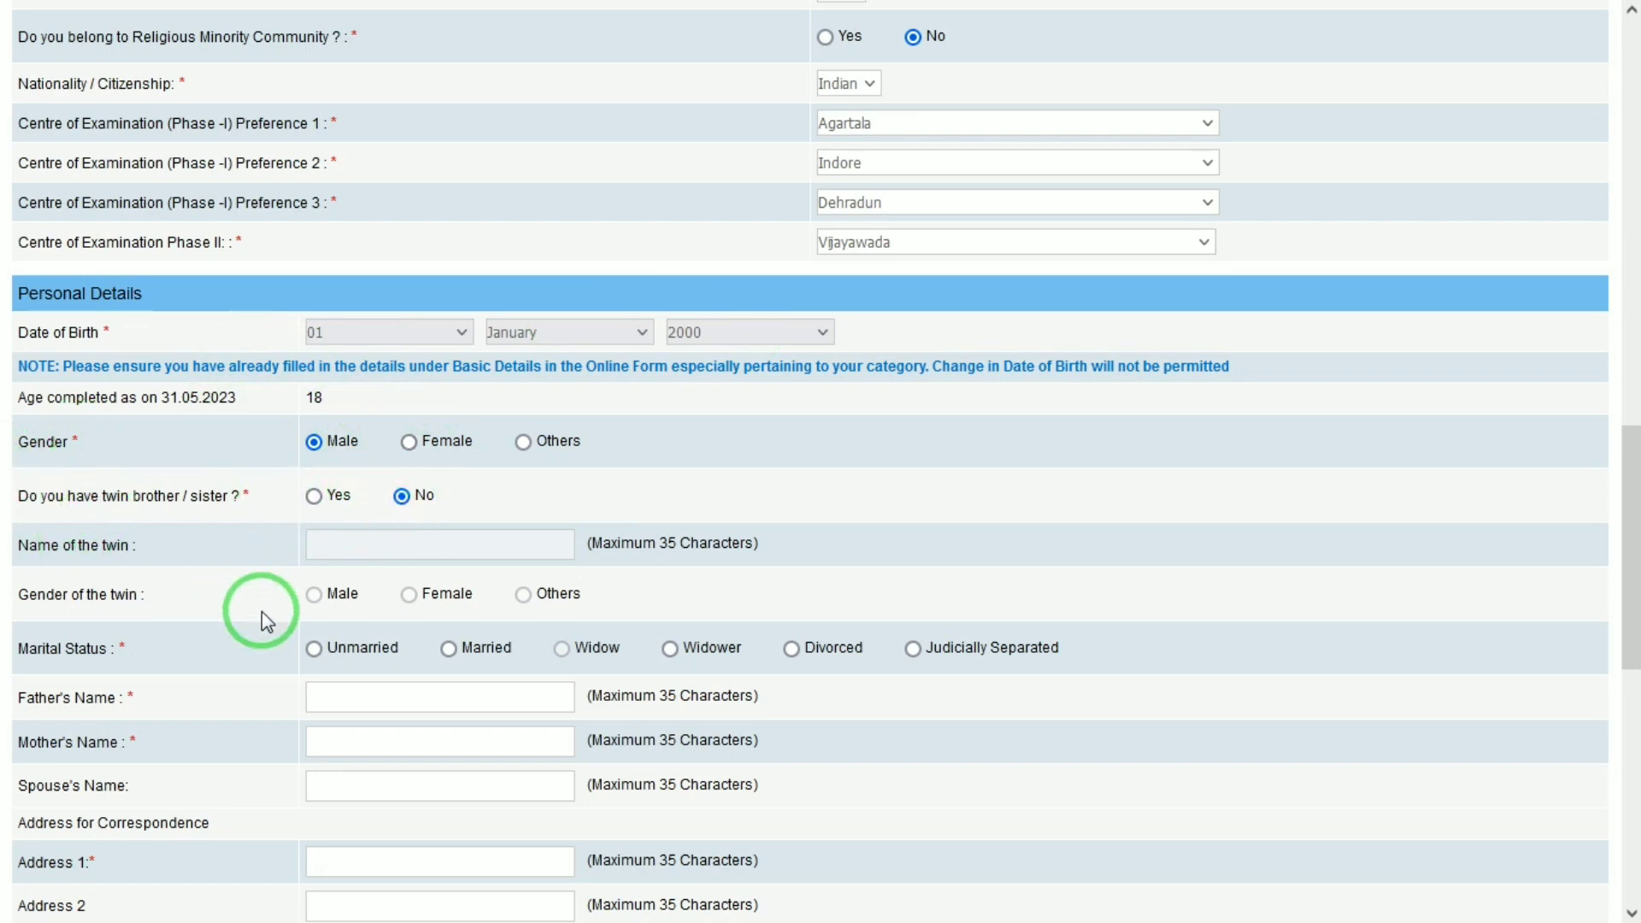
click(314, 649)
Enter the father's and mother's names and the first correspondence address lines.
scroll(1622, 581, down, 5)
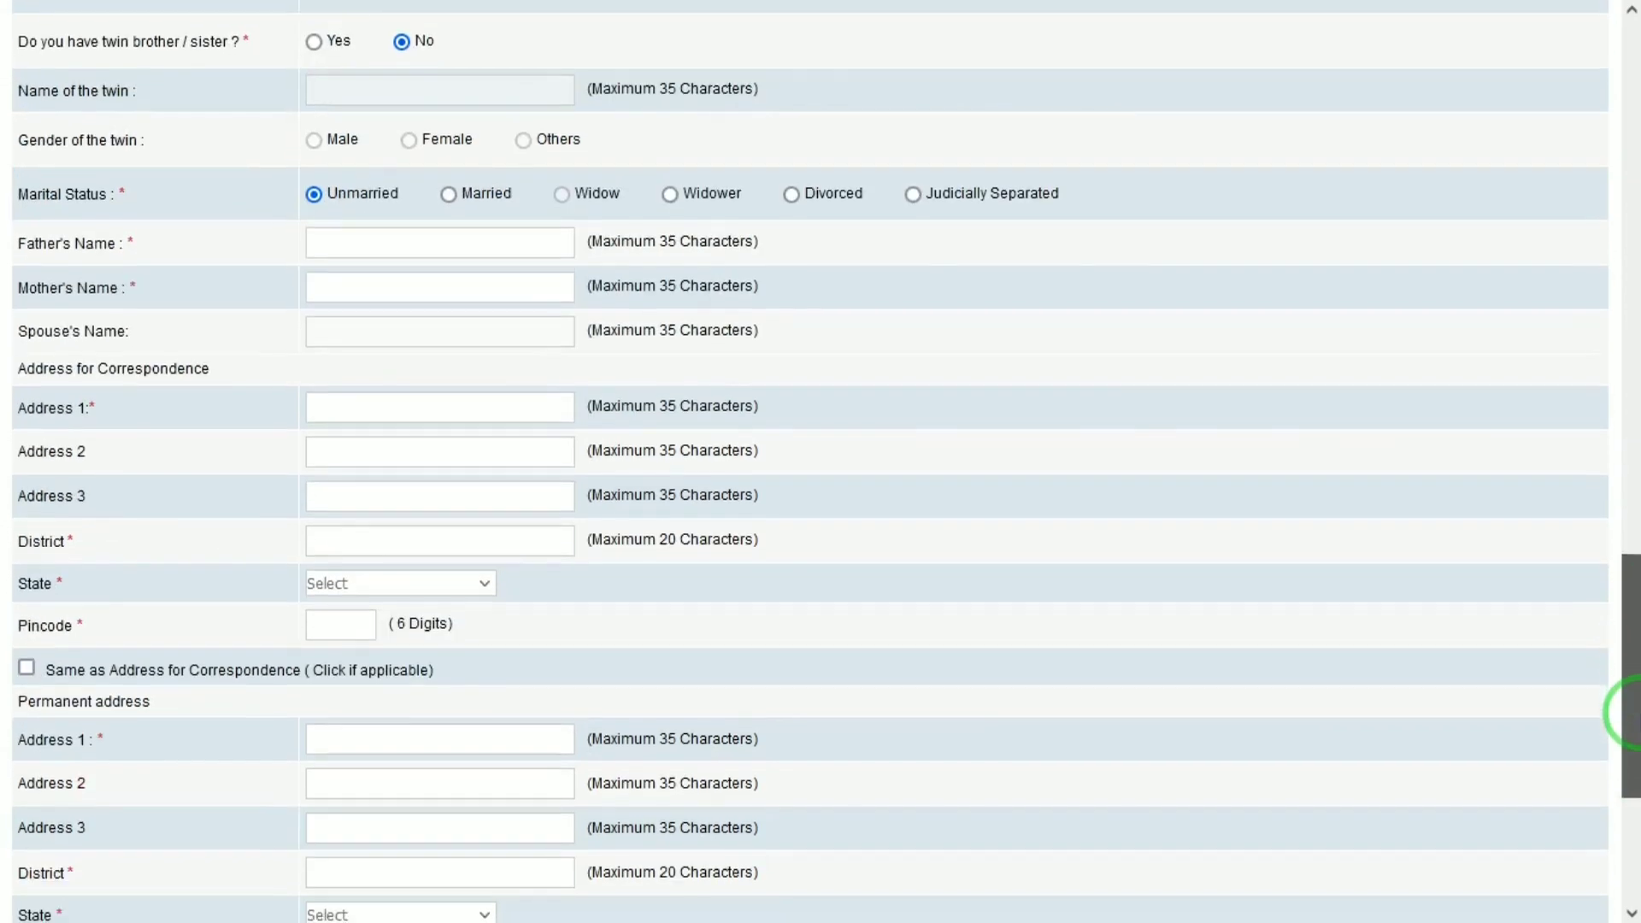
click(479, 228)
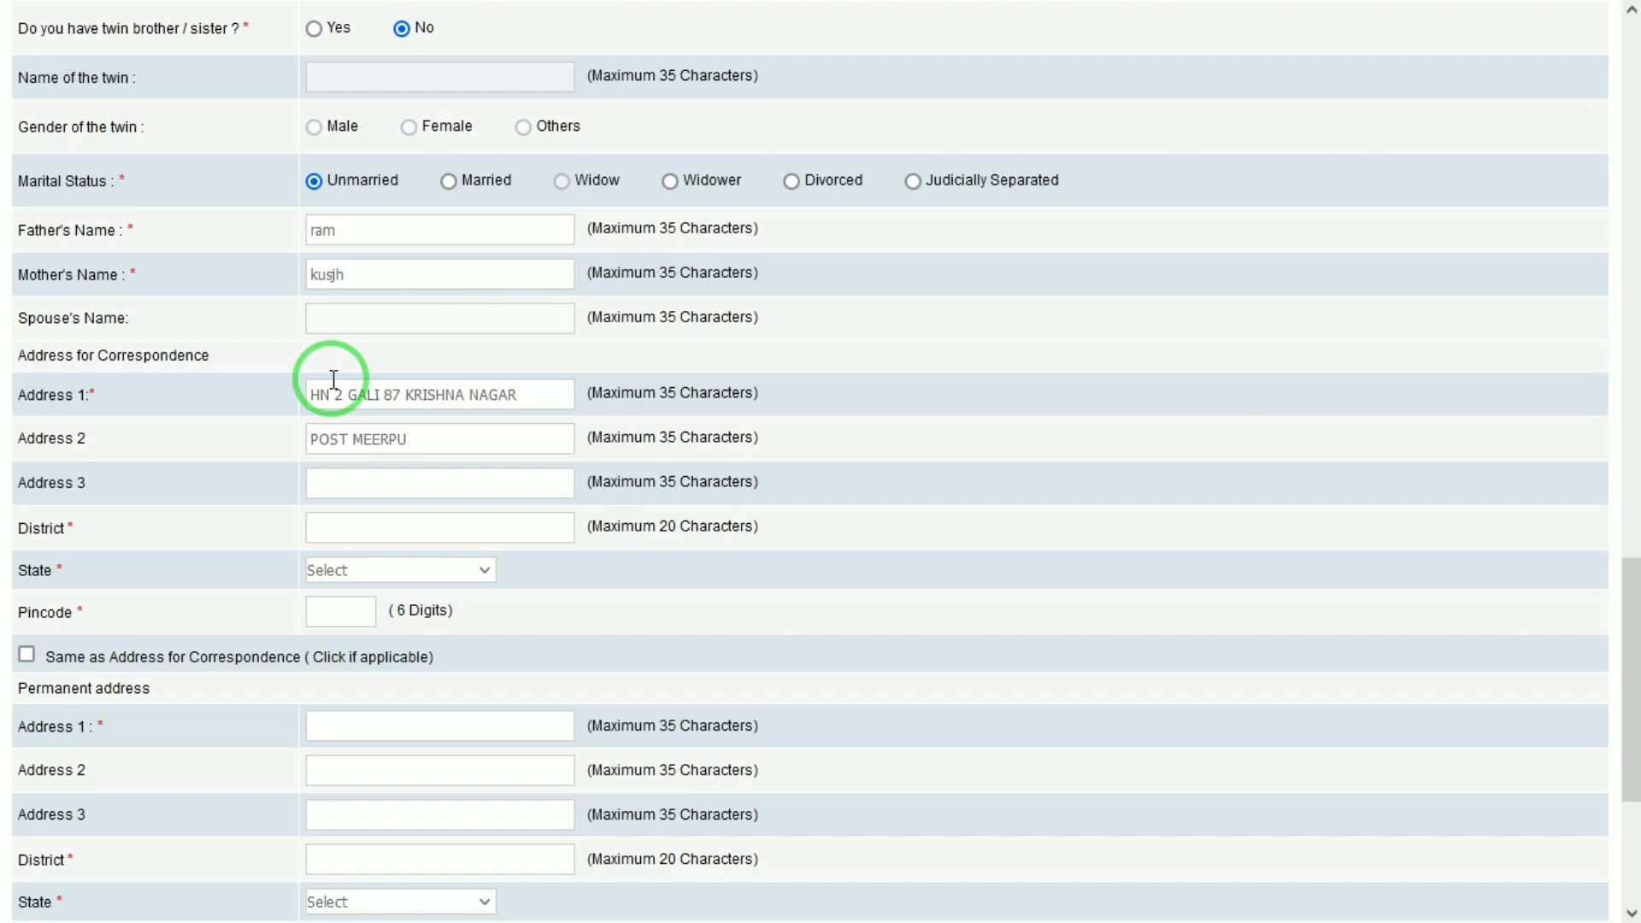
click(346, 483)
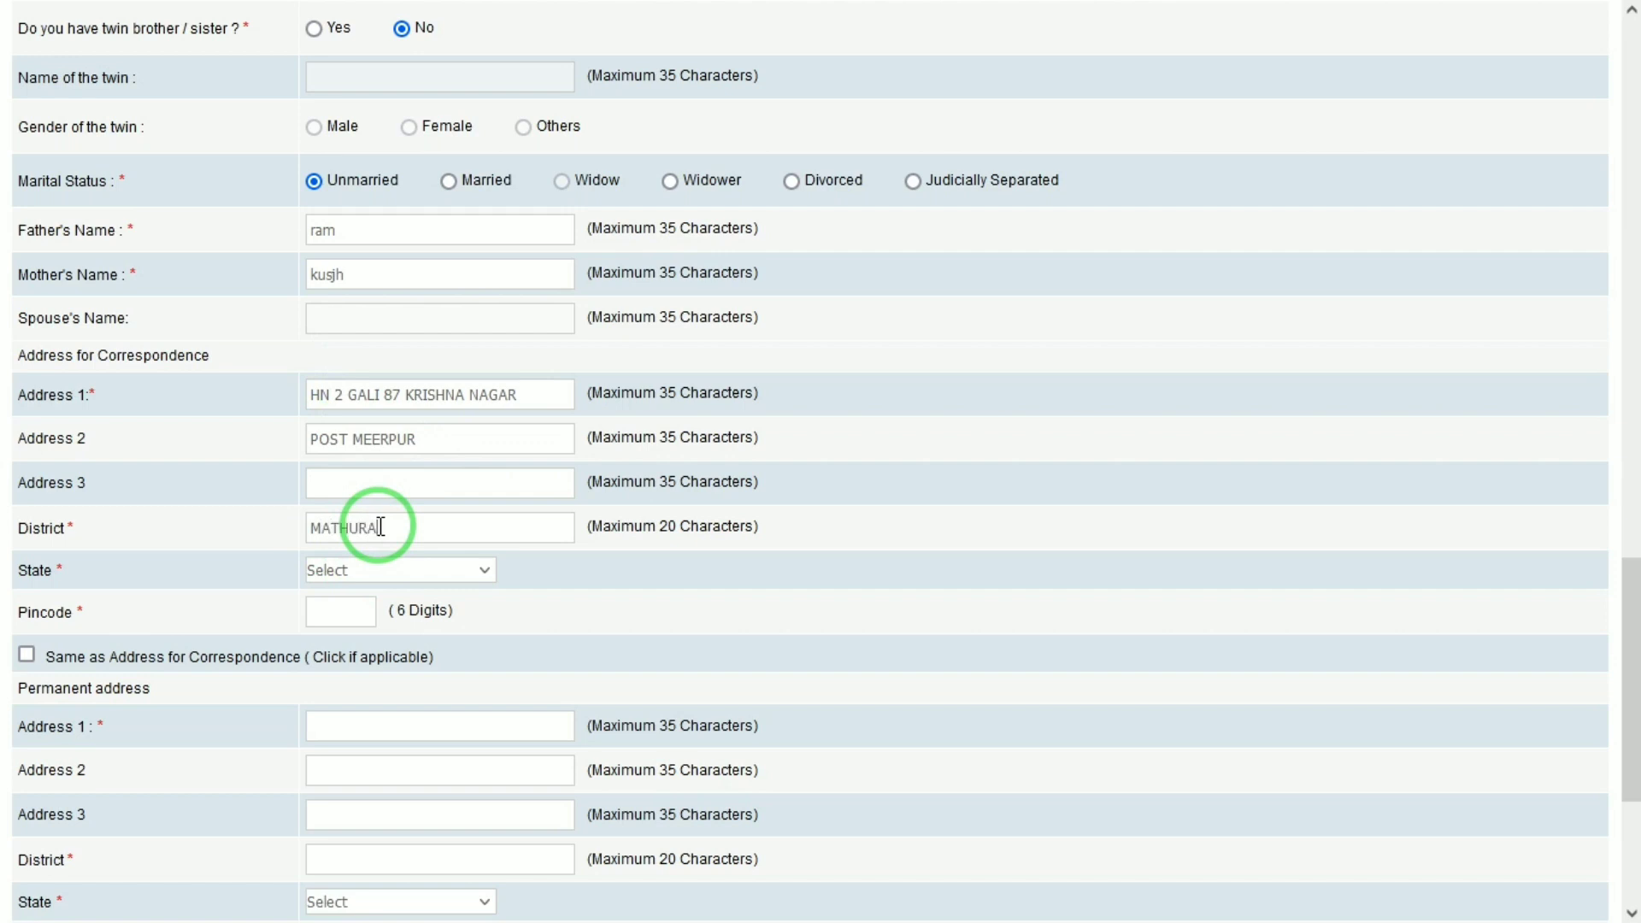
Set state to UTTAR PRADESH, enter the pincode, and copy it as the permanent address.
click(410, 567)
key(u)
key(Return)
click(327, 613)
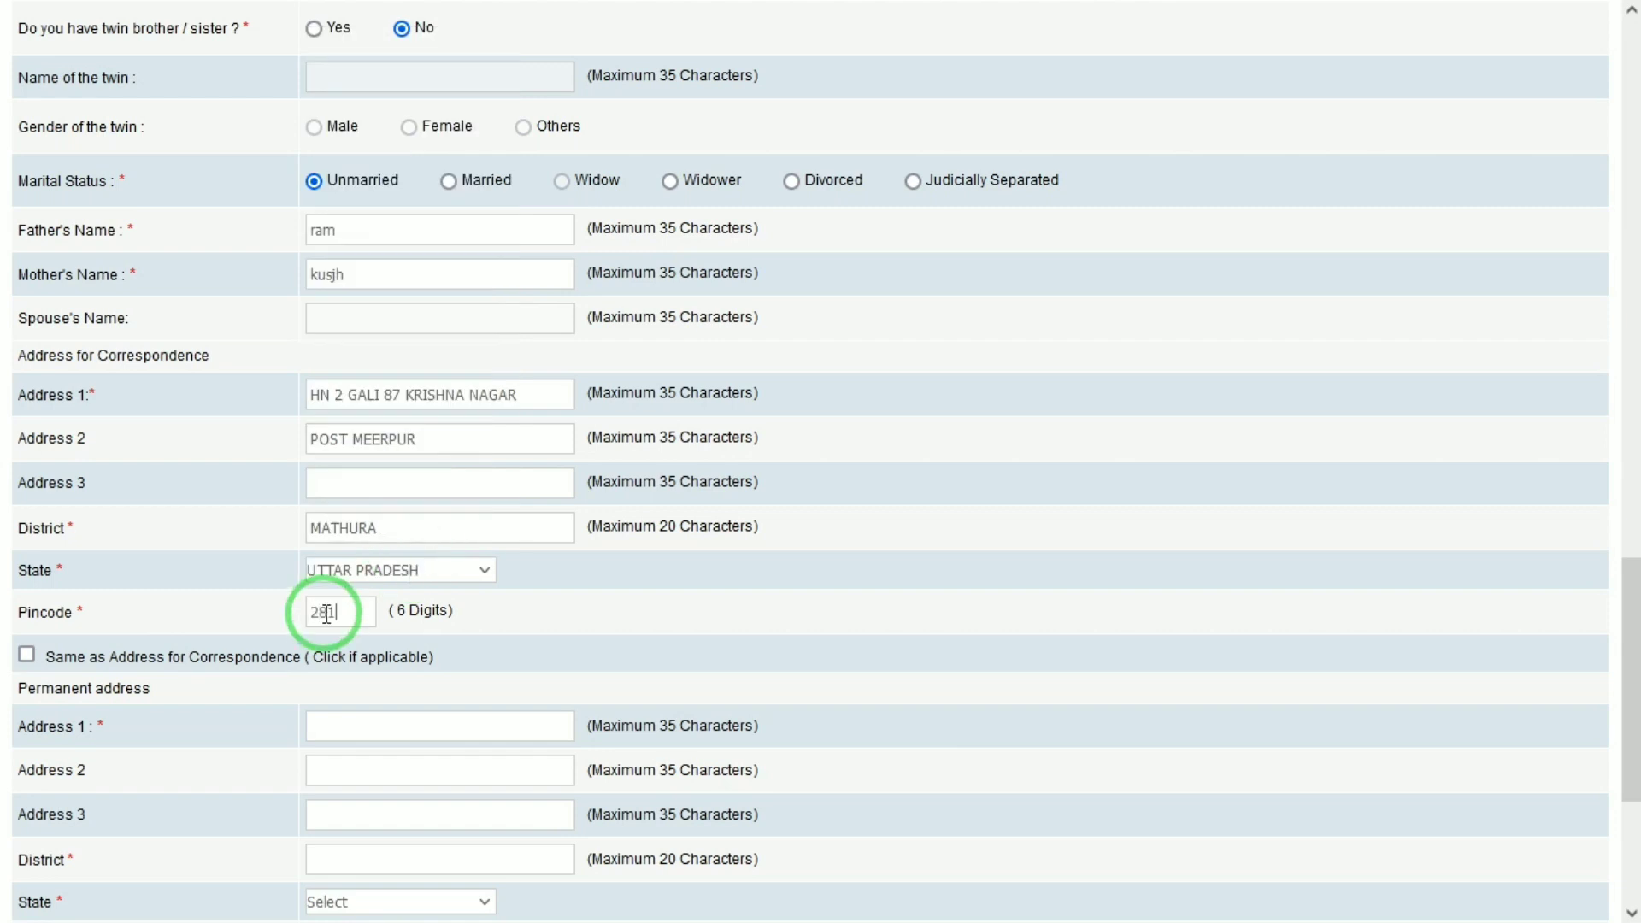
click(29, 656)
drag(1629, 731, 1630, 854)
click(450, 646)
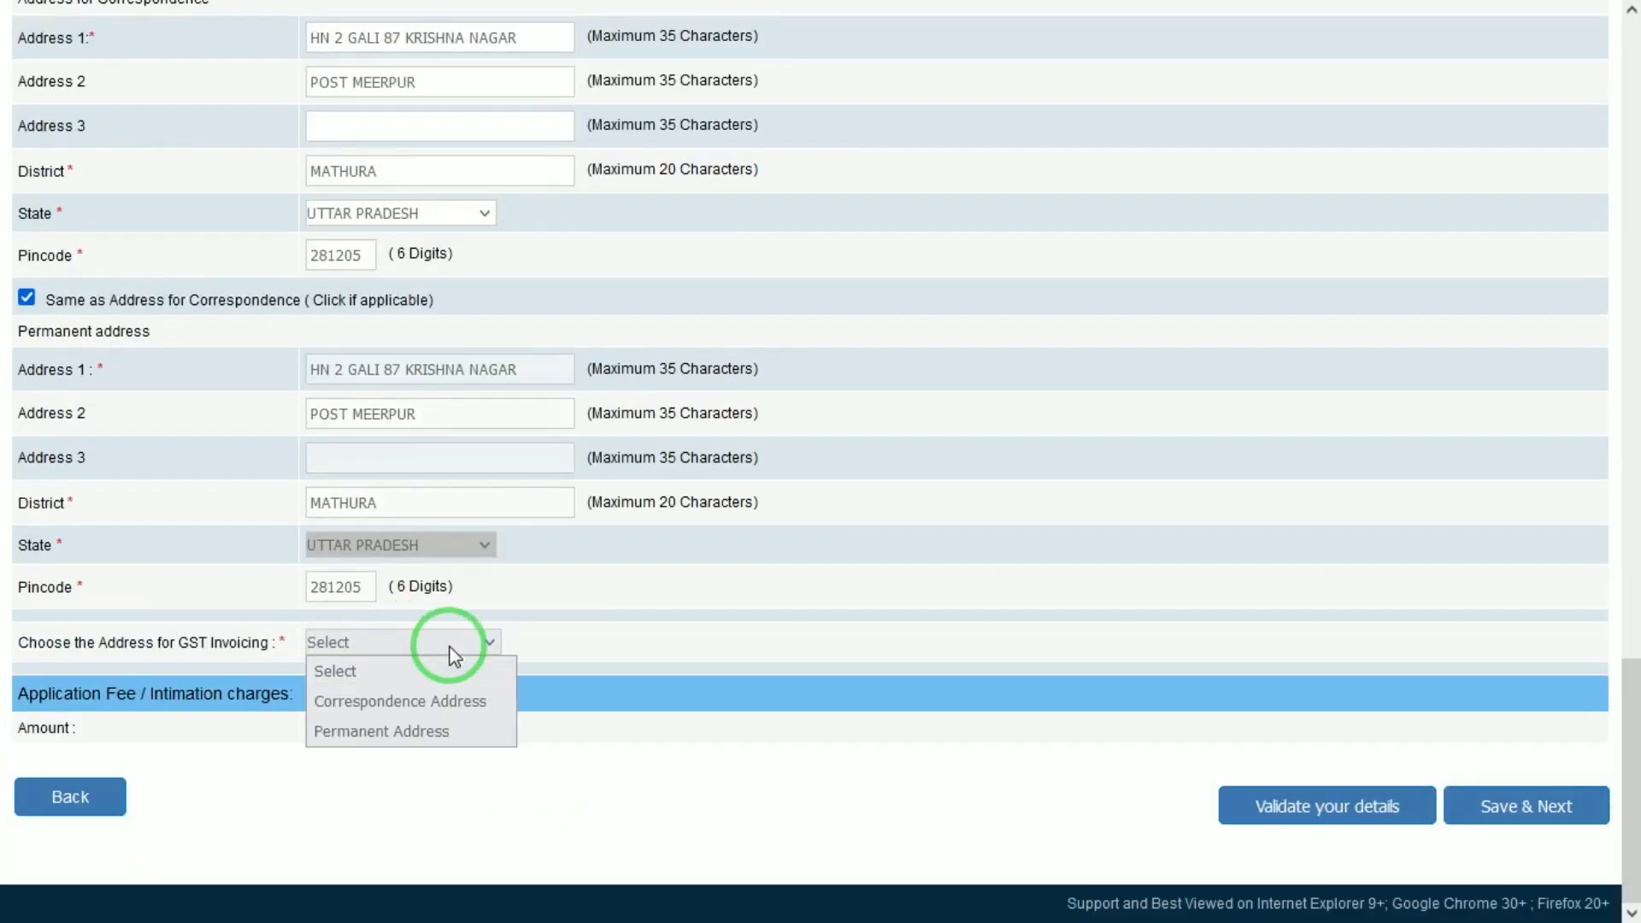
Choose Correspondence Address for GST invoicing, validate the details, and save and continue.
click(404, 703)
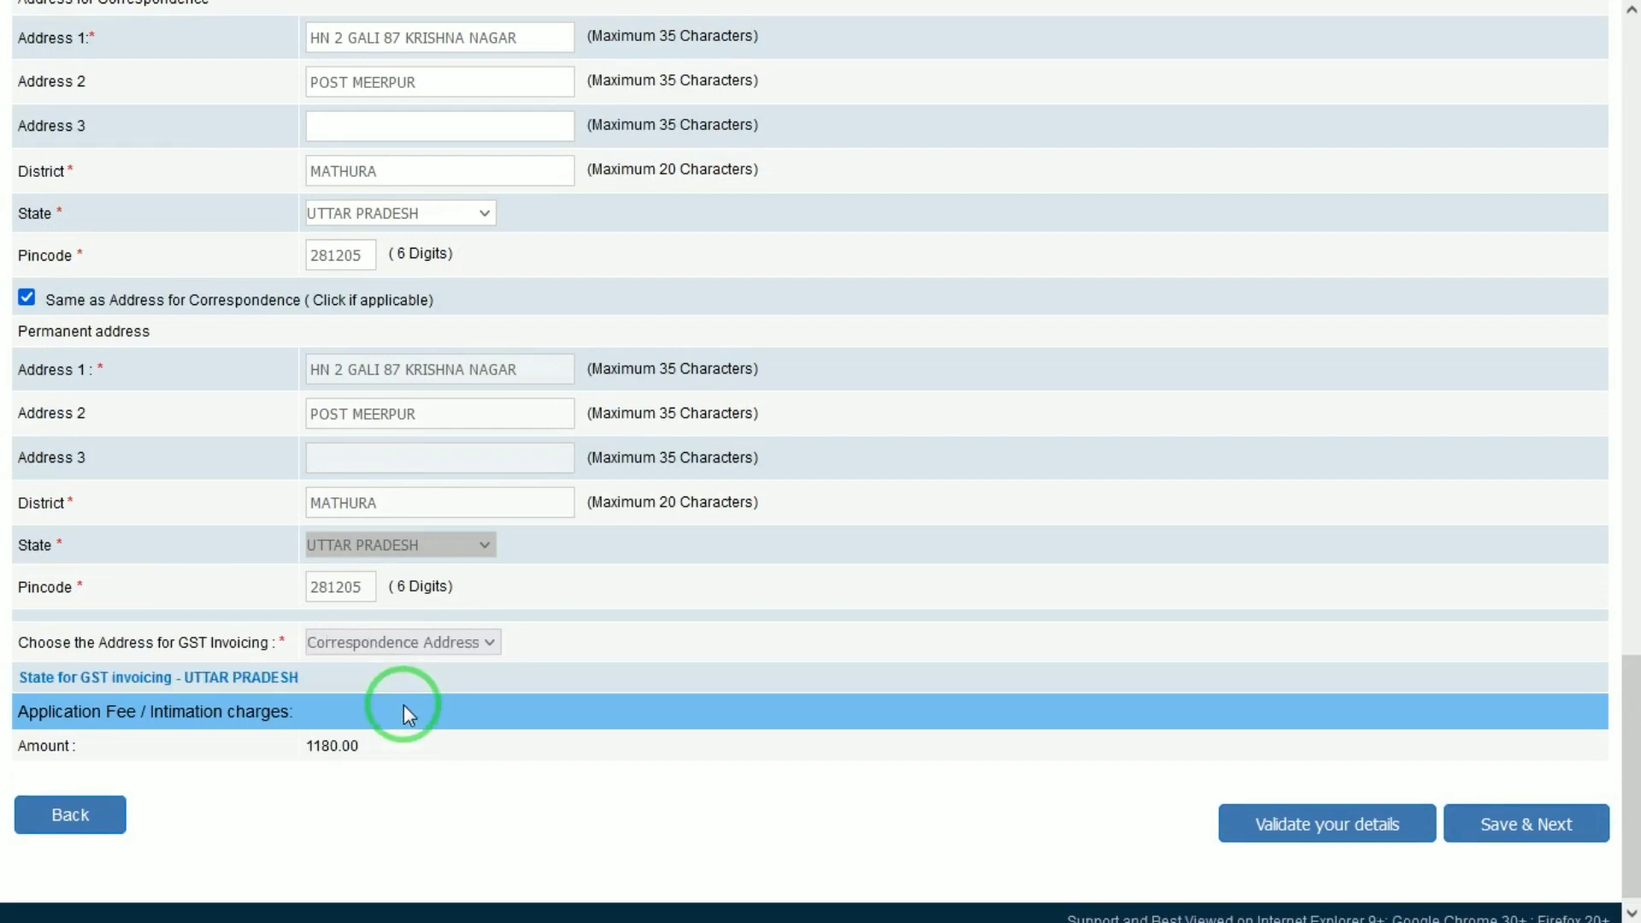
click(1313, 838)
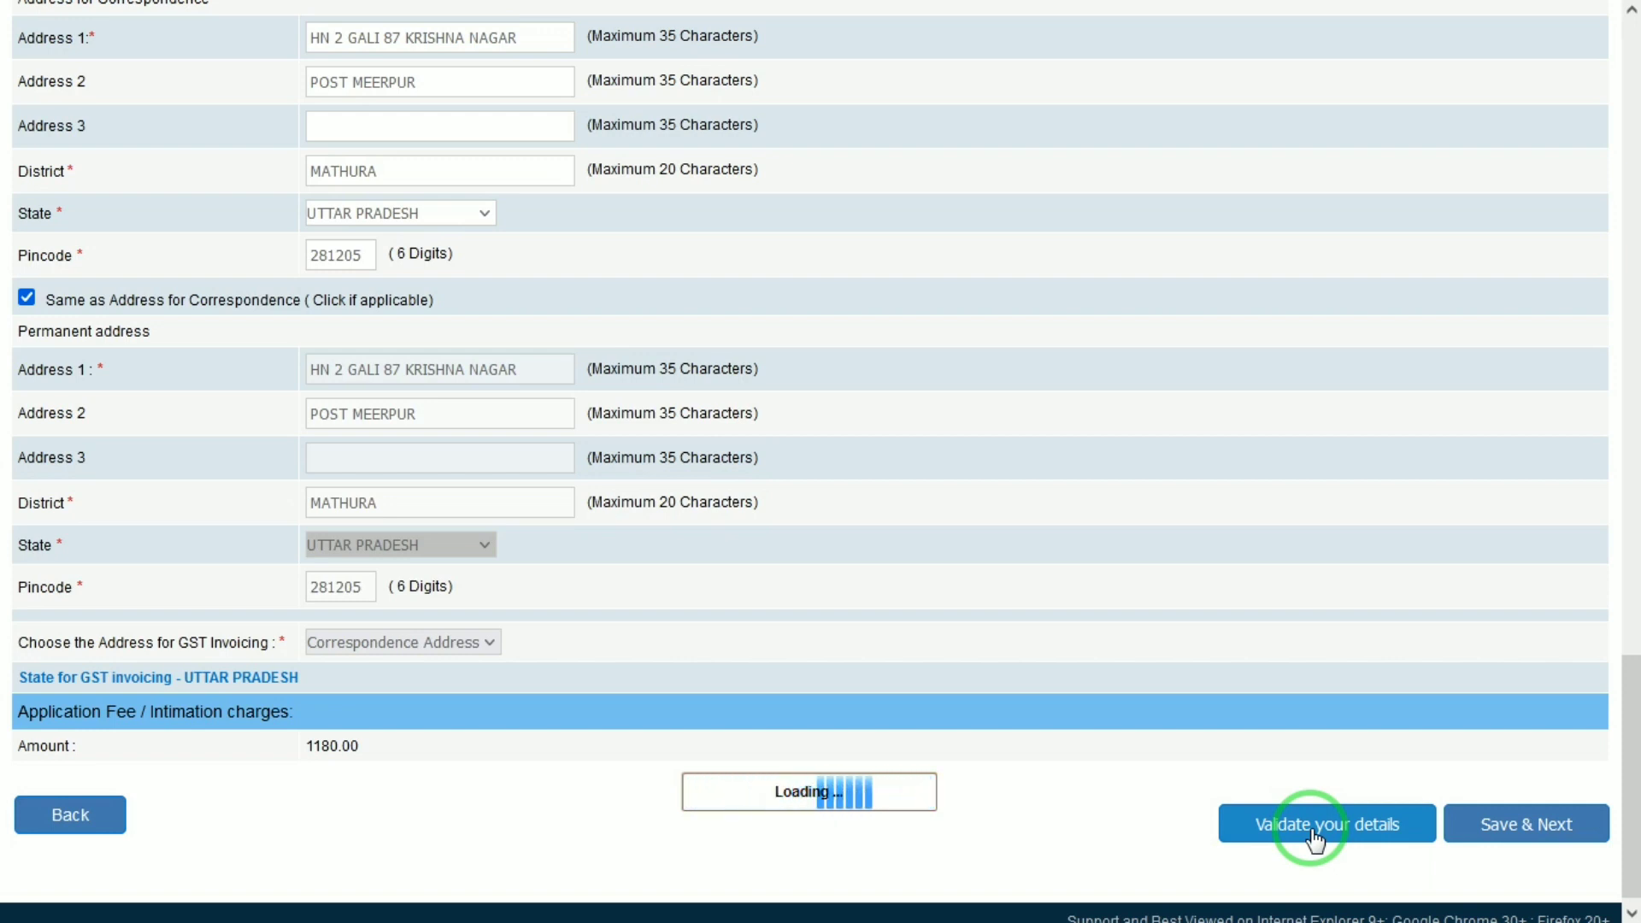
key(super)
key(super)
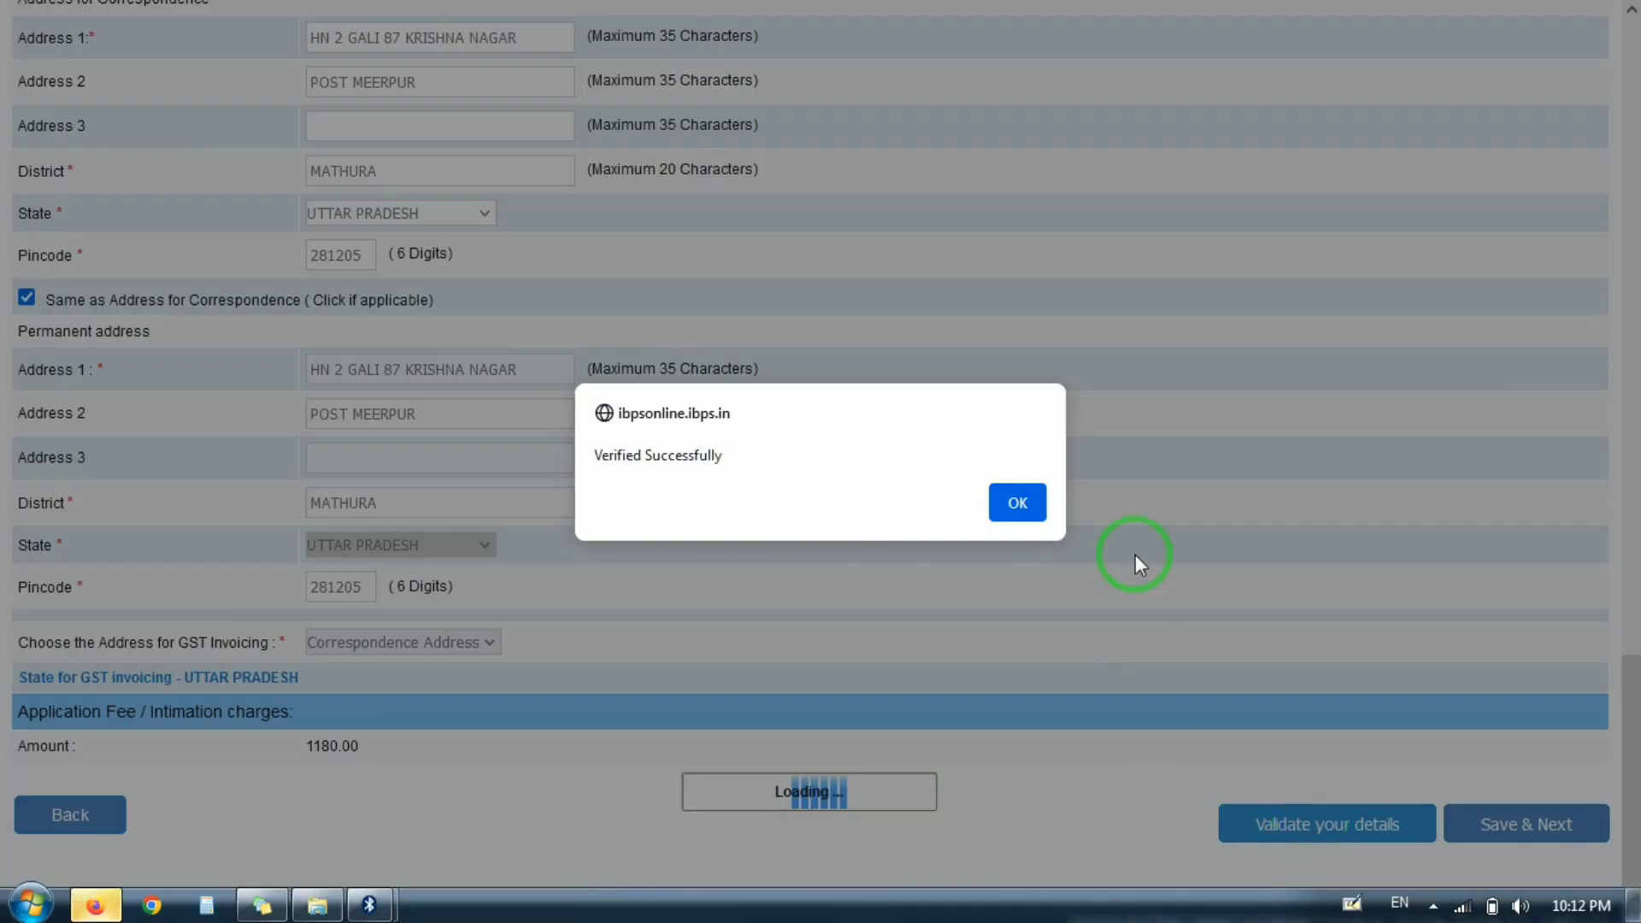
click(1029, 504)
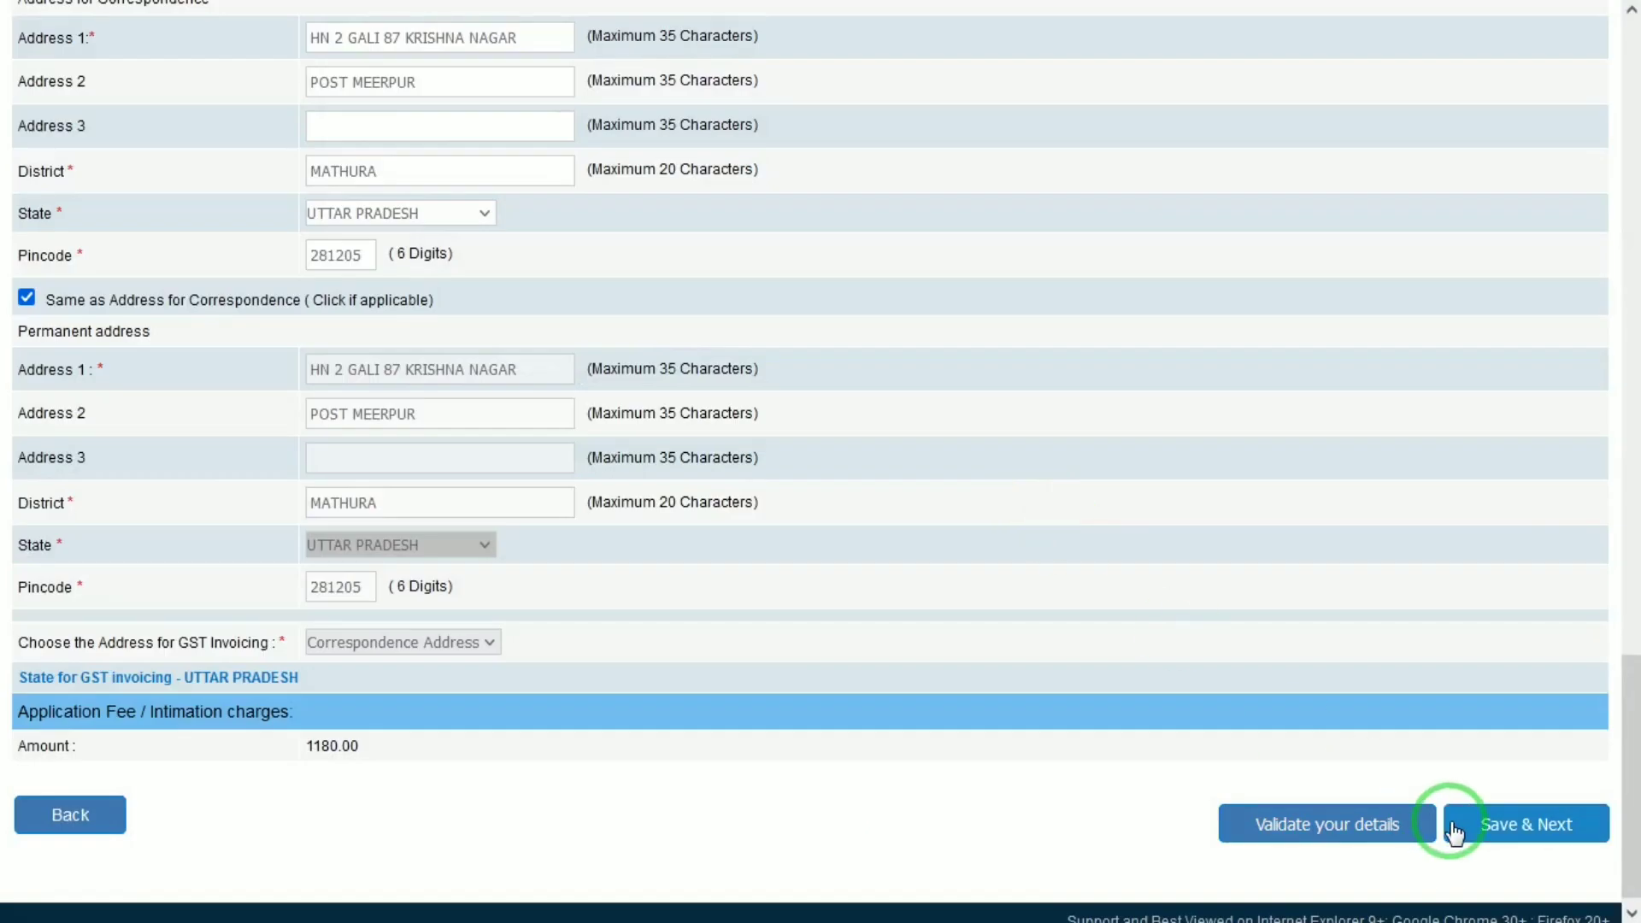
click(1458, 831)
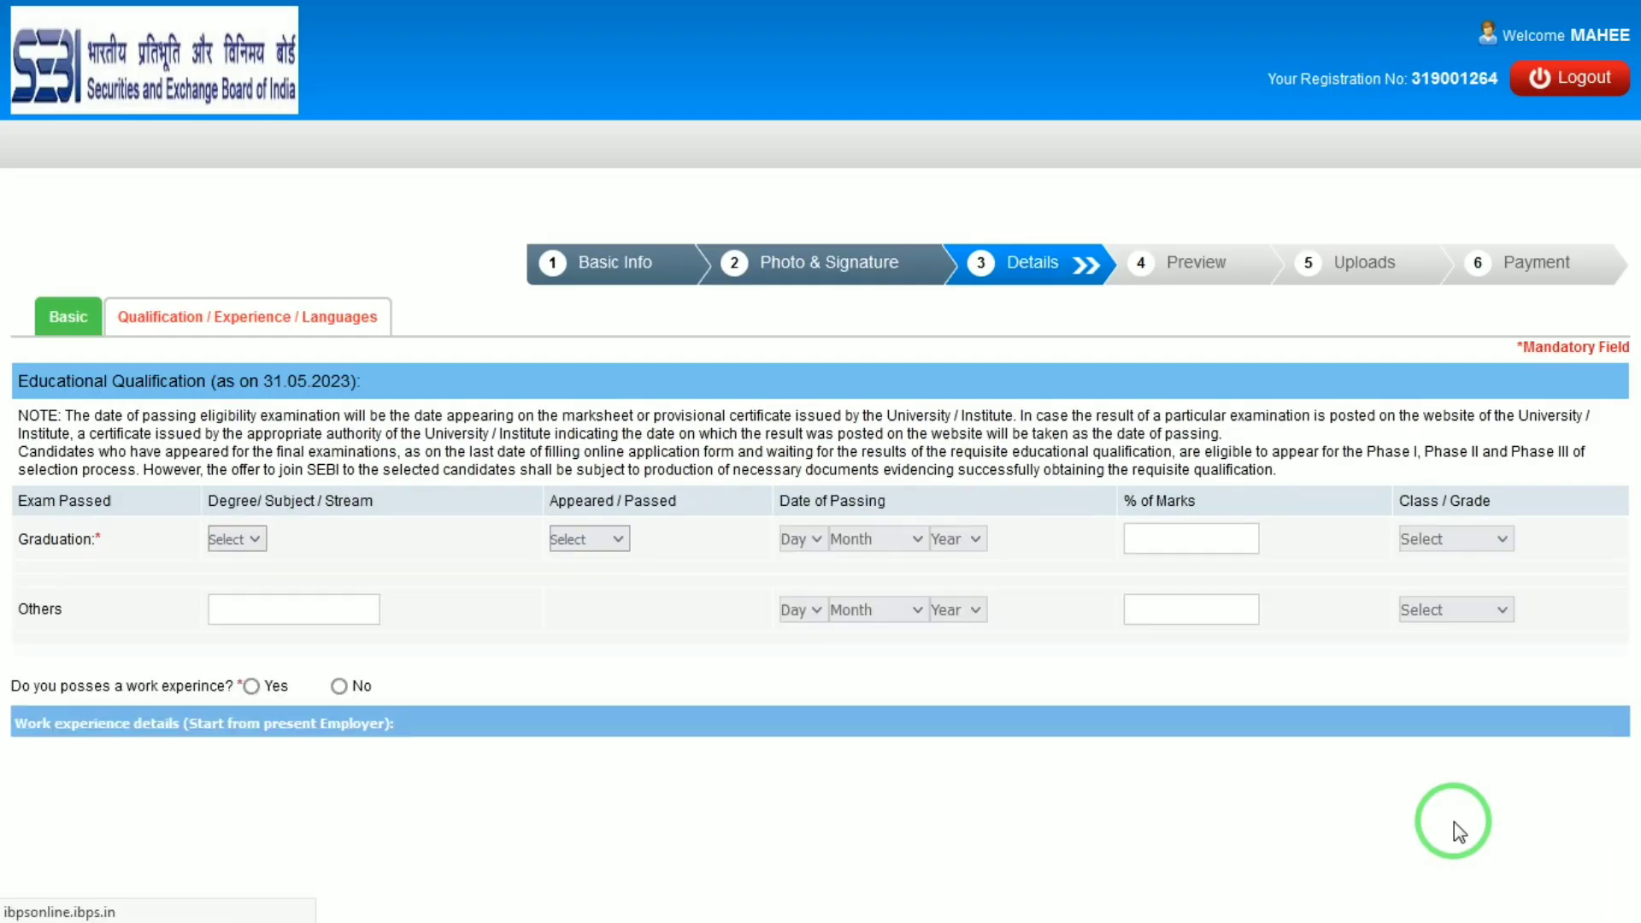
Set the graduation degree to LAW with status Passed.
click(229, 540)
click(232, 589)
click(578, 538)
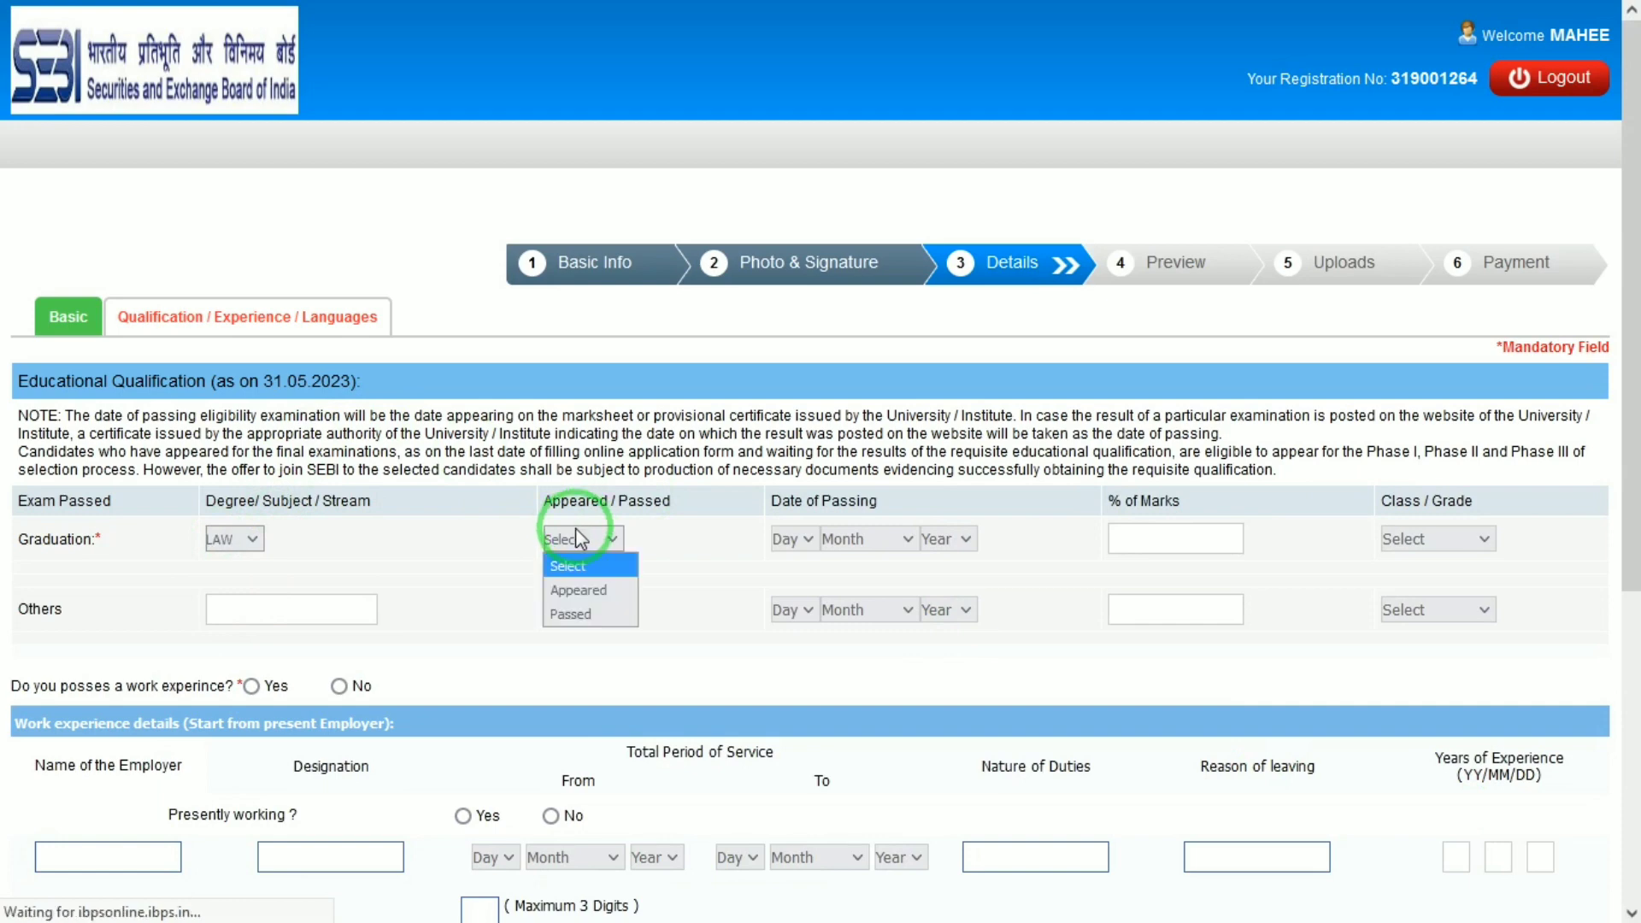
click(573, 610)
Set the date of passing to 01 June 2022.
click(801, 546)
key(Down)
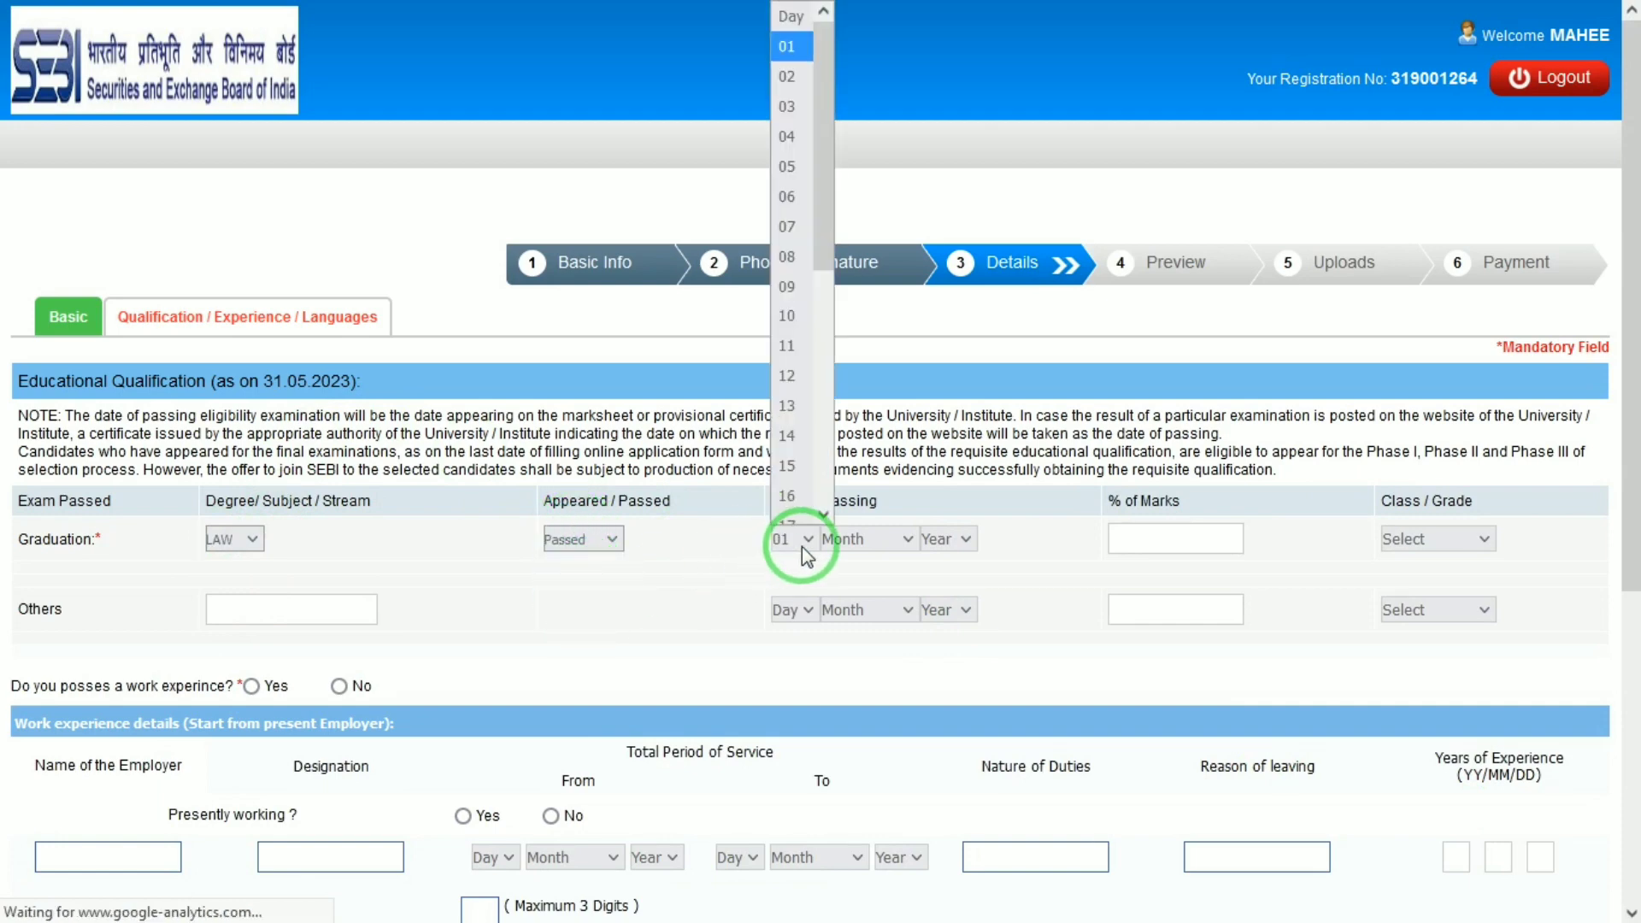
key(Return)
click(863, 542)
text(ju)
key(Return)
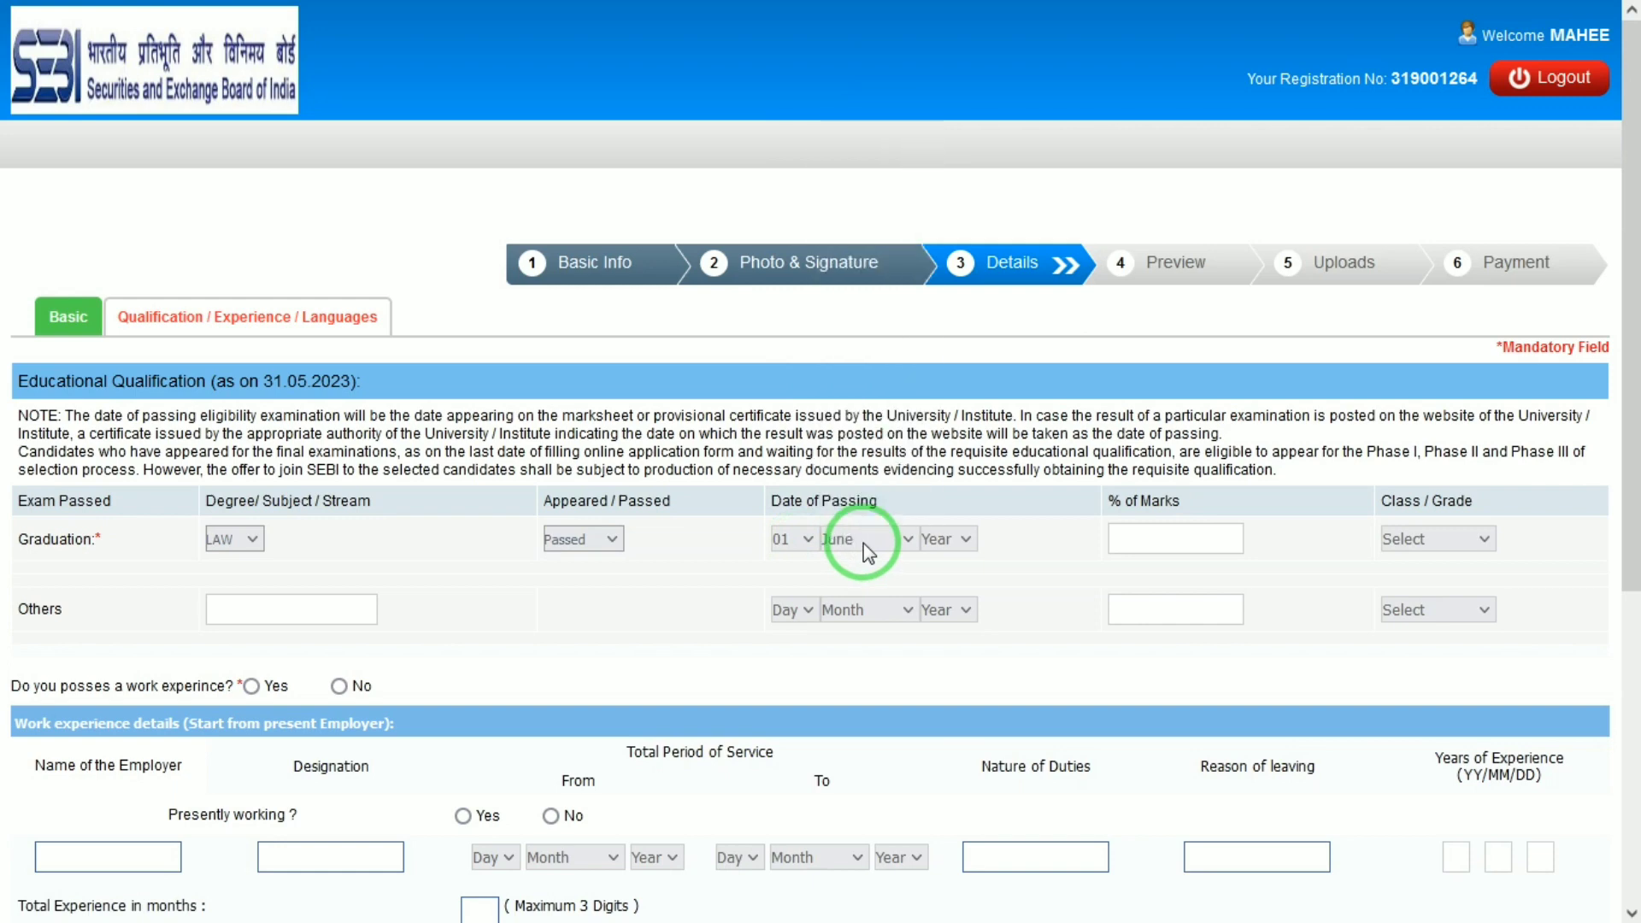
click(931, 542)
text(2020)
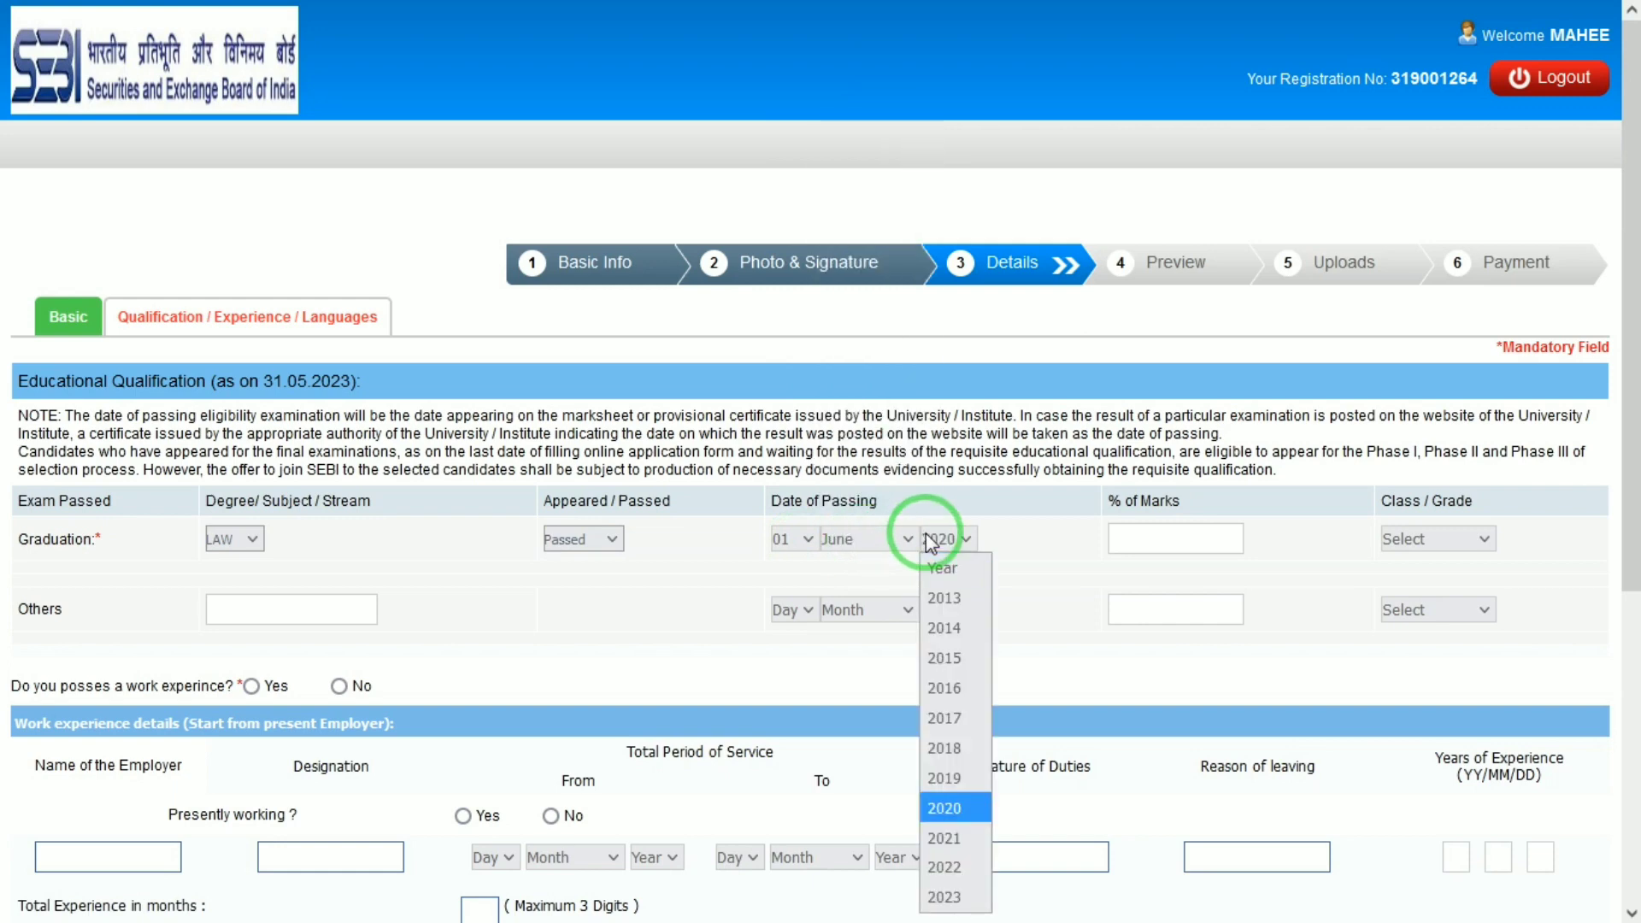
key(Down)
key(Down)
key(Return)
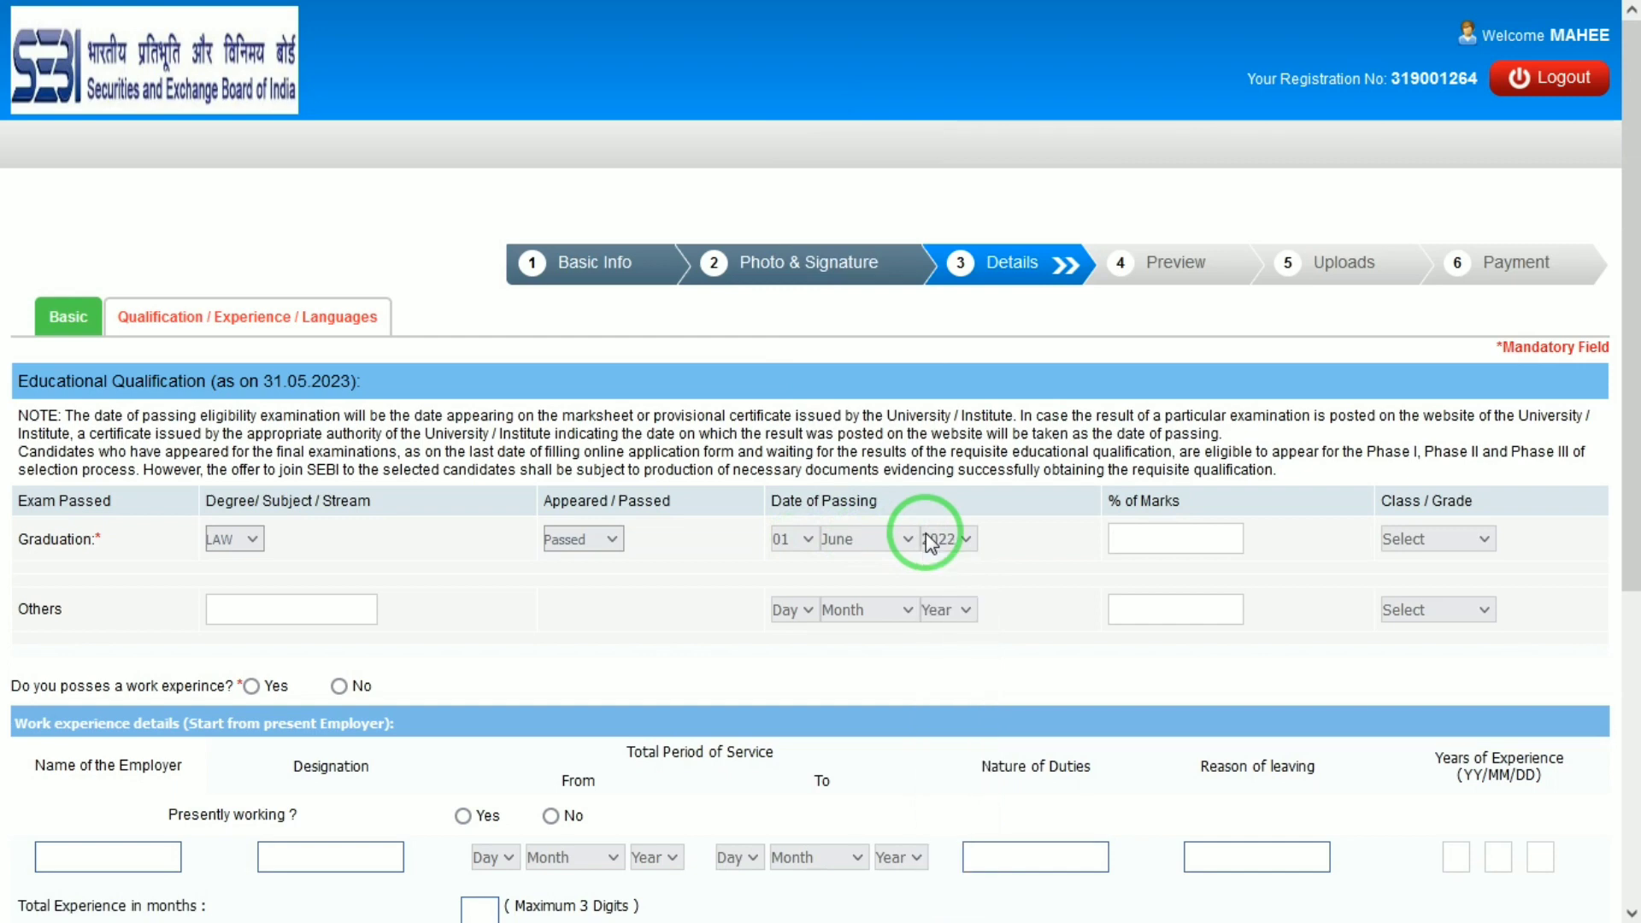
Mark the graduation First Class and answer No to work experience.
click(1438, 547)
click(1401, 596)
drag(1630, 538, 1630, 619)
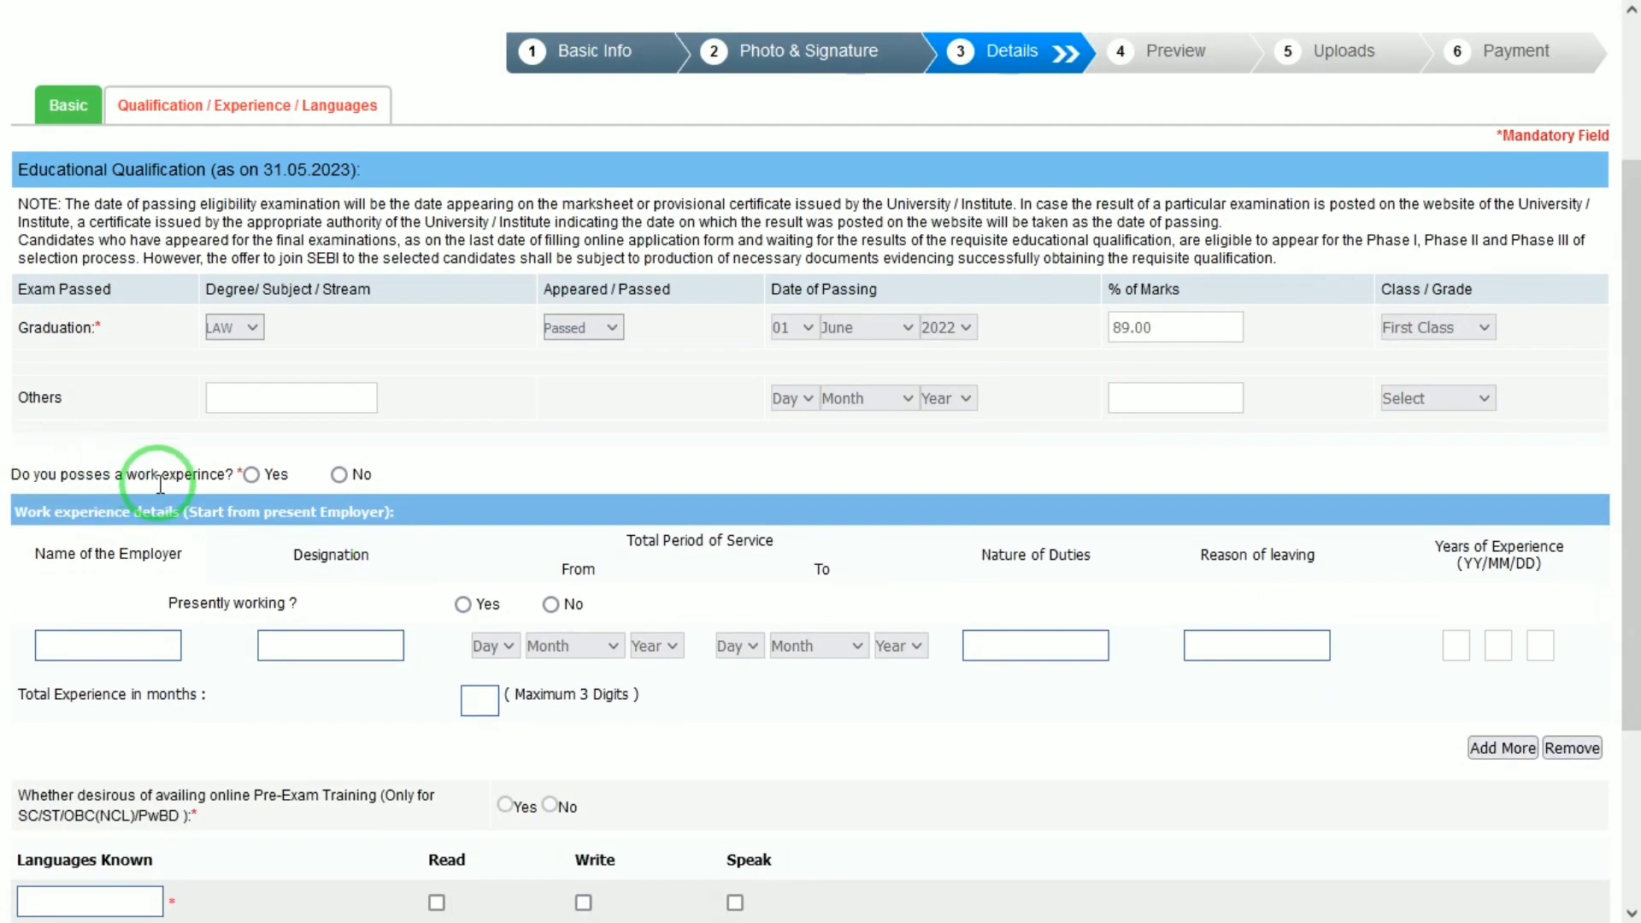
click(339, 475)
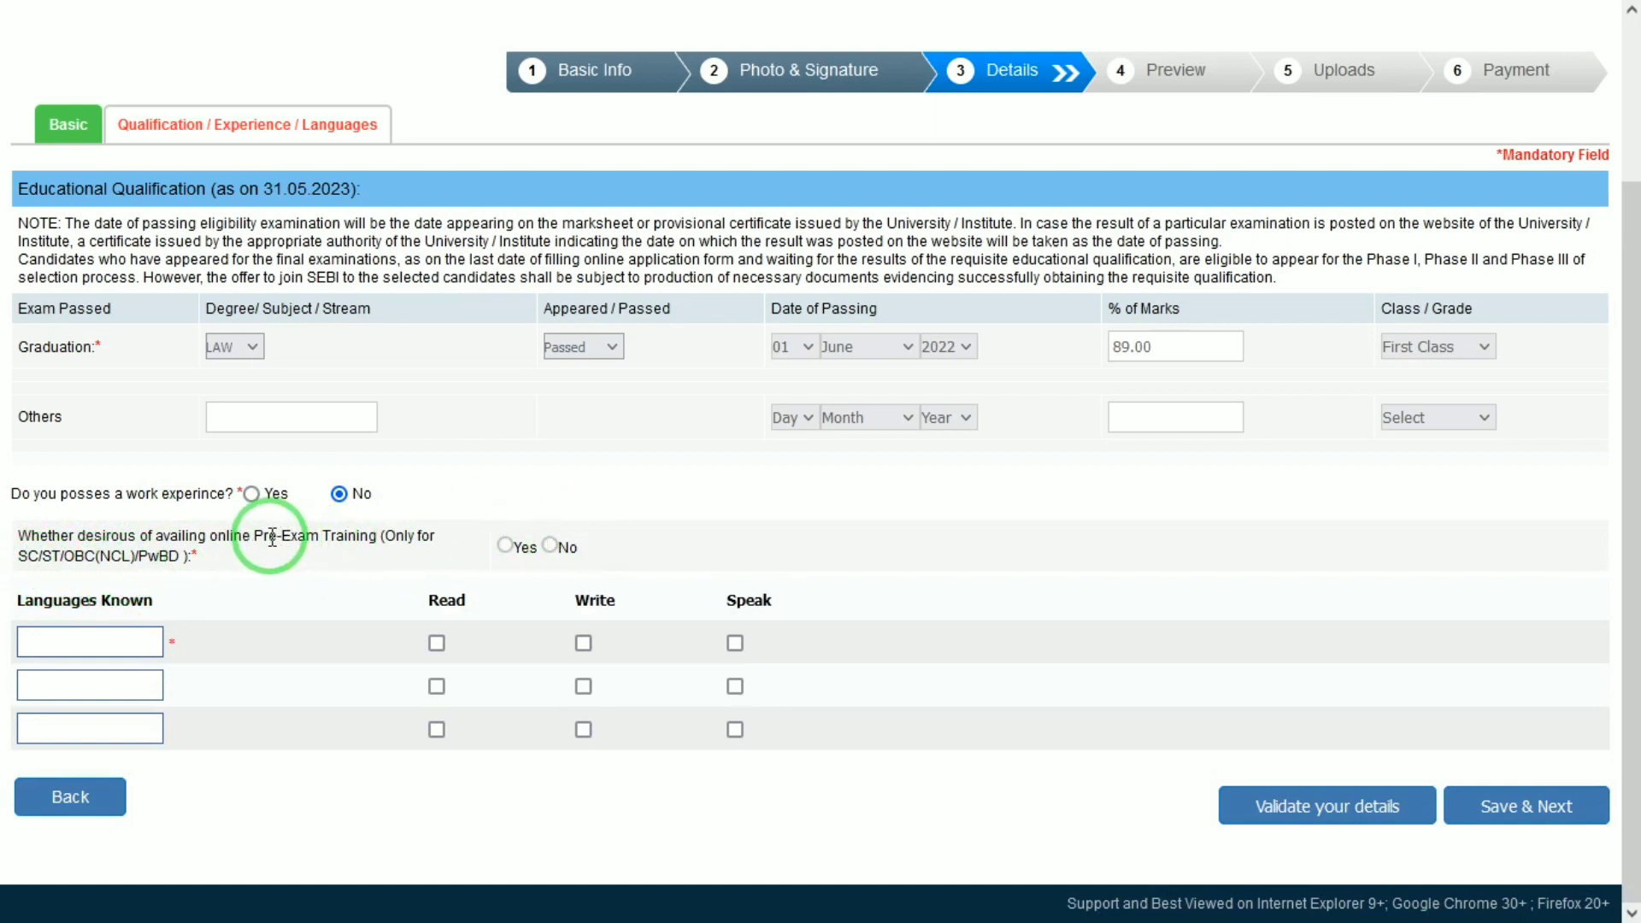
click(132, 643)
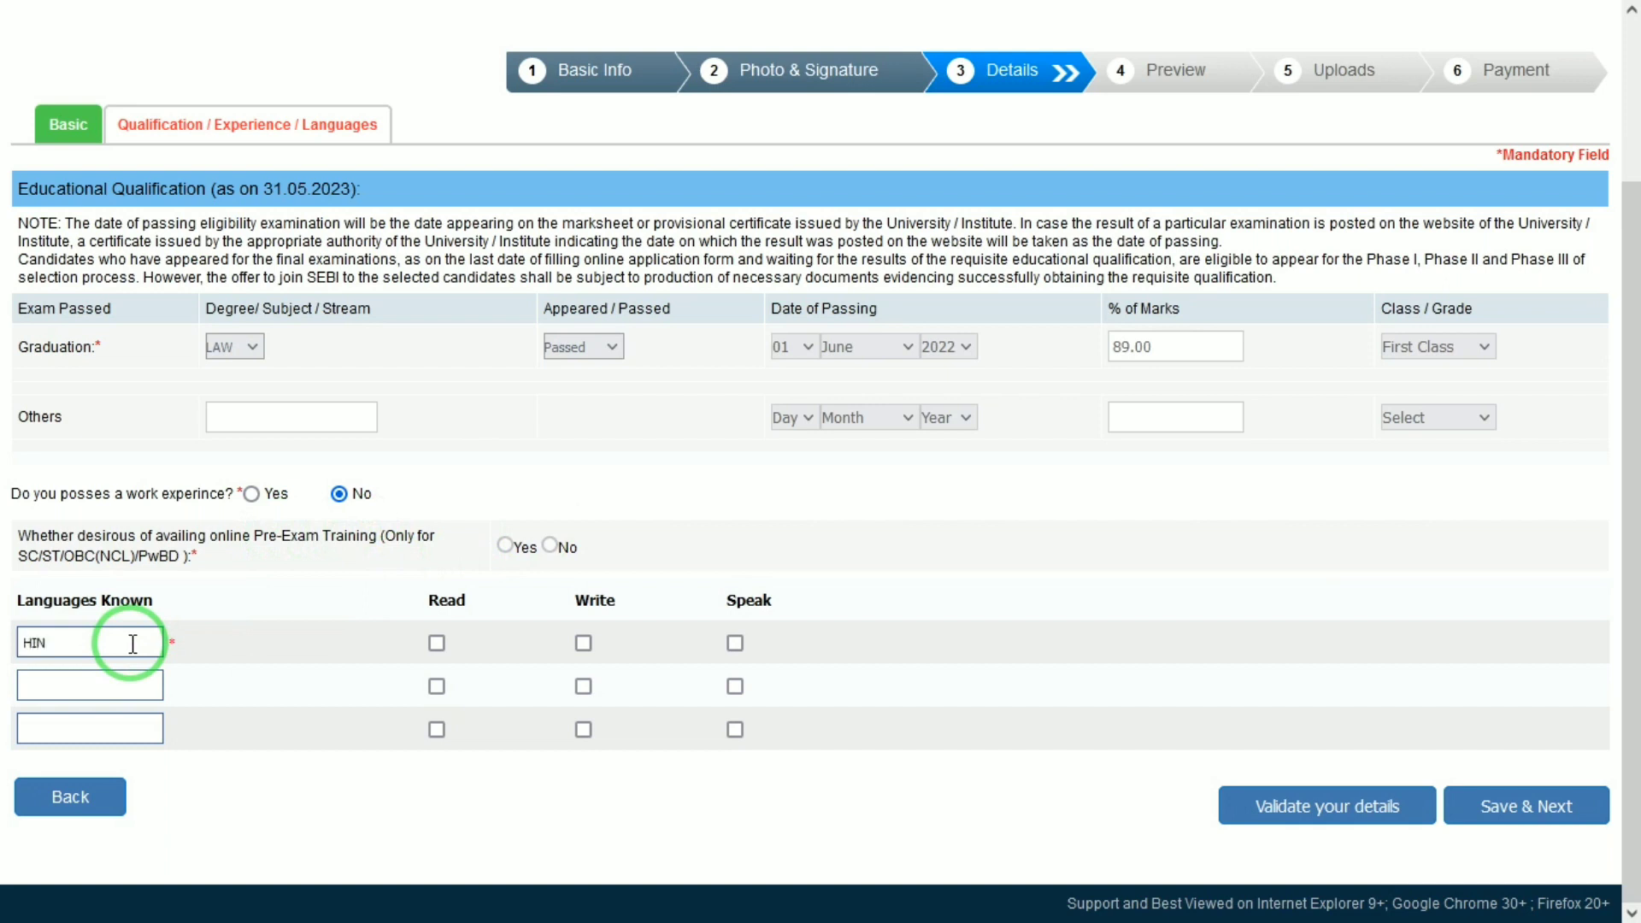
Tick Read, Write and Speak for HINDI.
key(Tab)
key(space)
key(Tab)
key(space)
key(Tab)
key(space)
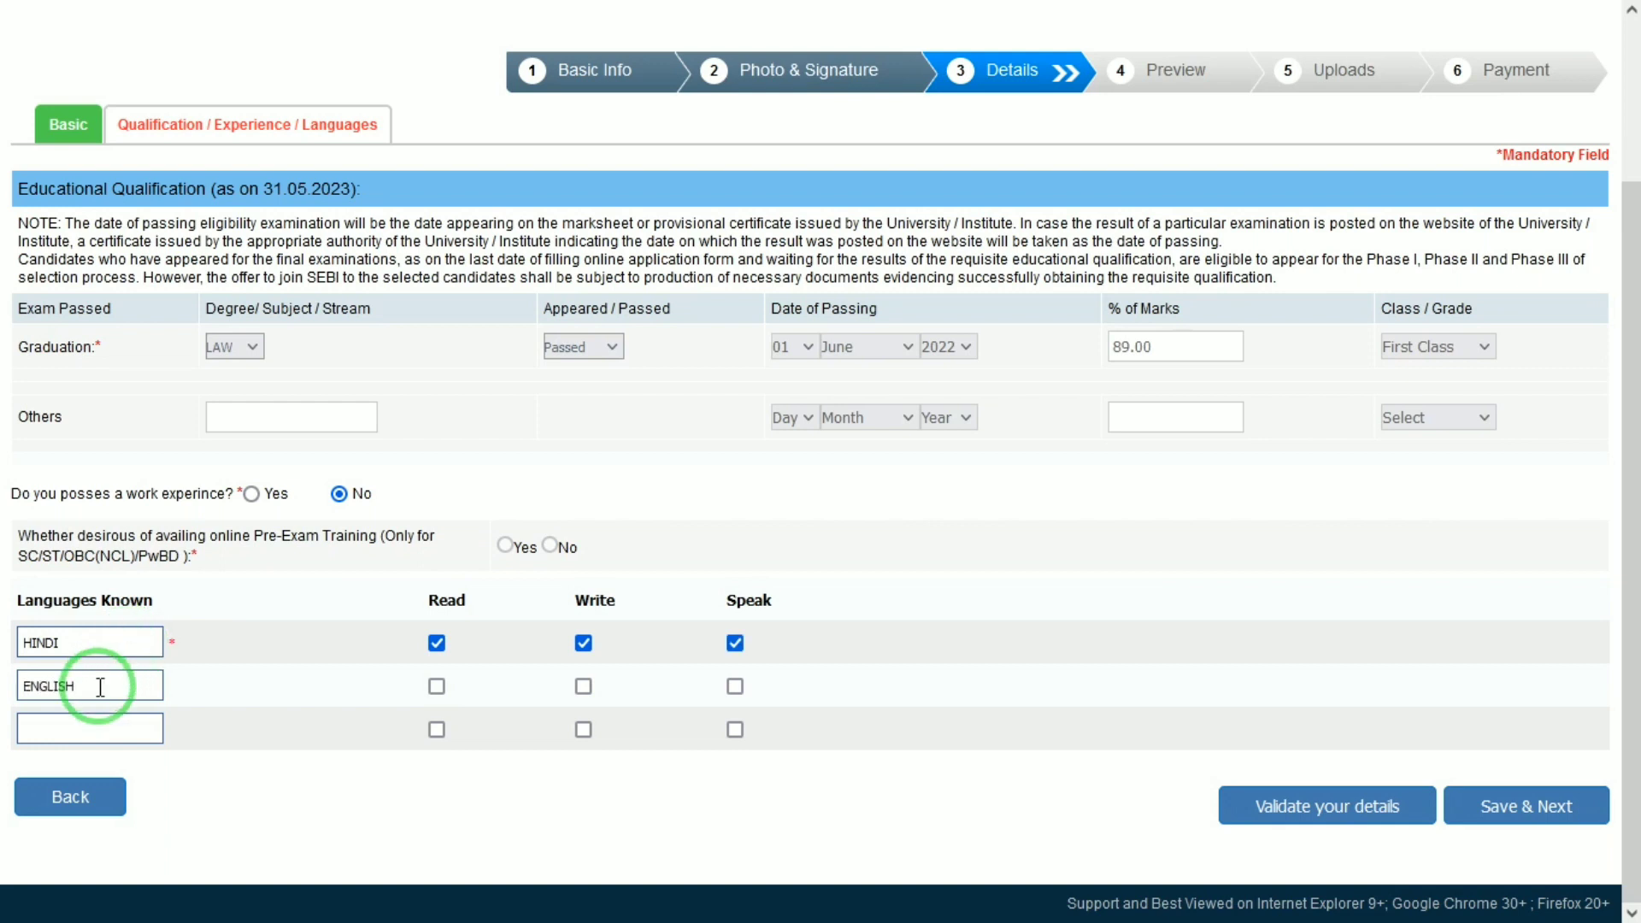
Tick Read, Write and Speak for ENGLISH, then validate the details.
key(Tab)
key(space)
key(Tab)
key(space)
key(Tab)
key(space)
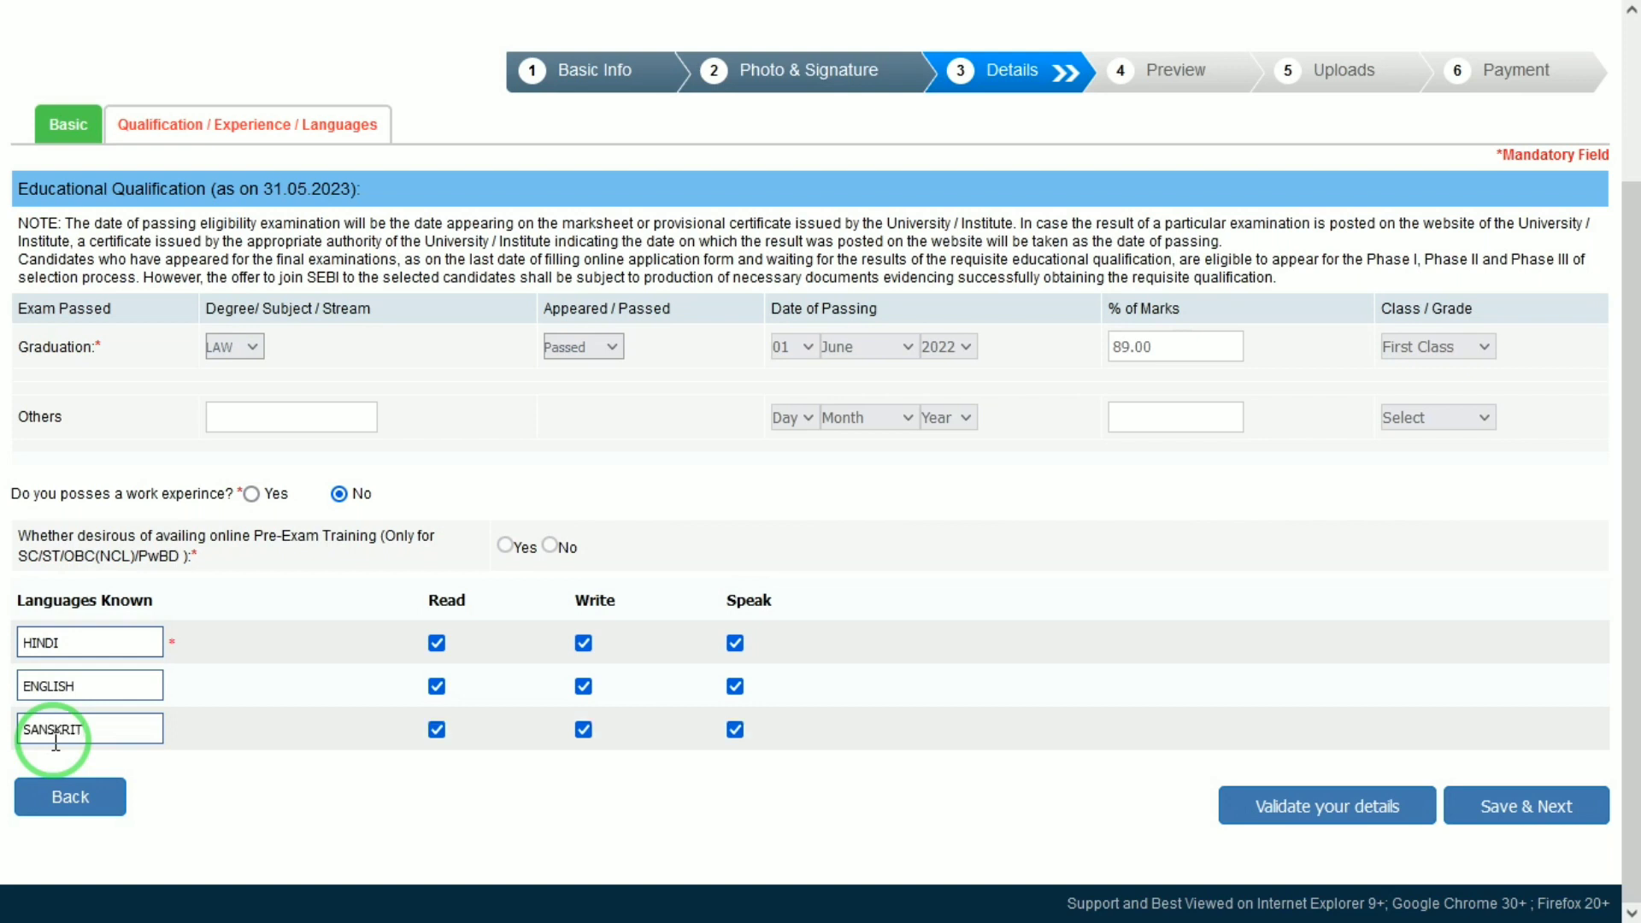
click(1290, 820)
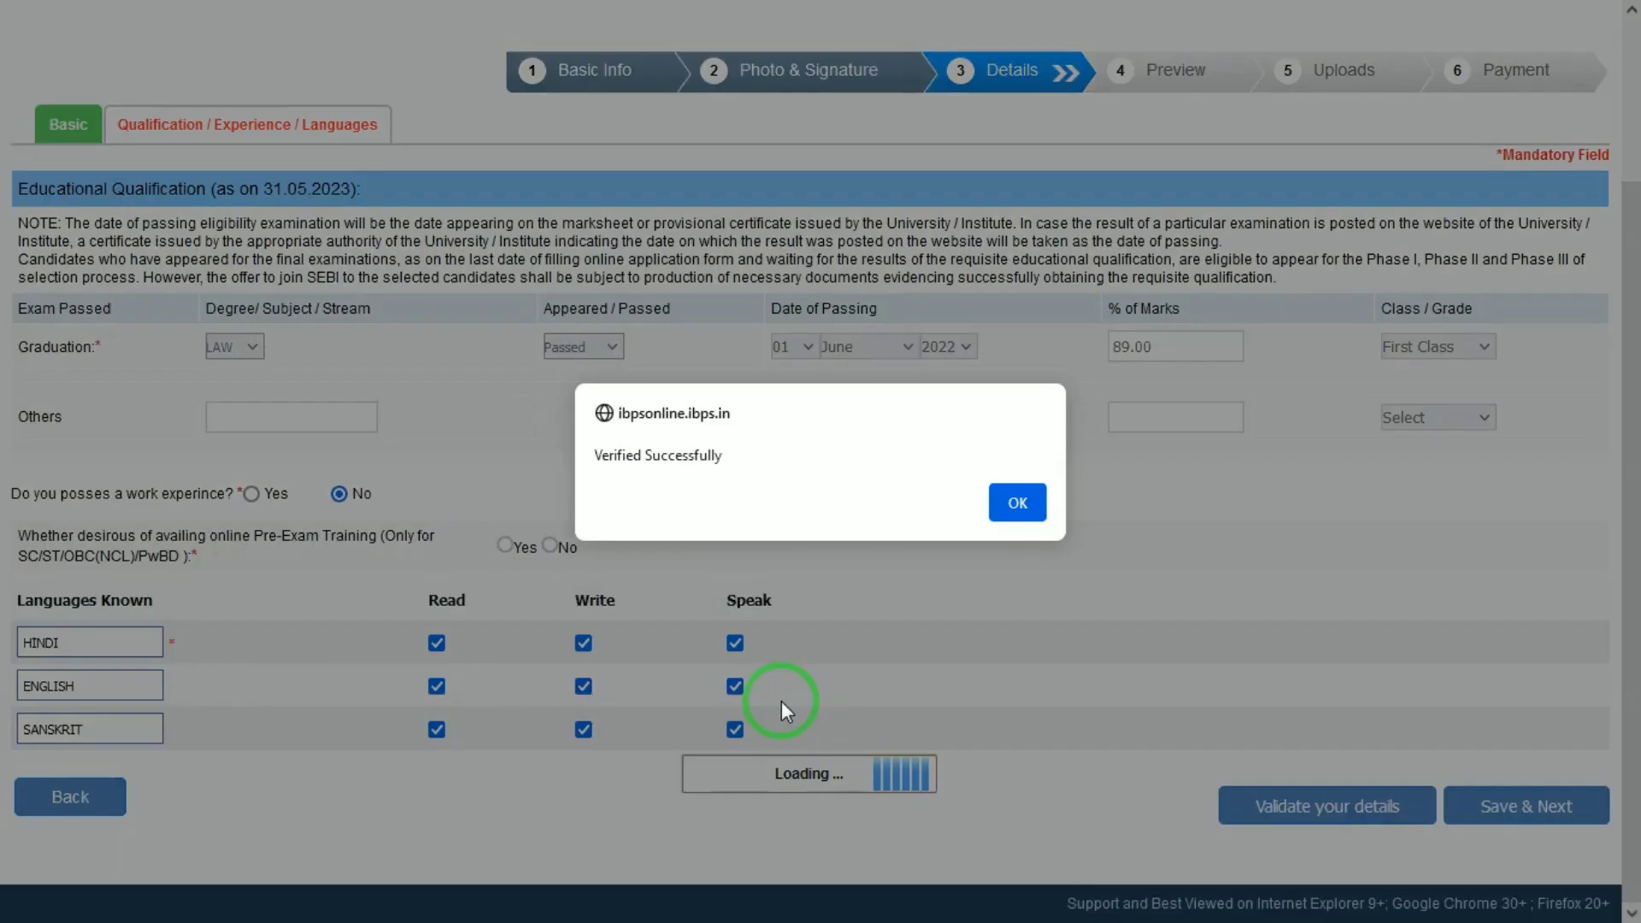
Dismiss the verification success message and accept the application declaration.
click(1013, 504)
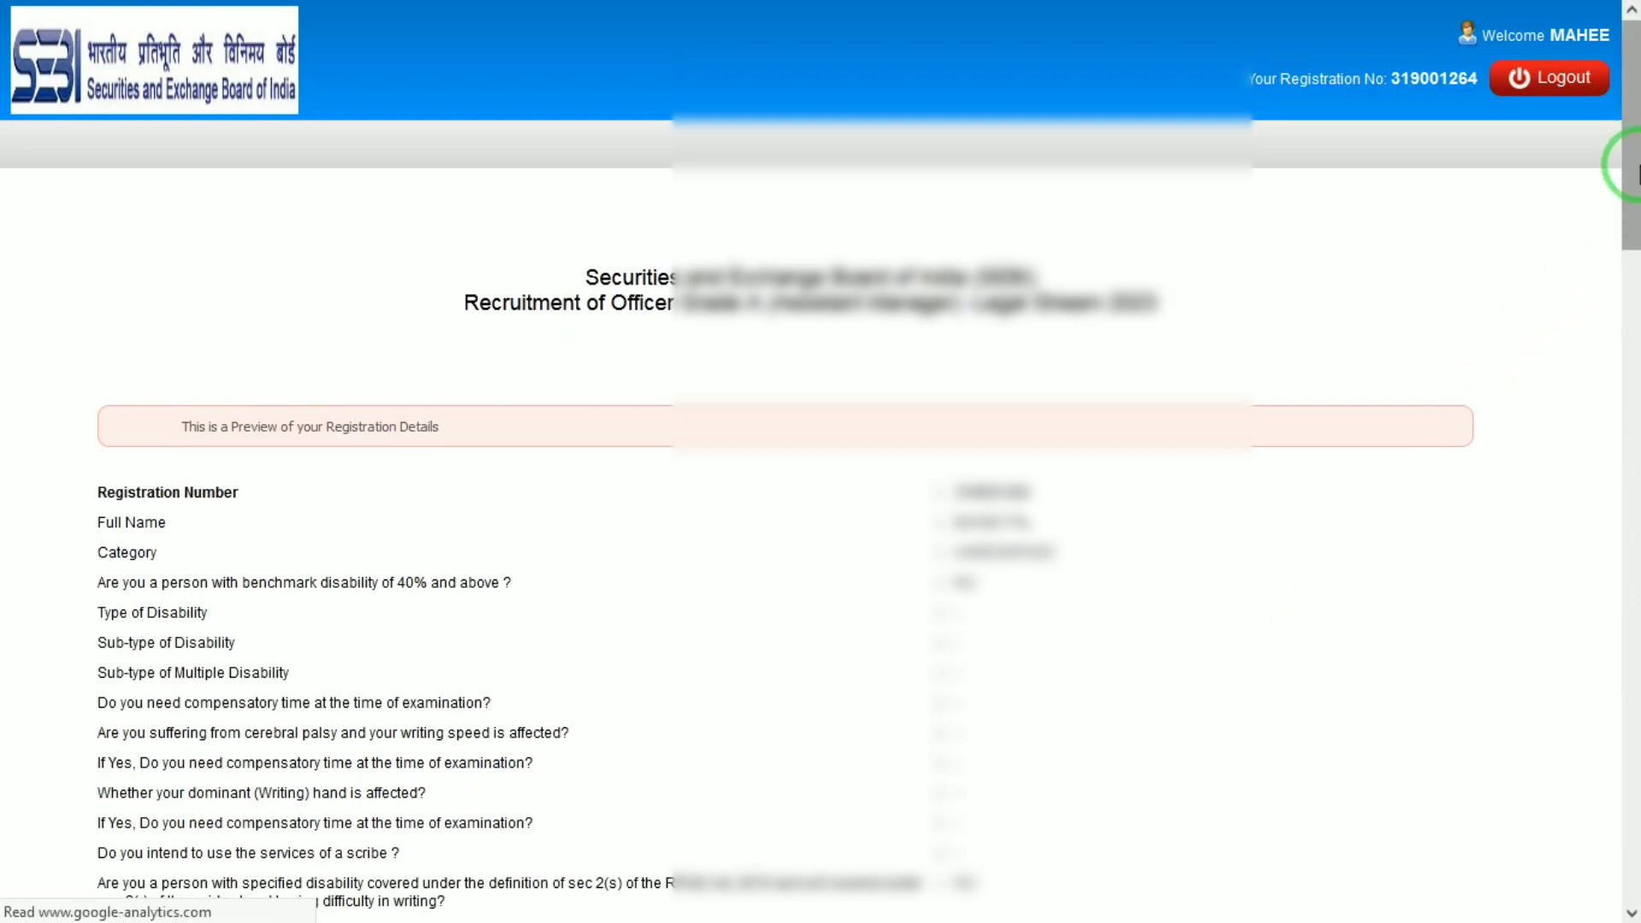
drag(1629, 192, 1623, 879)
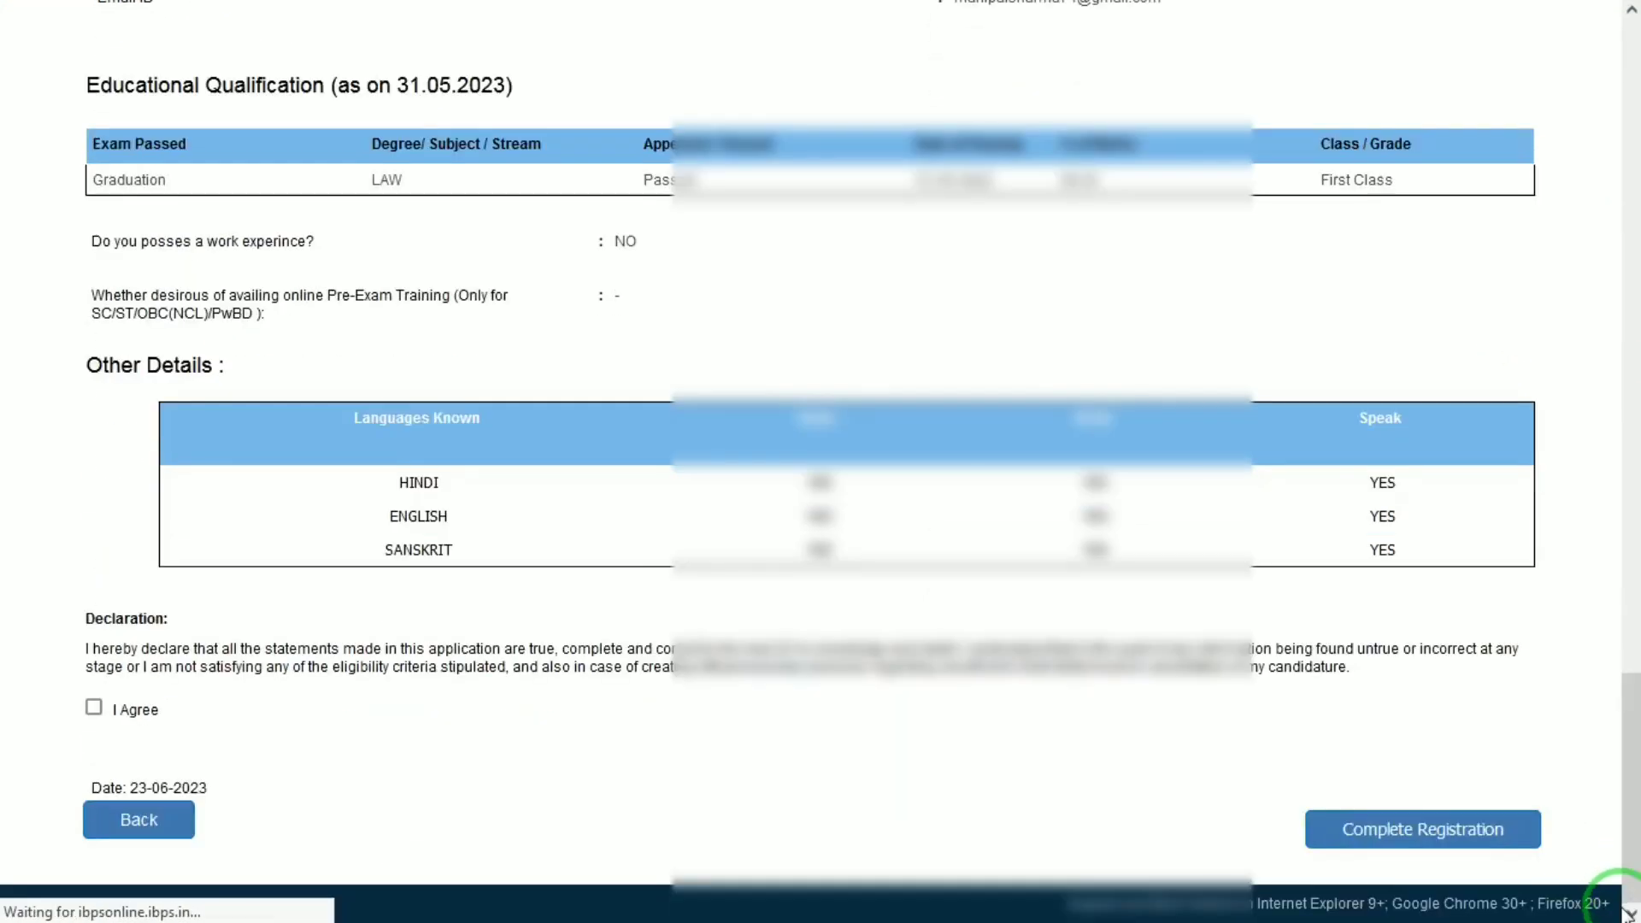
click(94, 706)
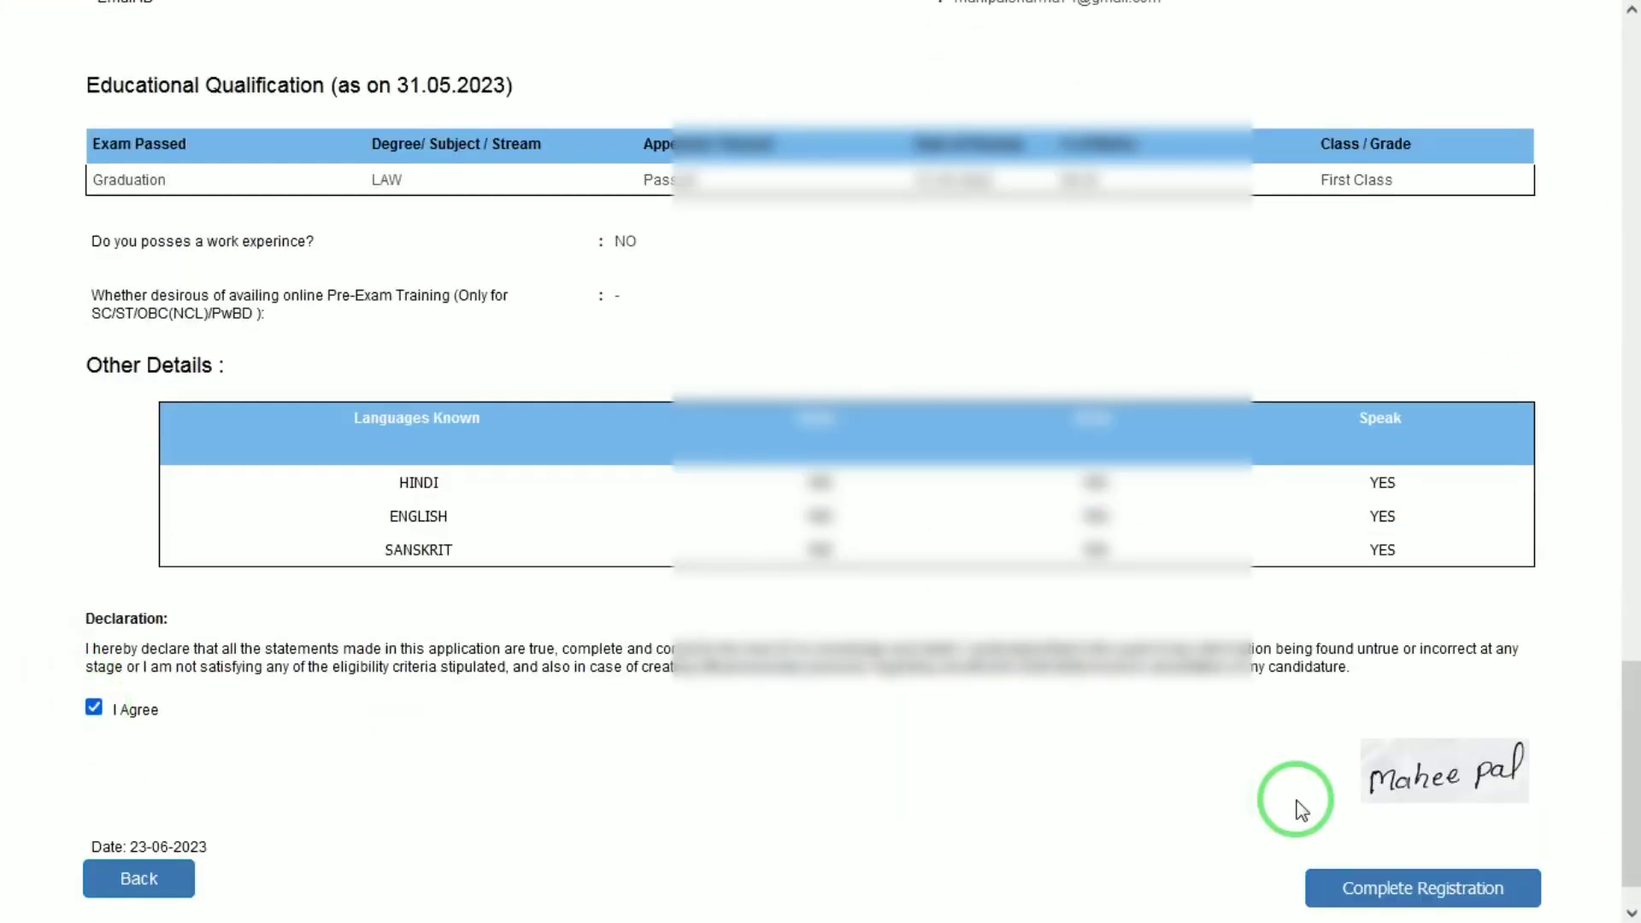
drag(1630, 776, 1630, 791)
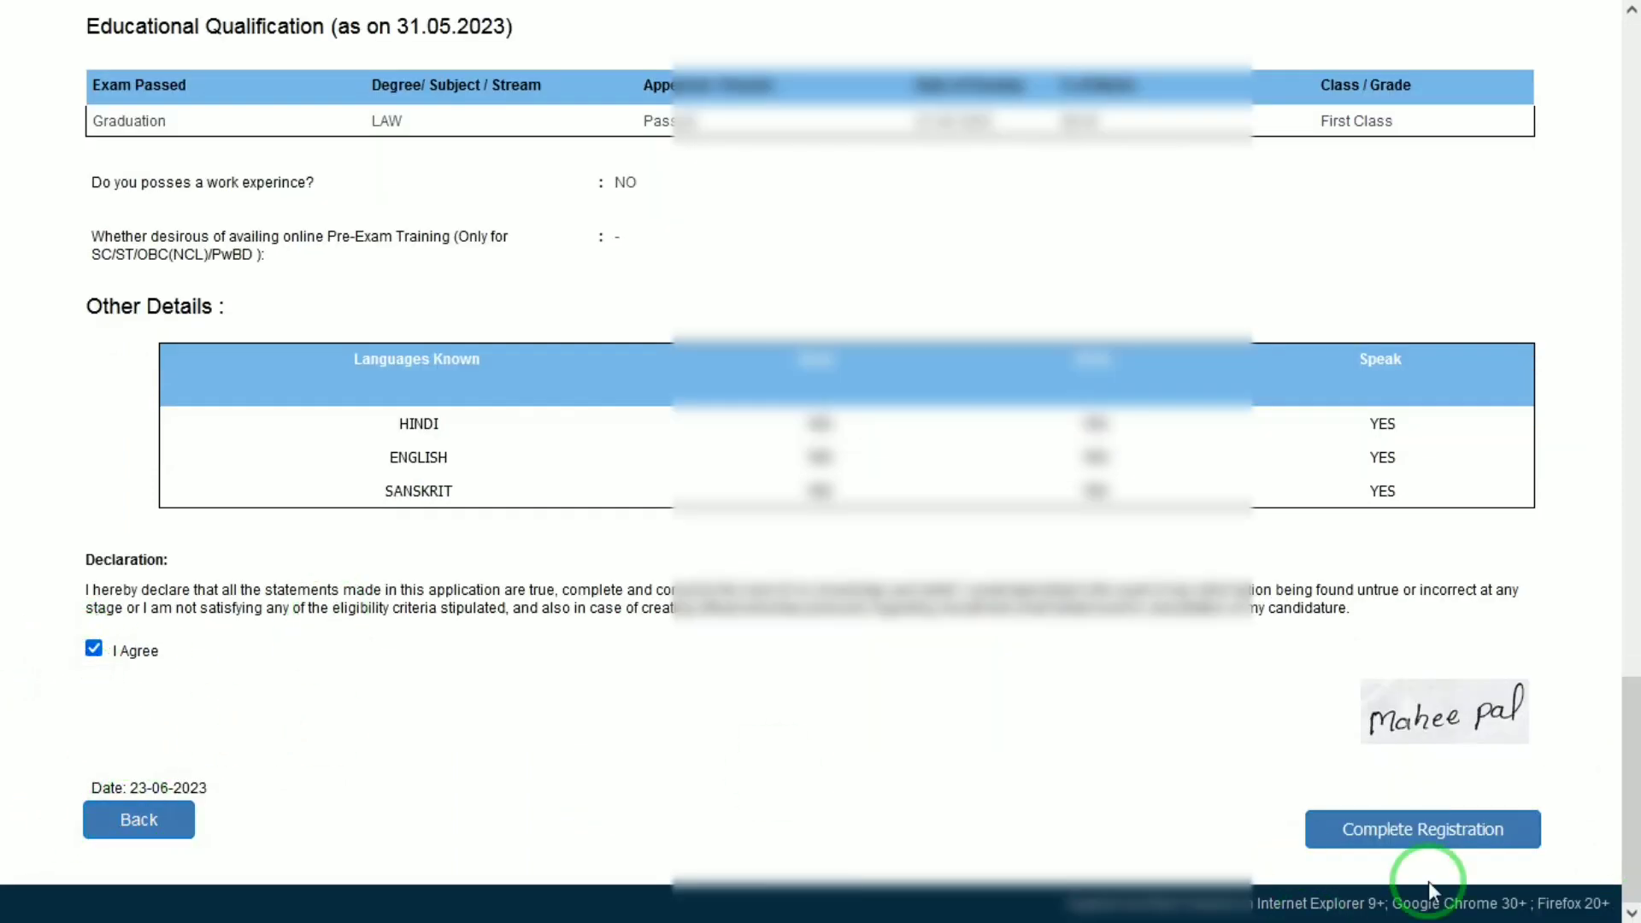
Complete the registration, confirming both follow-up prompts.
click(1450, 833)
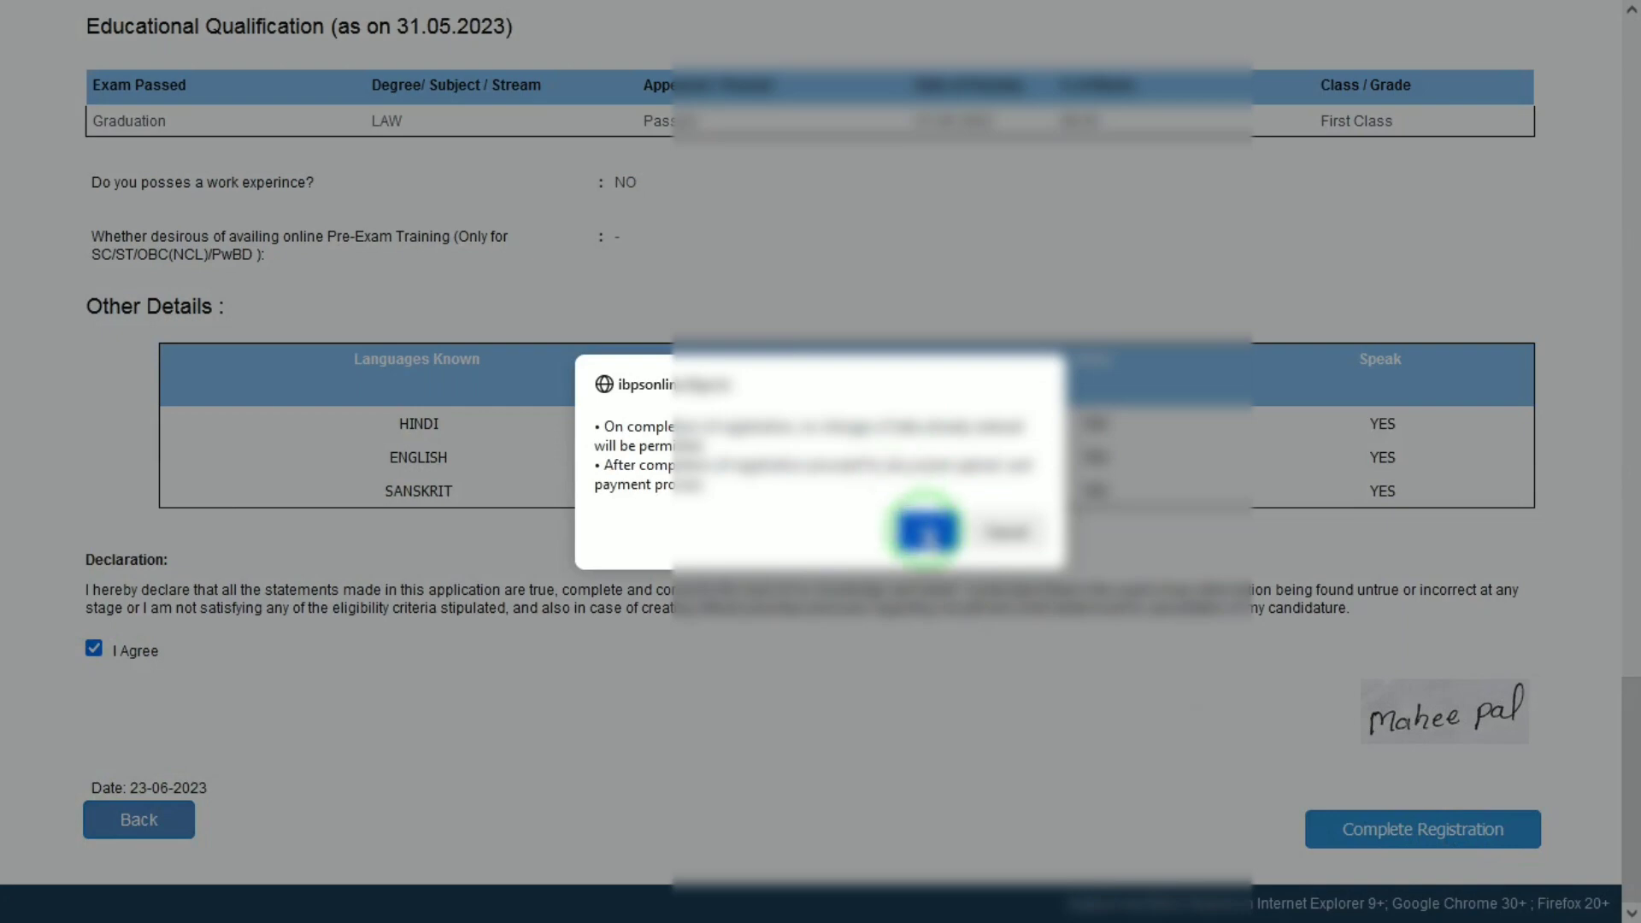
click(927, 532)
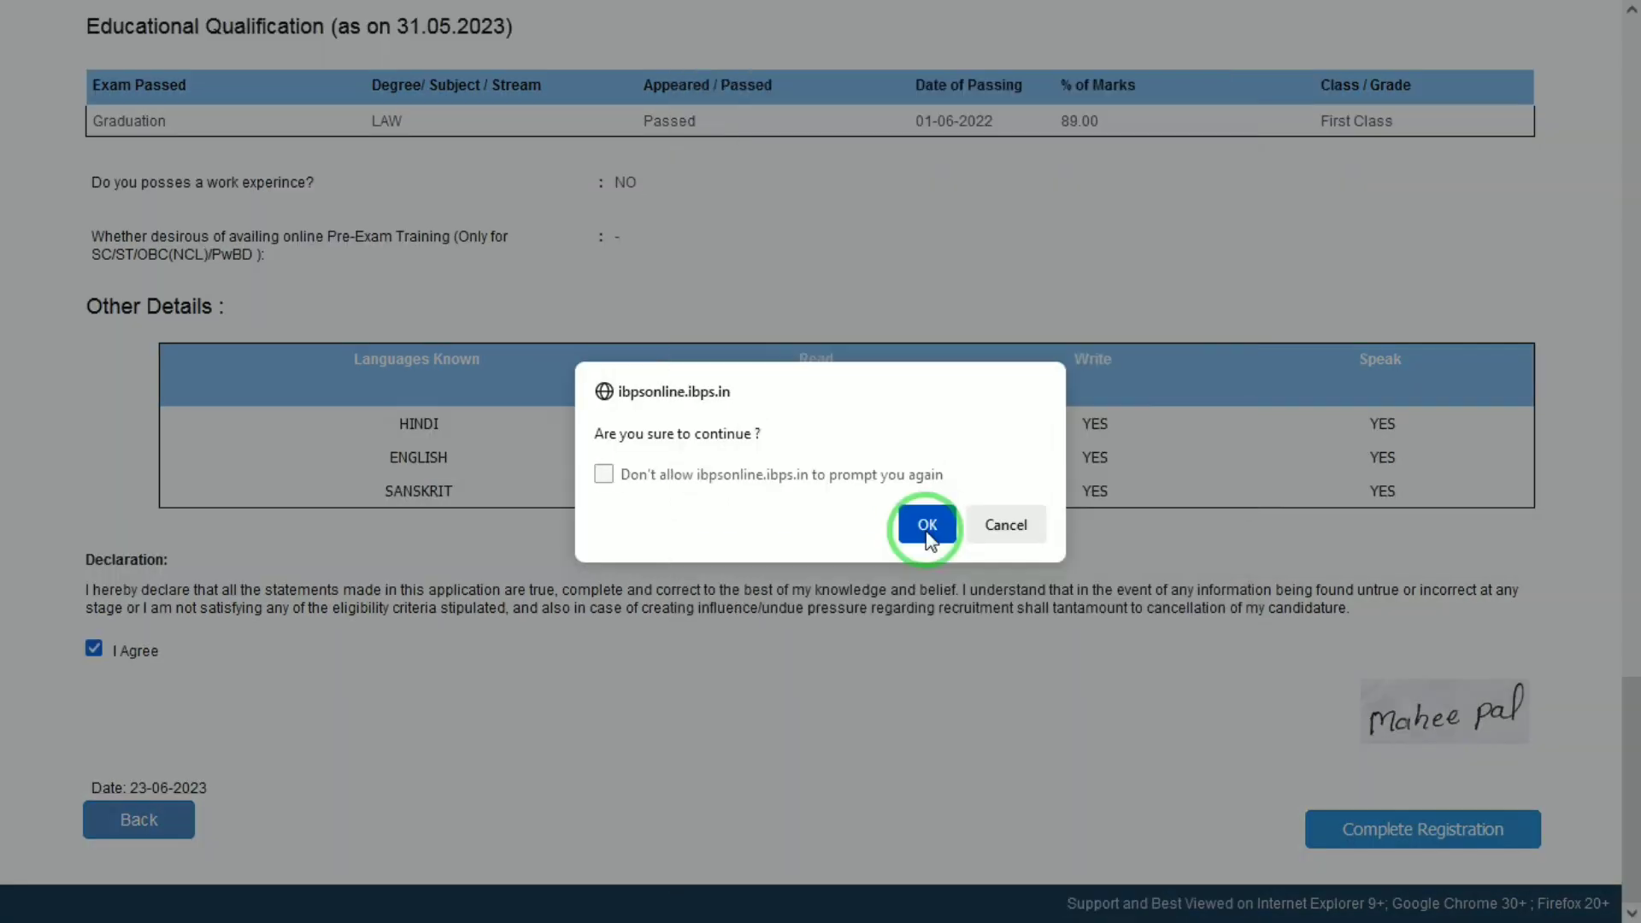
click(927, 527)
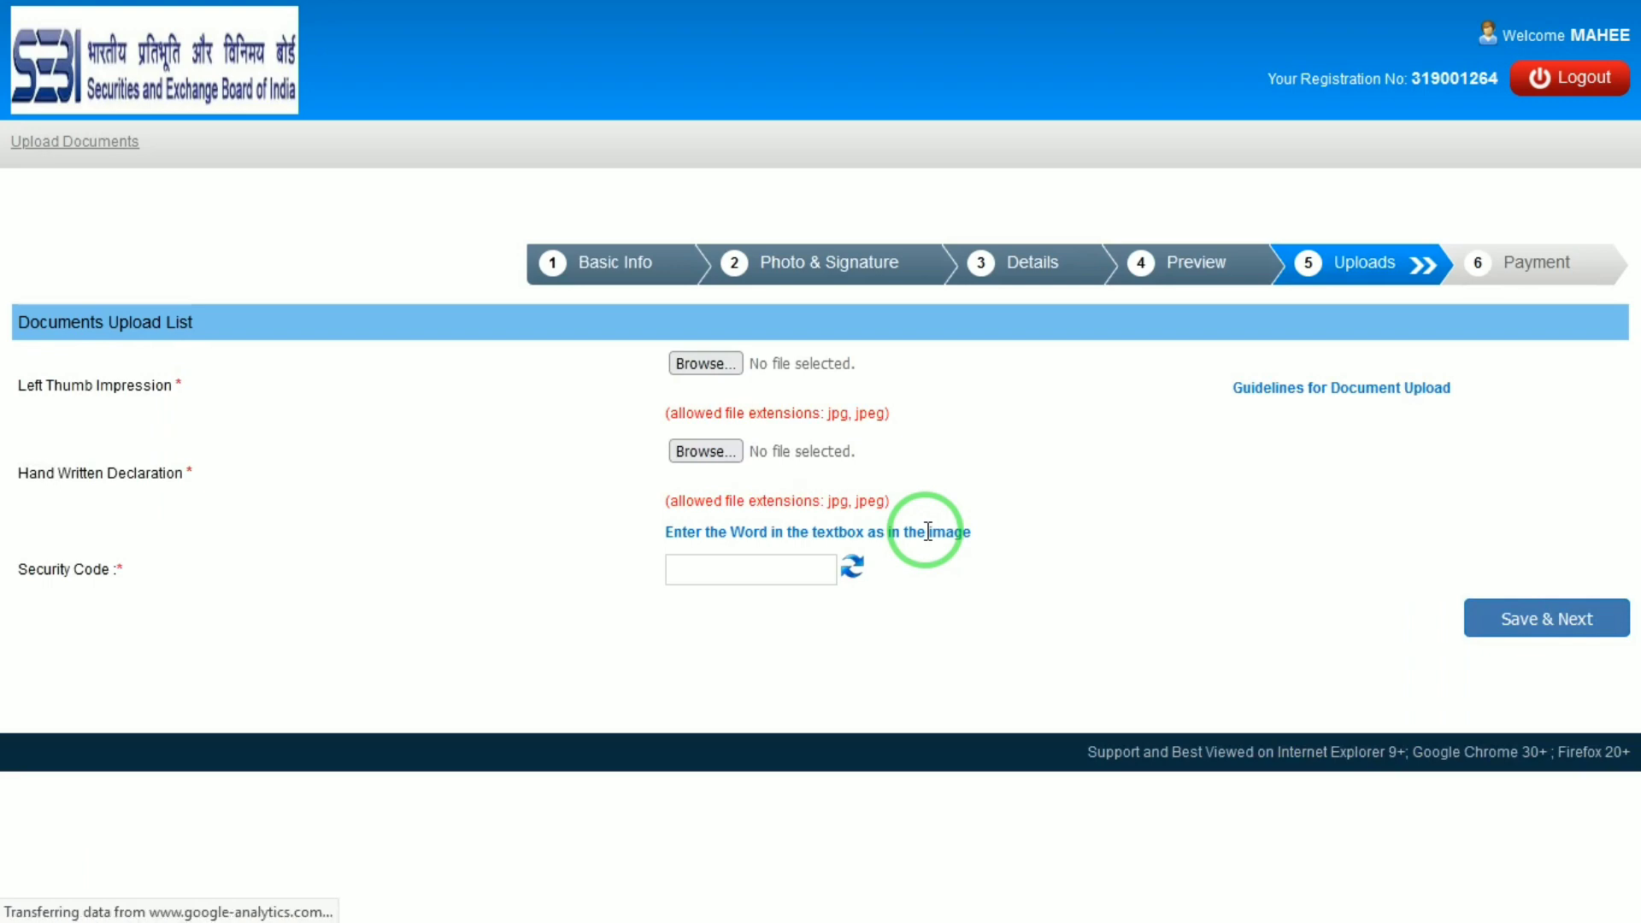
Upload Right_Thumb_Impression.jpg as the Left Thumb Impression document.
click(740, 364)
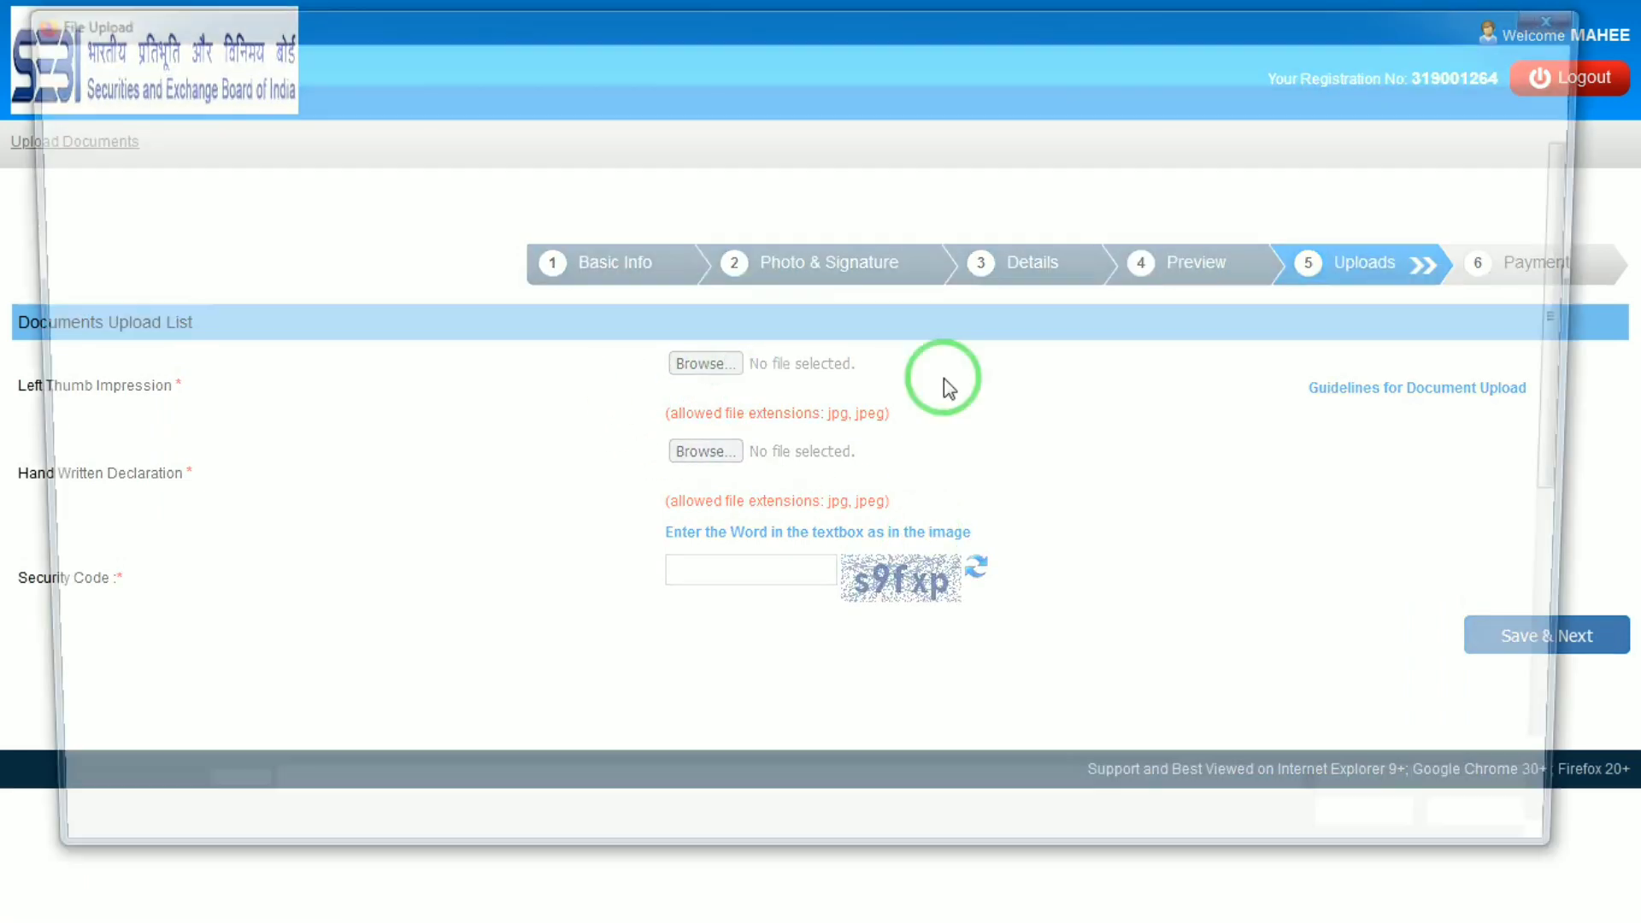
scroll(1579, 556, down, 3)
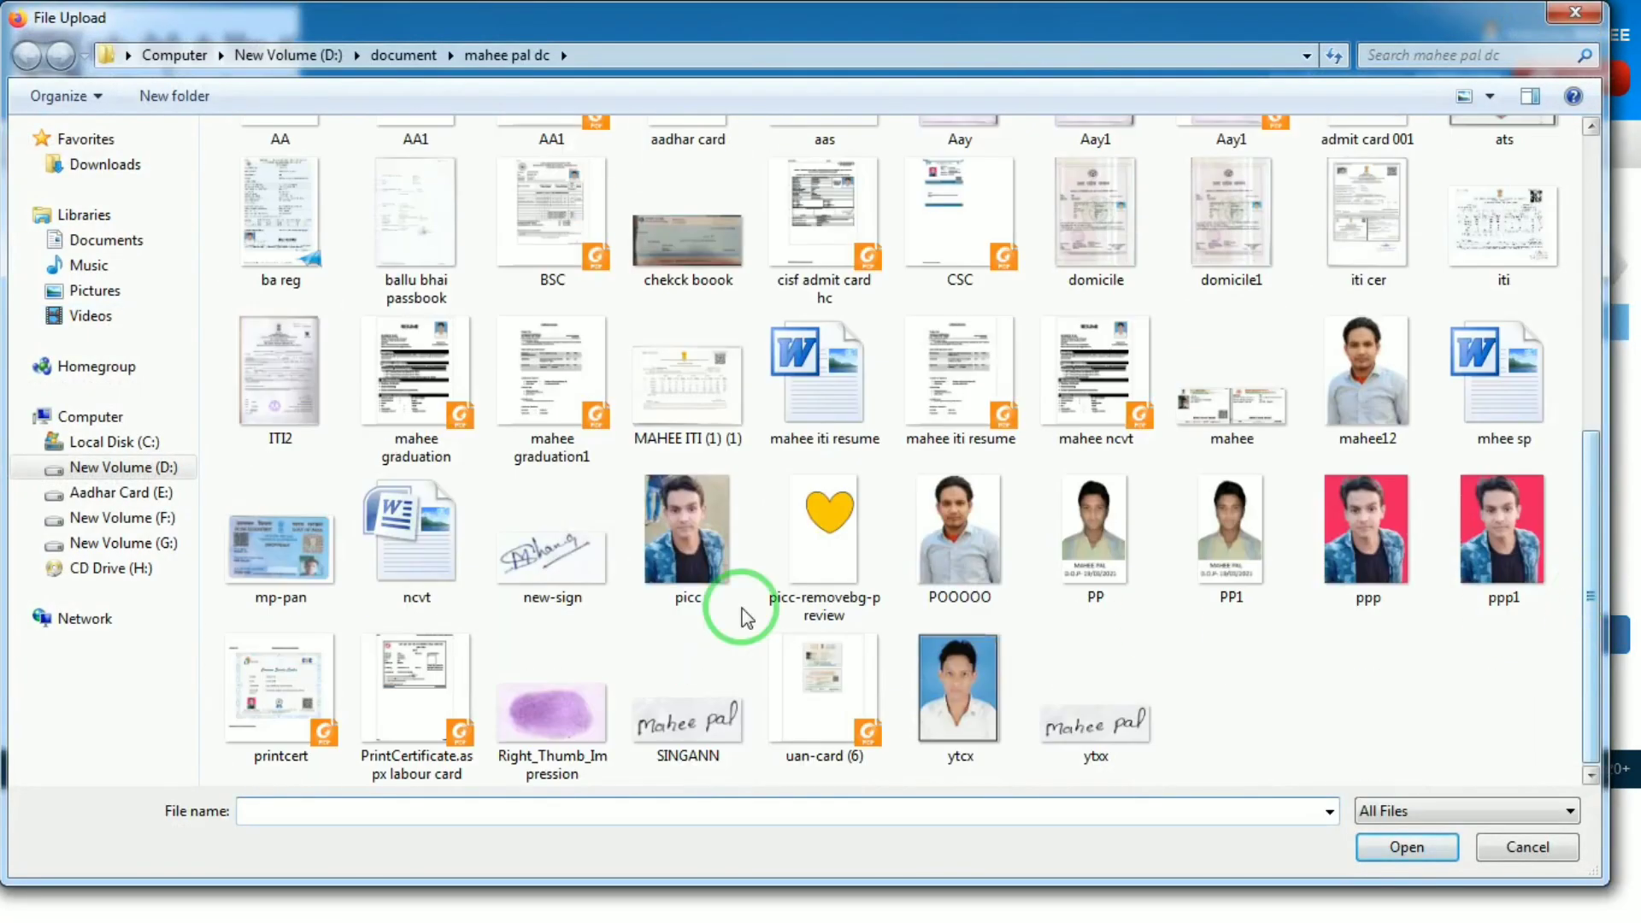
click(538, 674)
double_click(495, 740)
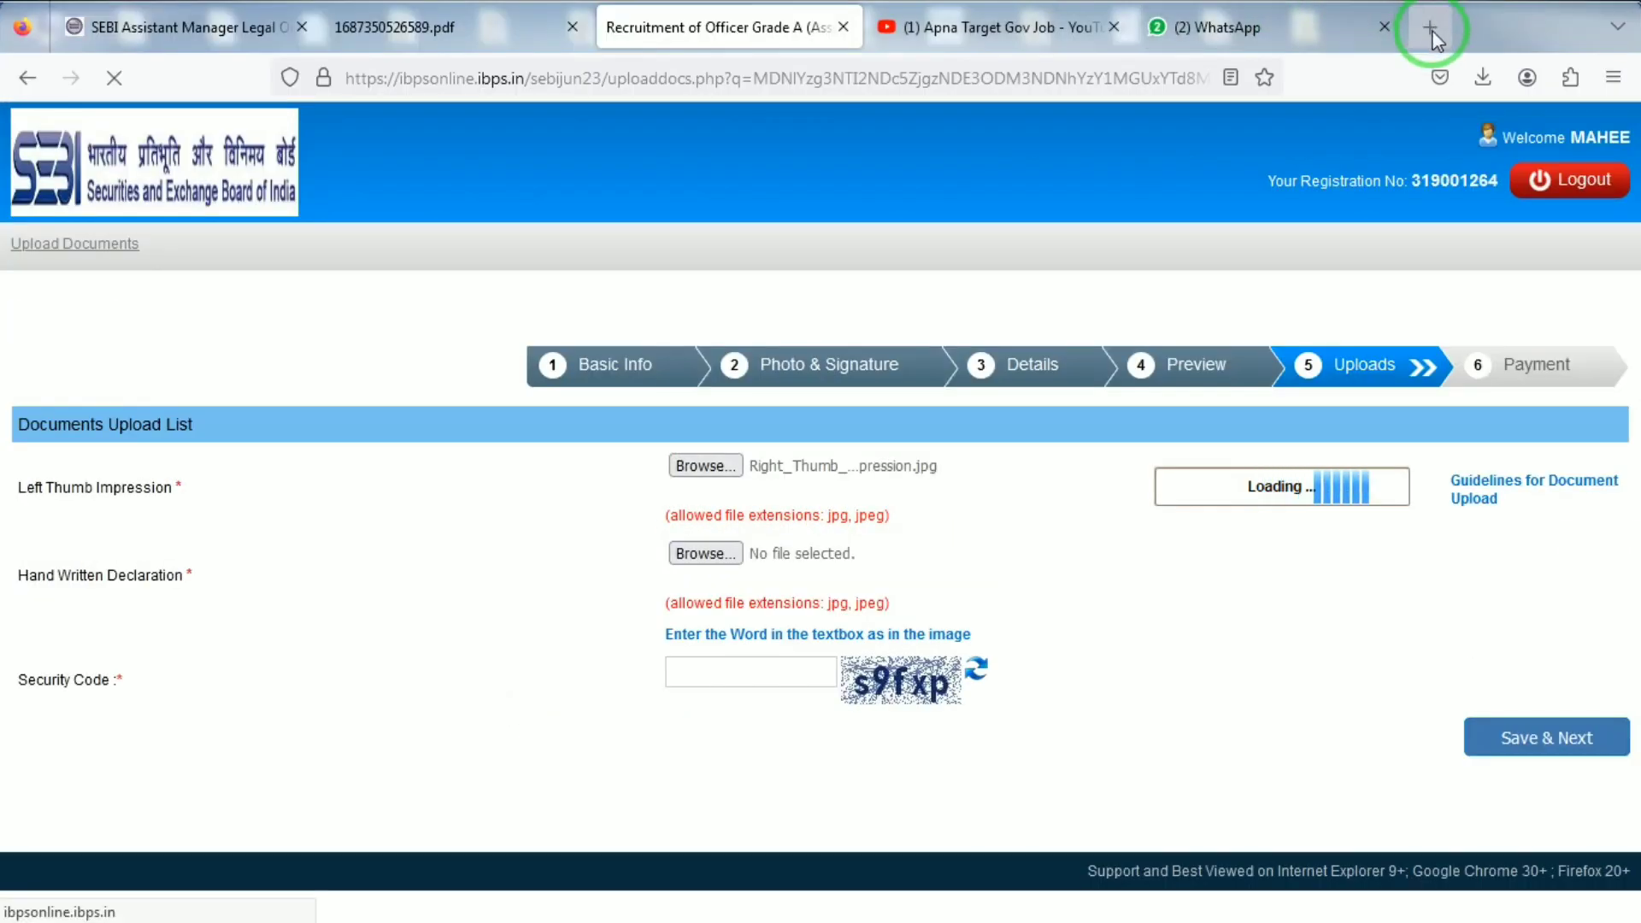
Google 'ibps hand written declaration' in a new Firefox tab.
click(1430, 28)
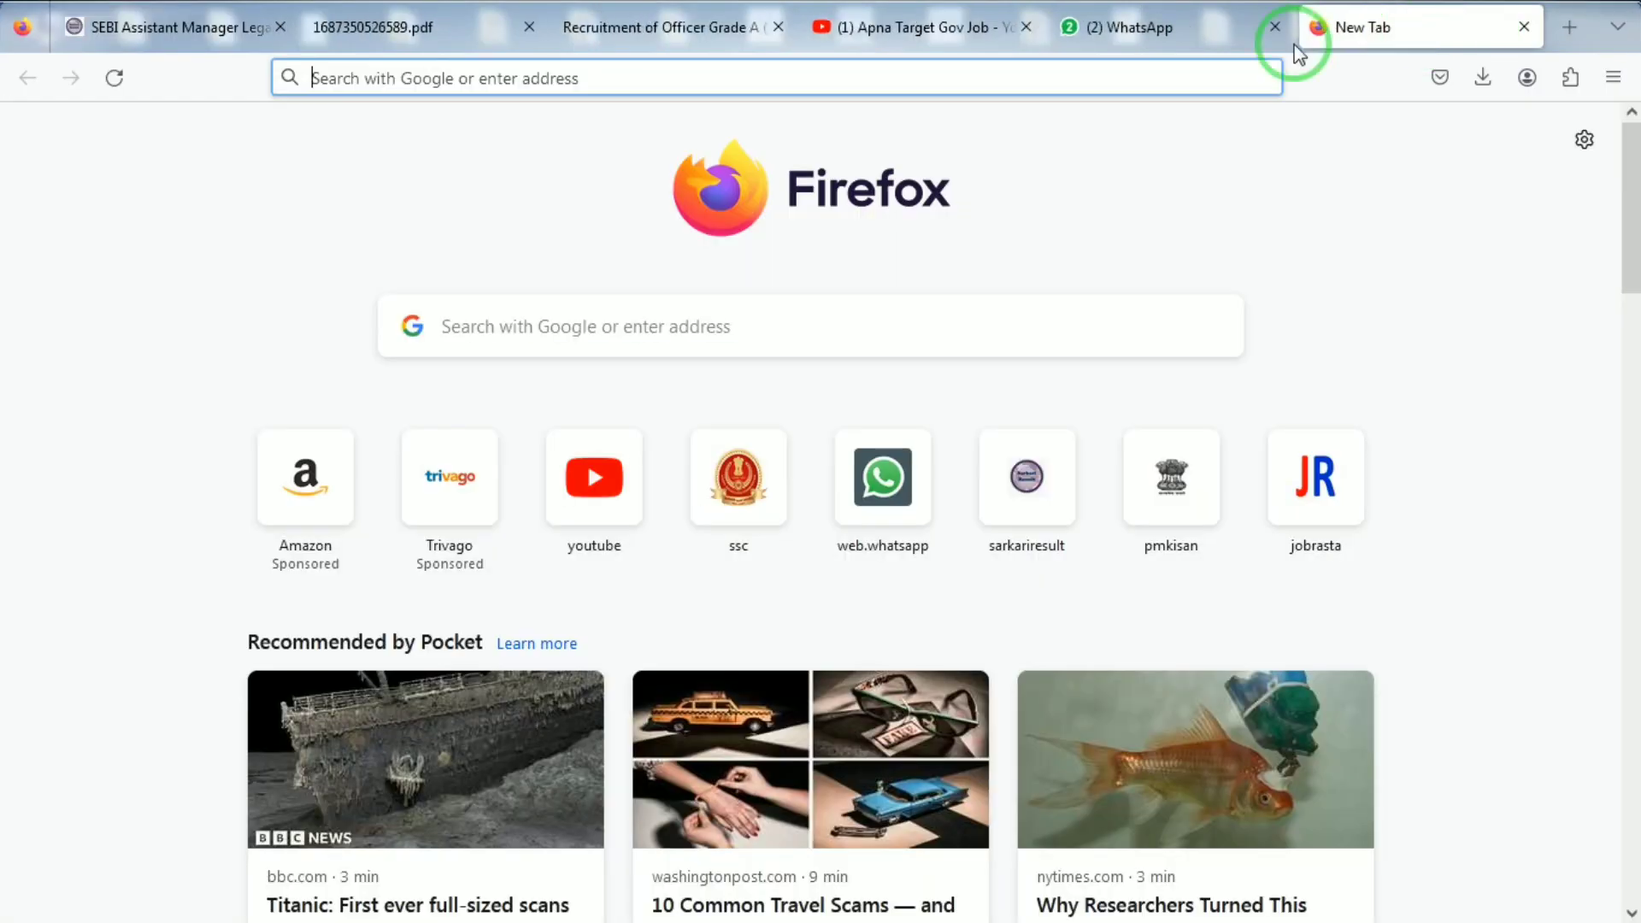
click(856, 76)
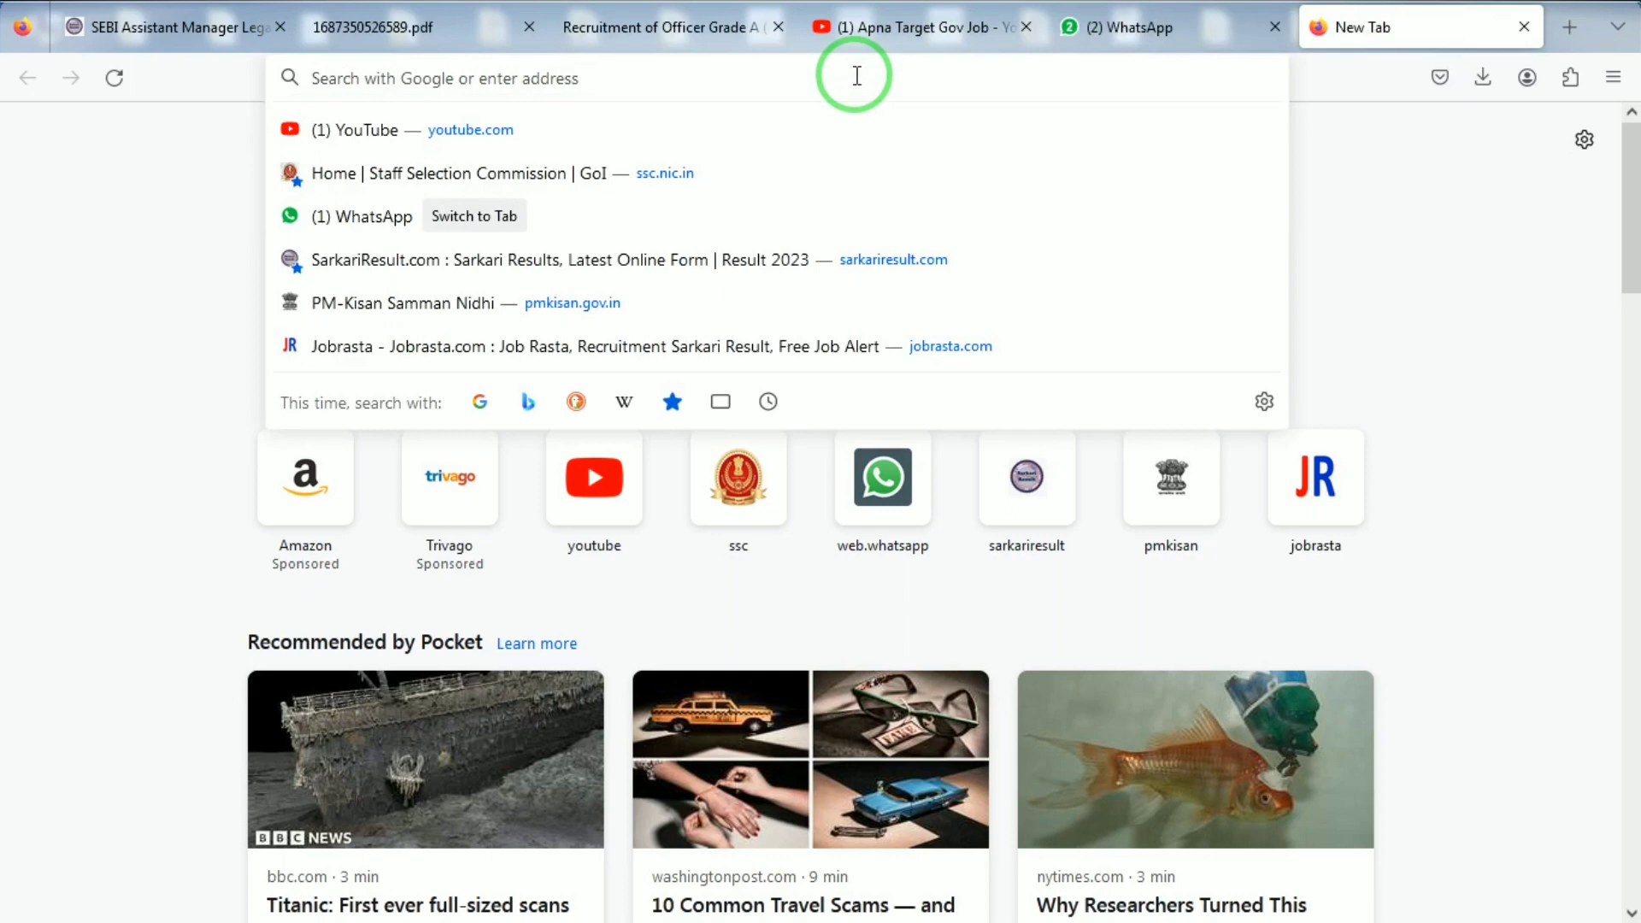
text(I)
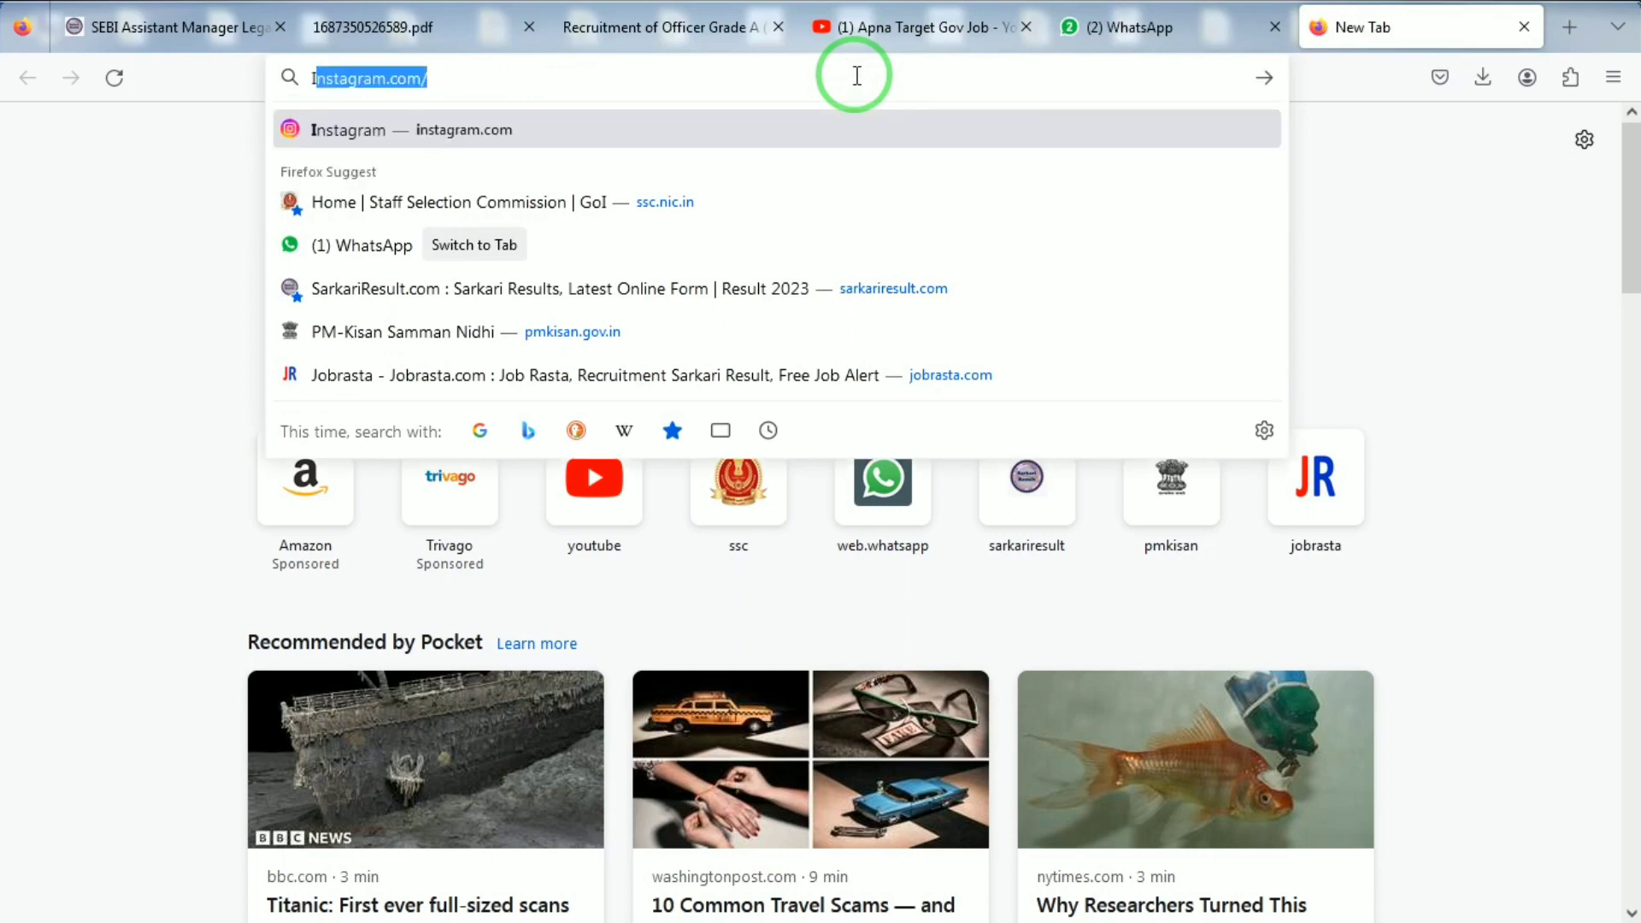
text(BPS HA)
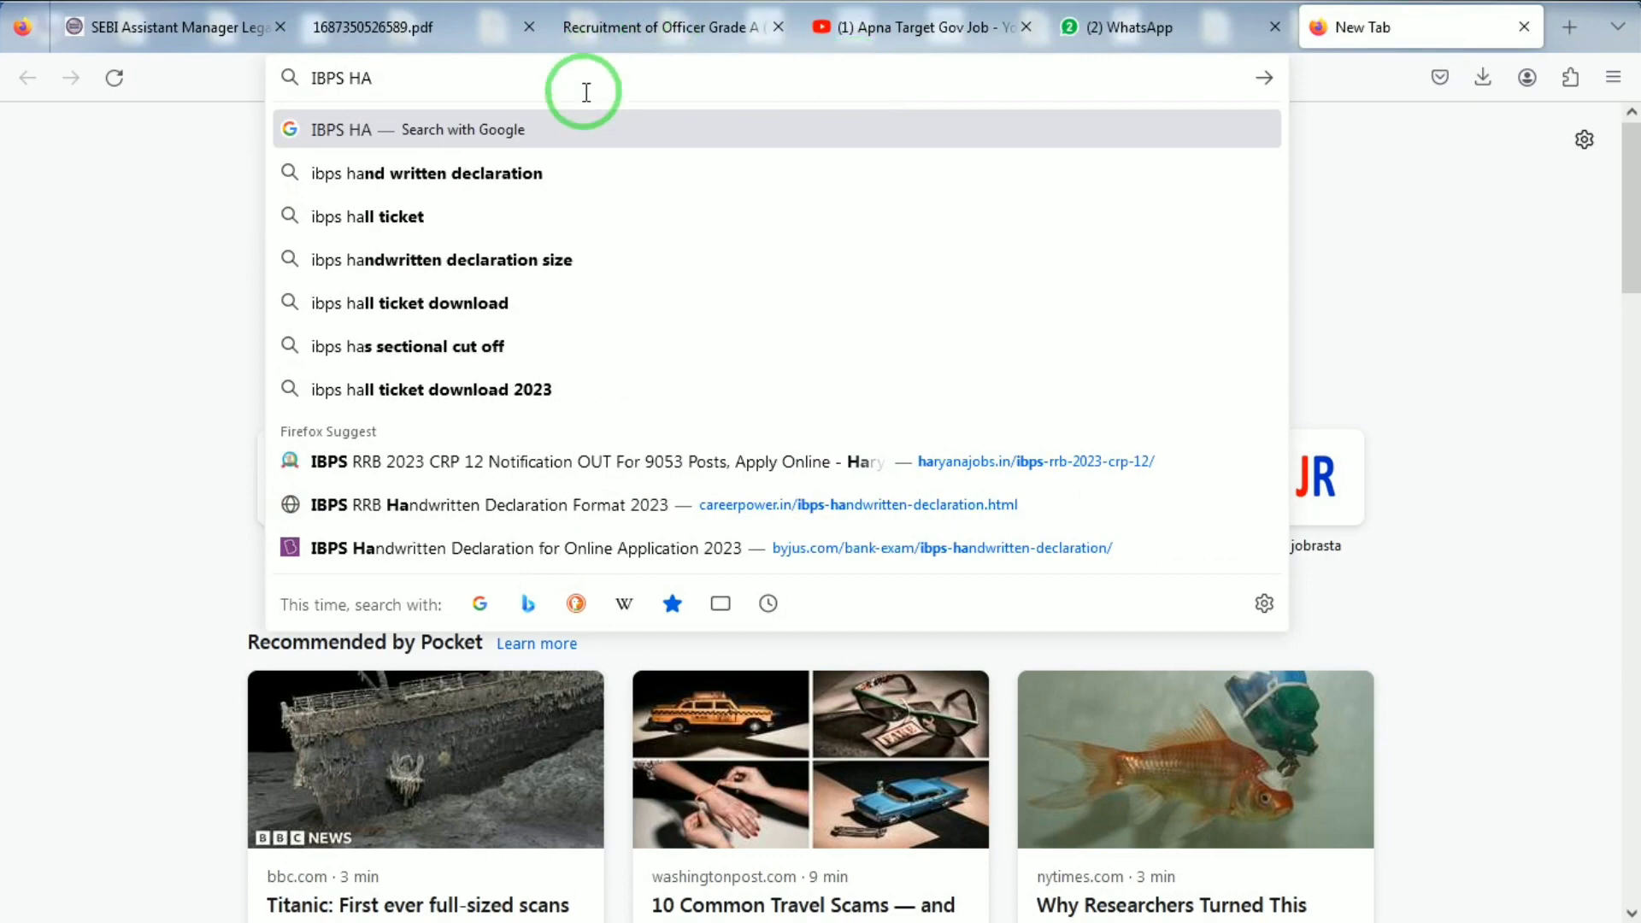
click(558, 170)
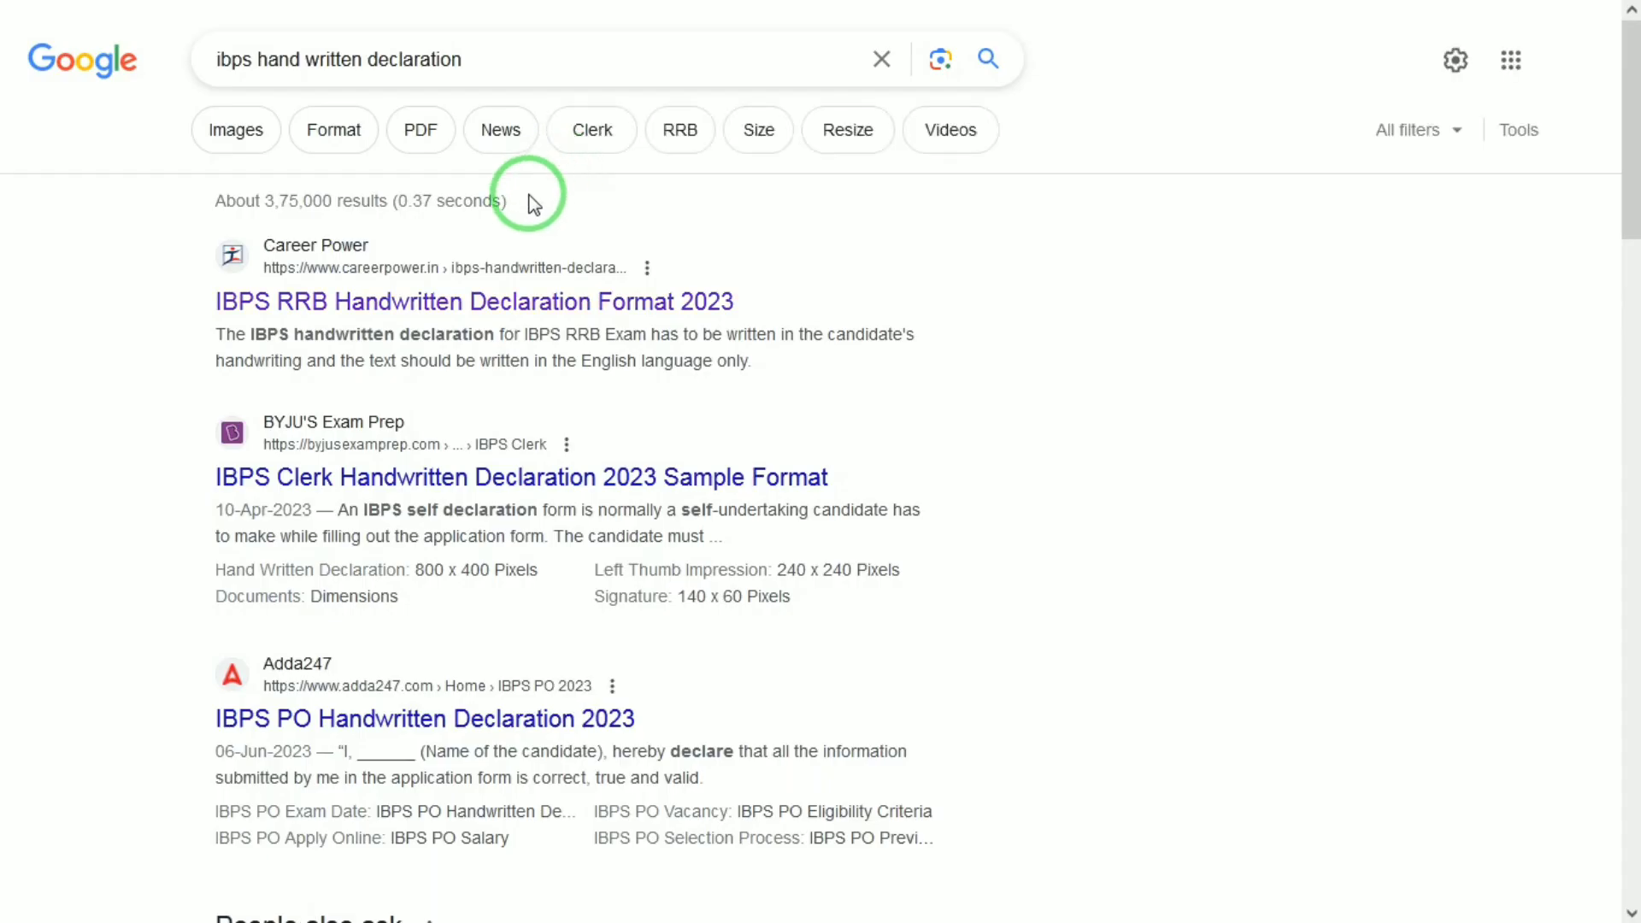
Open the Adda247 handwritten declaration article and select its dates table and declaration paragraph.
click(382, 716)
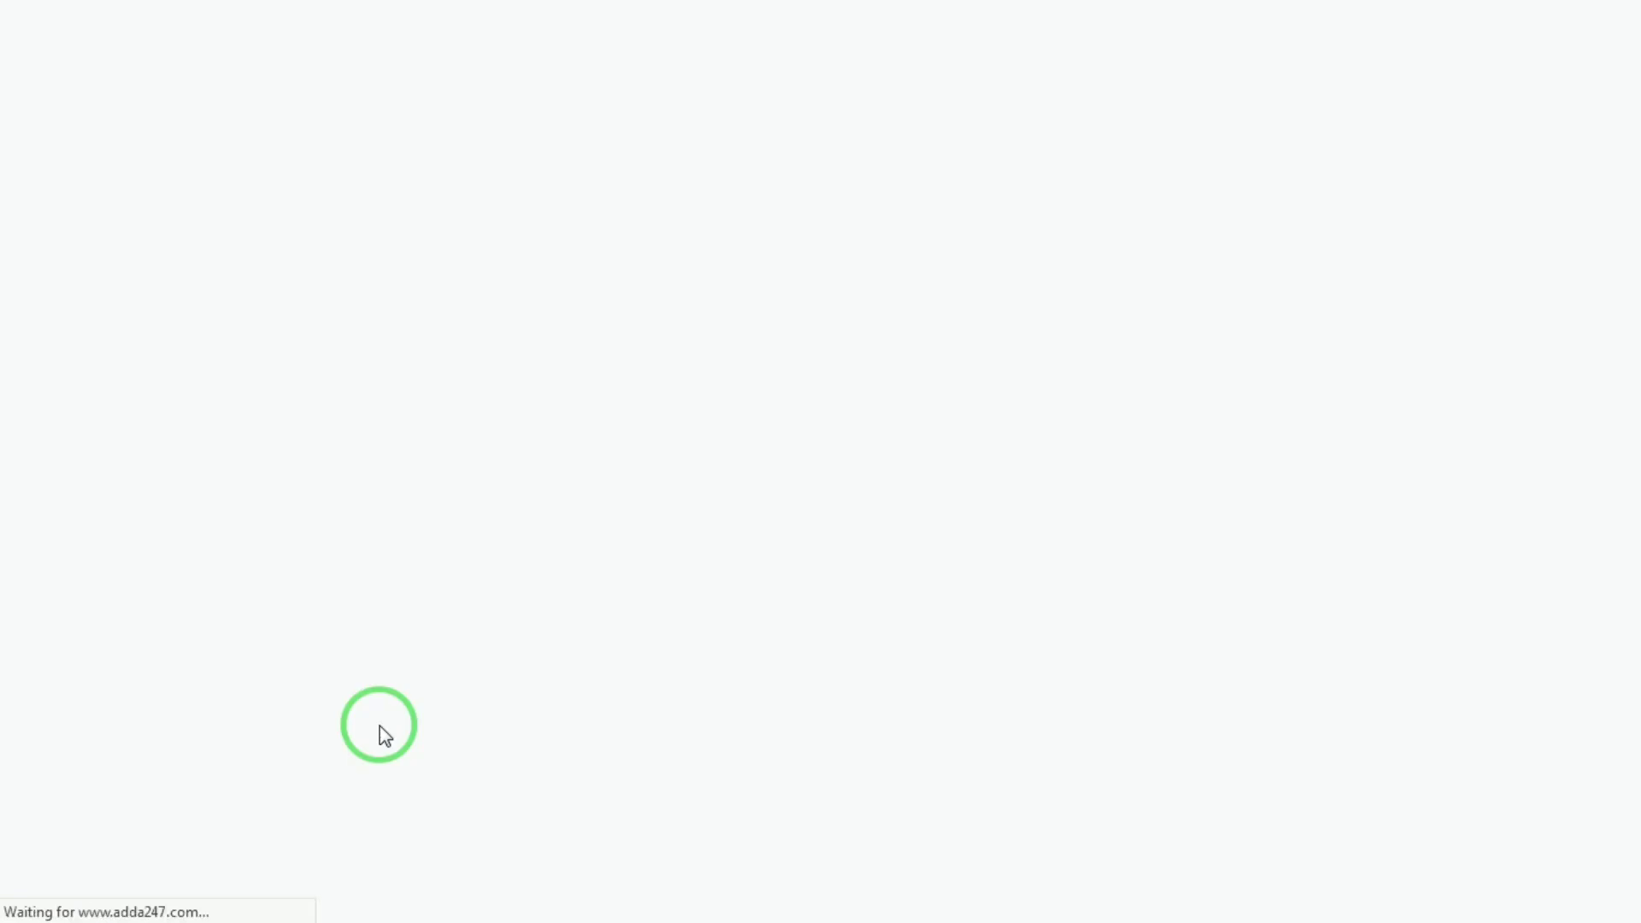
scroll(380, 726, down, 3)
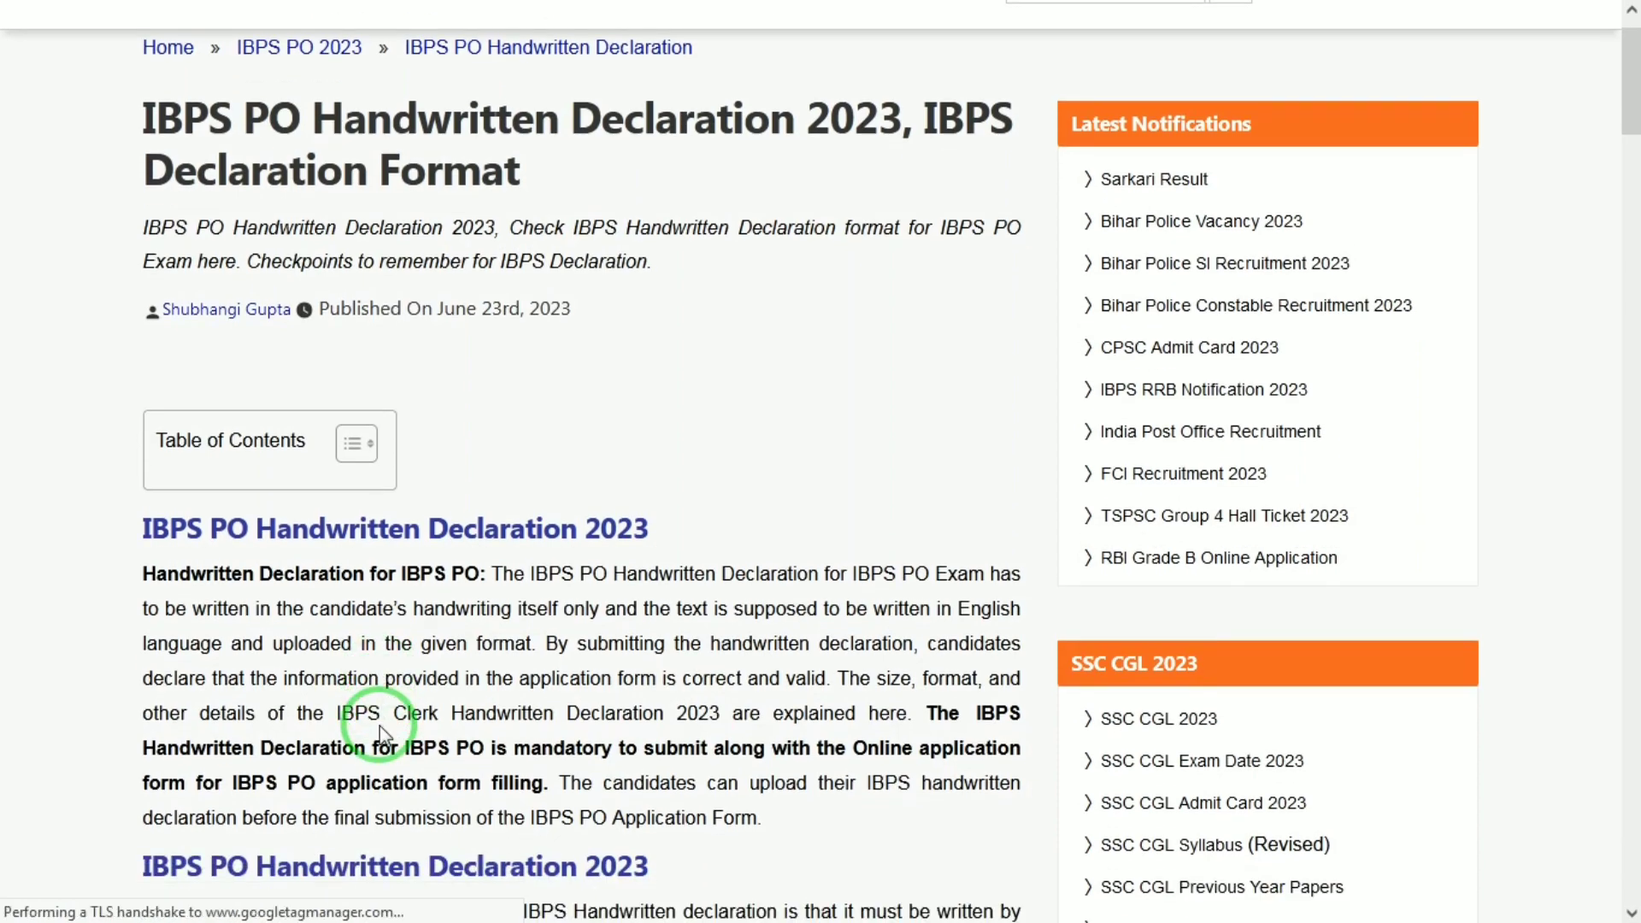
scroll(379, 725, down, 3)
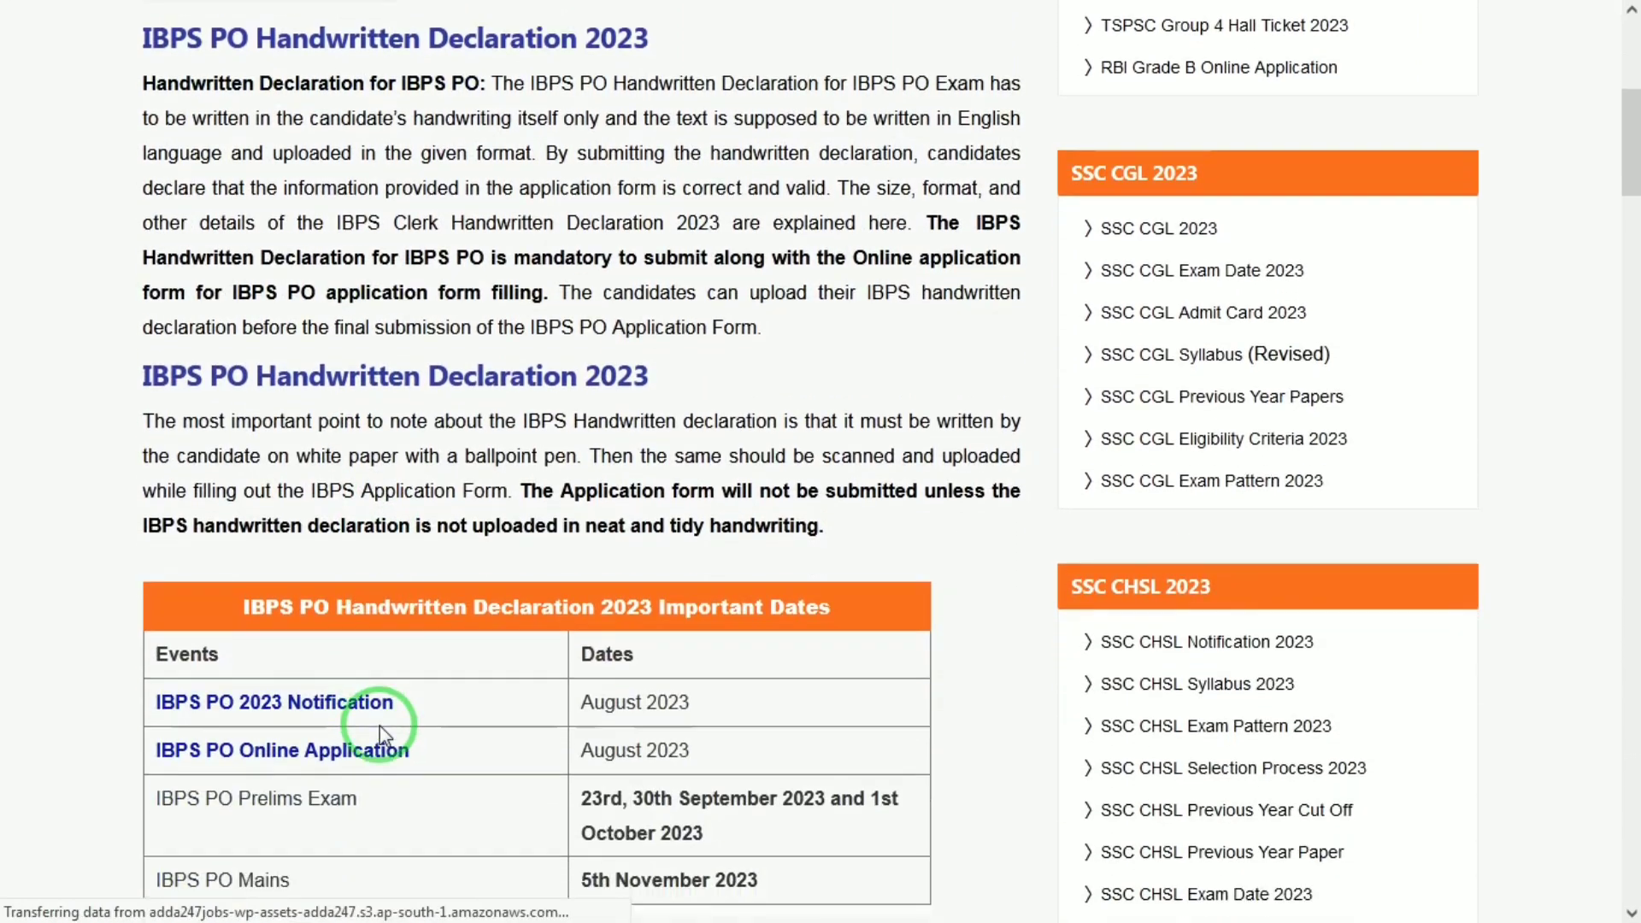
scroll(379, 726, down, 5)
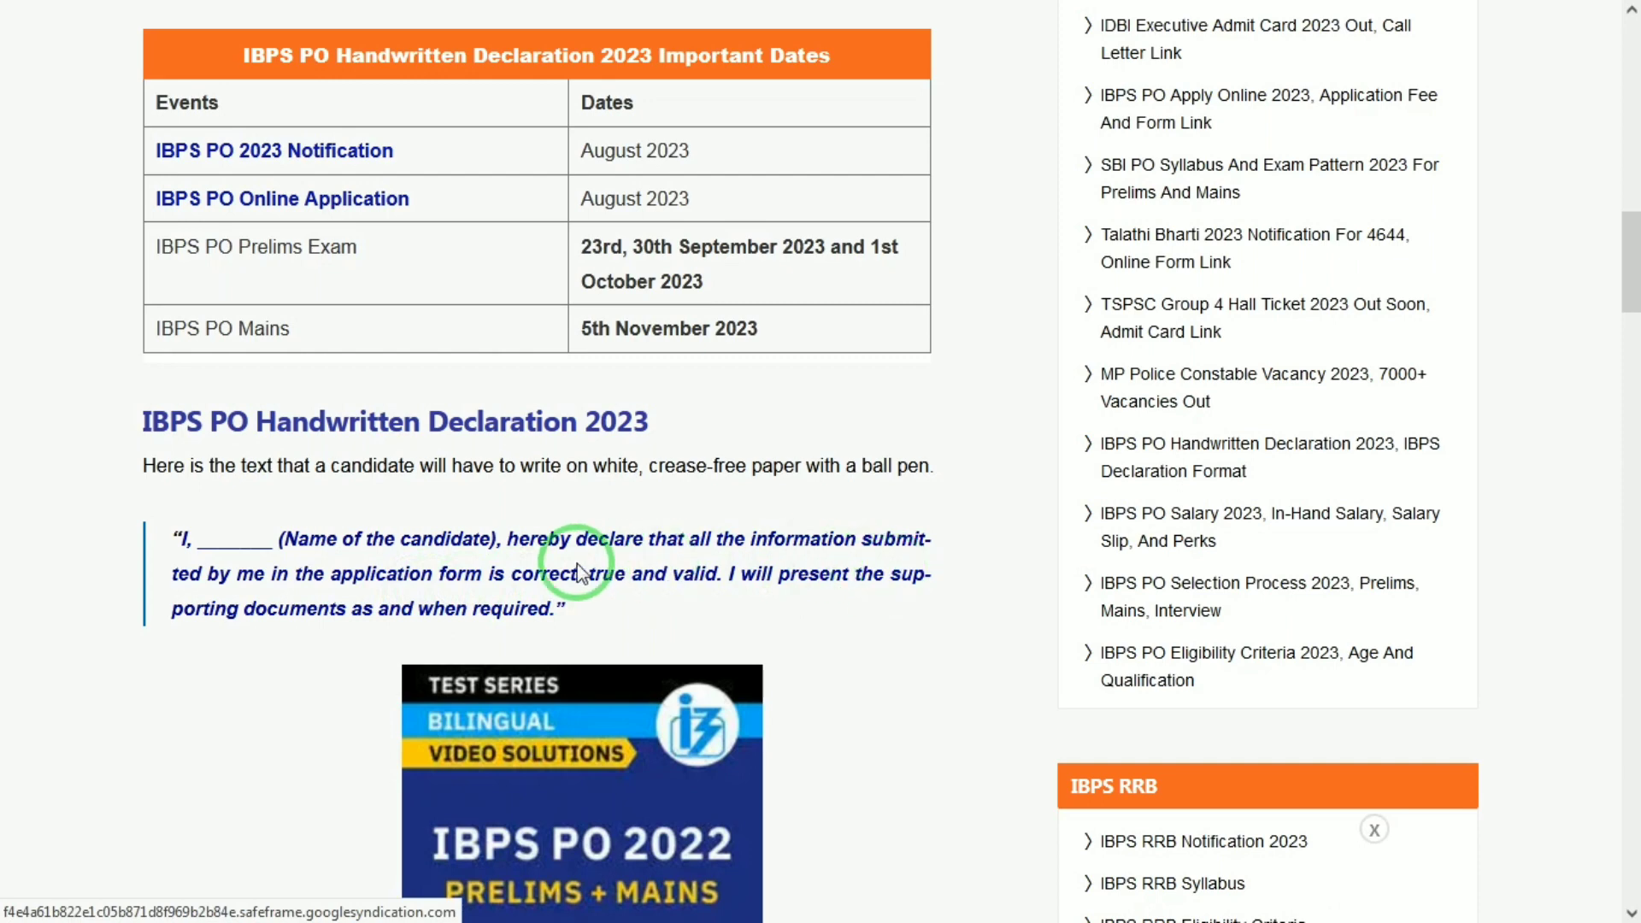
drag(959, 457, 329, 4)
Back in the SEBI application, accept the thumb preview and attach 10th10.jpg as the handwritten declaration.
mouse_move(531, 3)
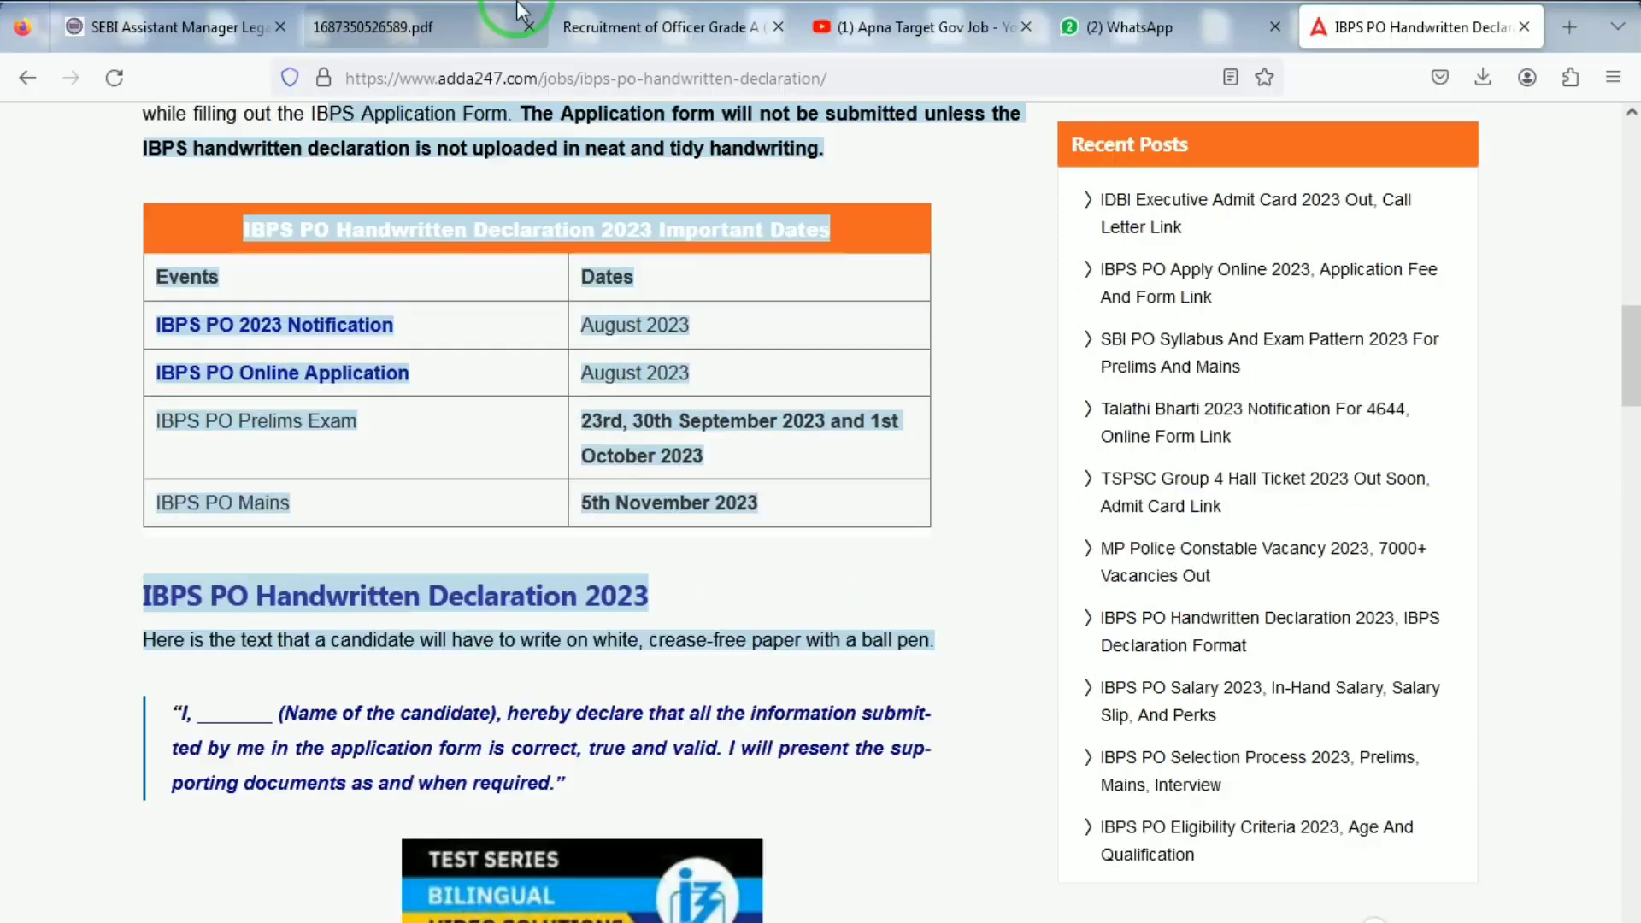
click(586, 13)
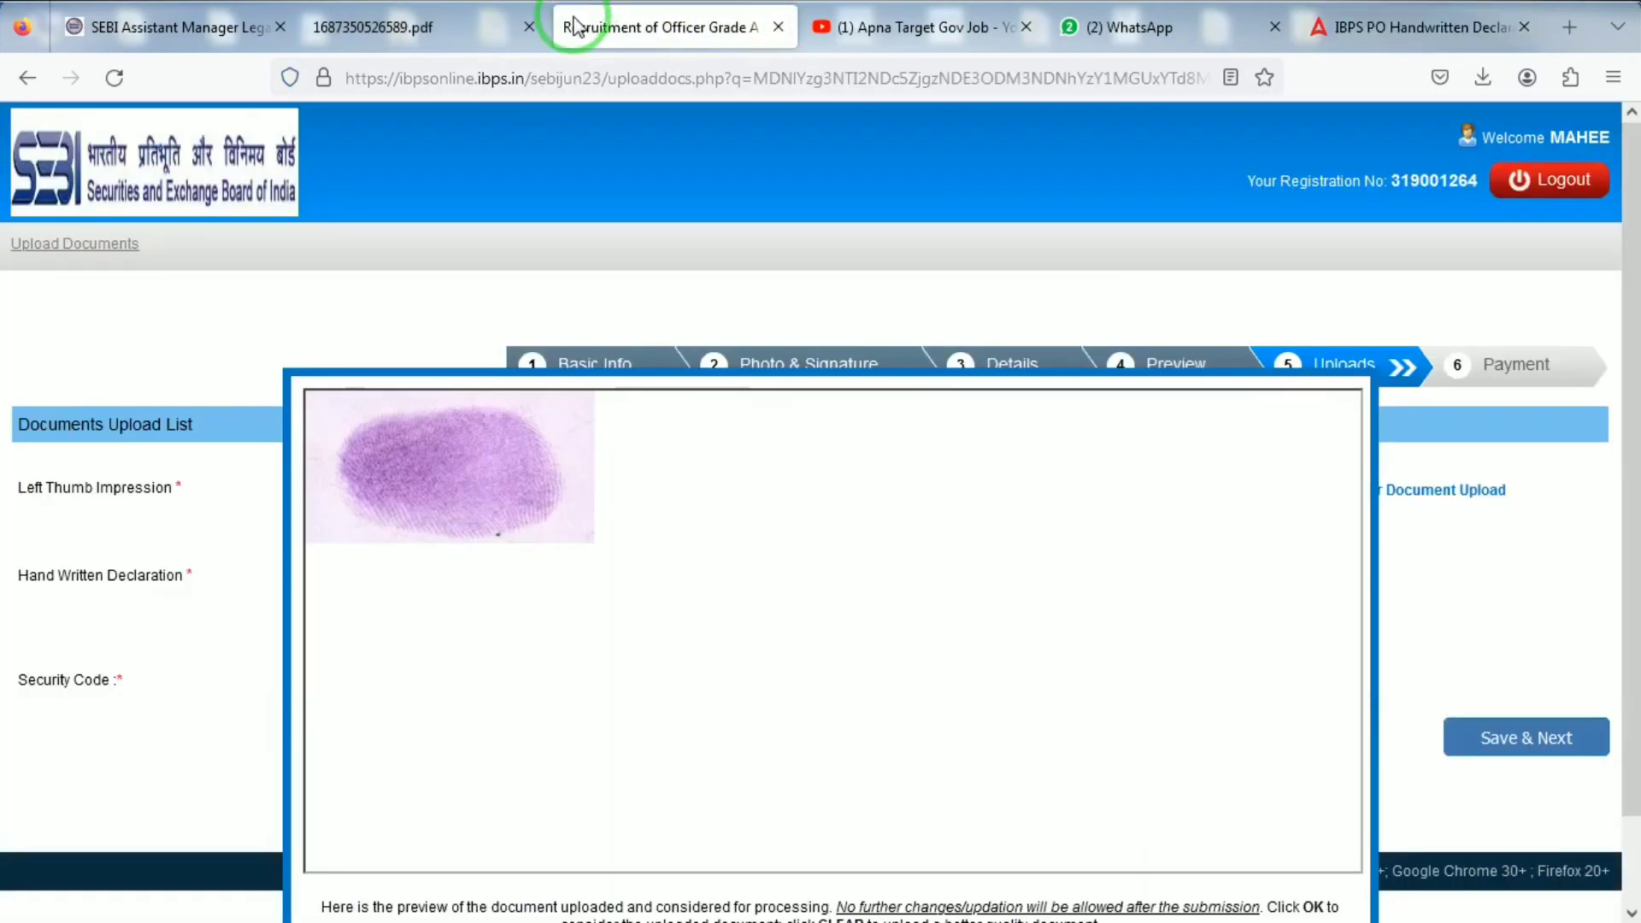
click(771, 854)
click(724, 452)
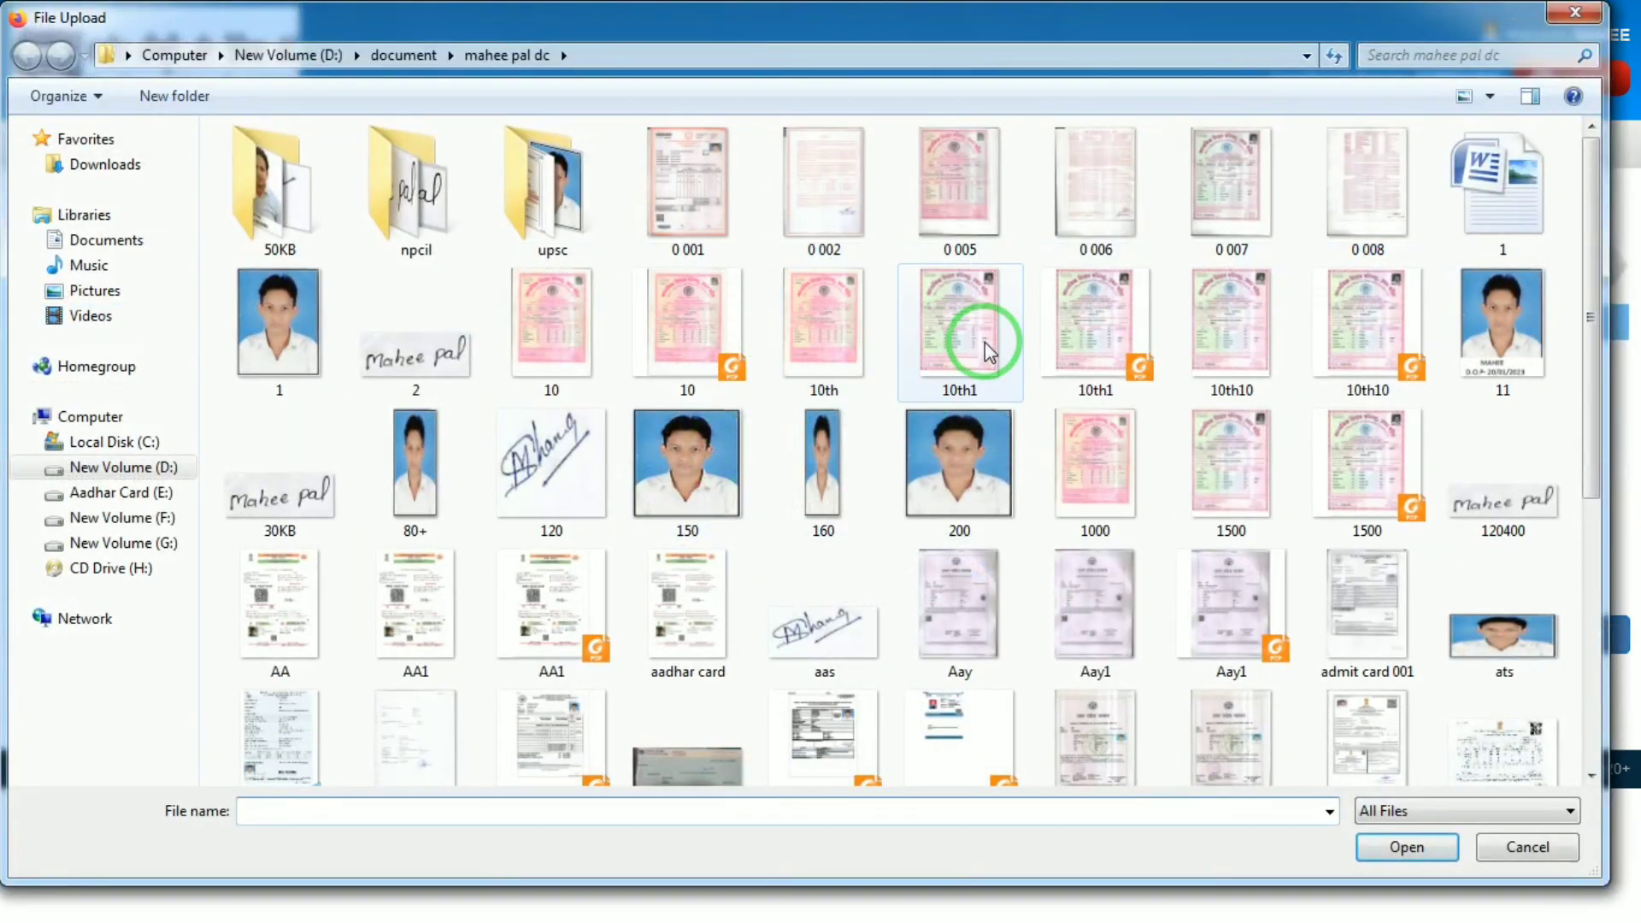
double_click(1196, 350)
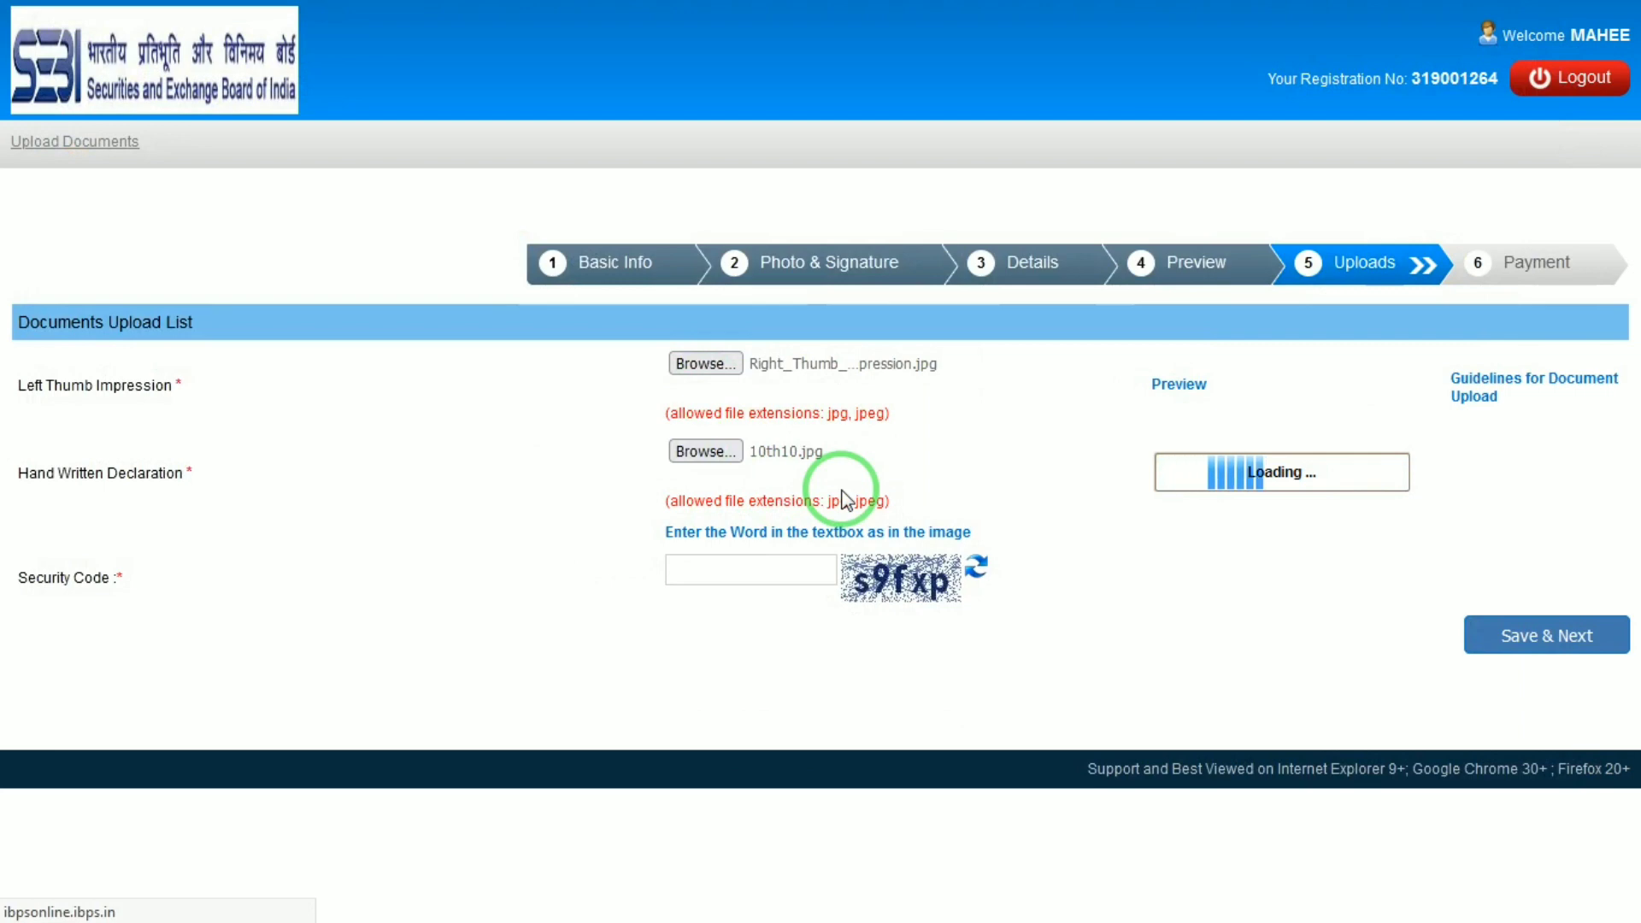
Enter the security code, save the uploads and confirm moving on to the payment step.
click(731, 565)
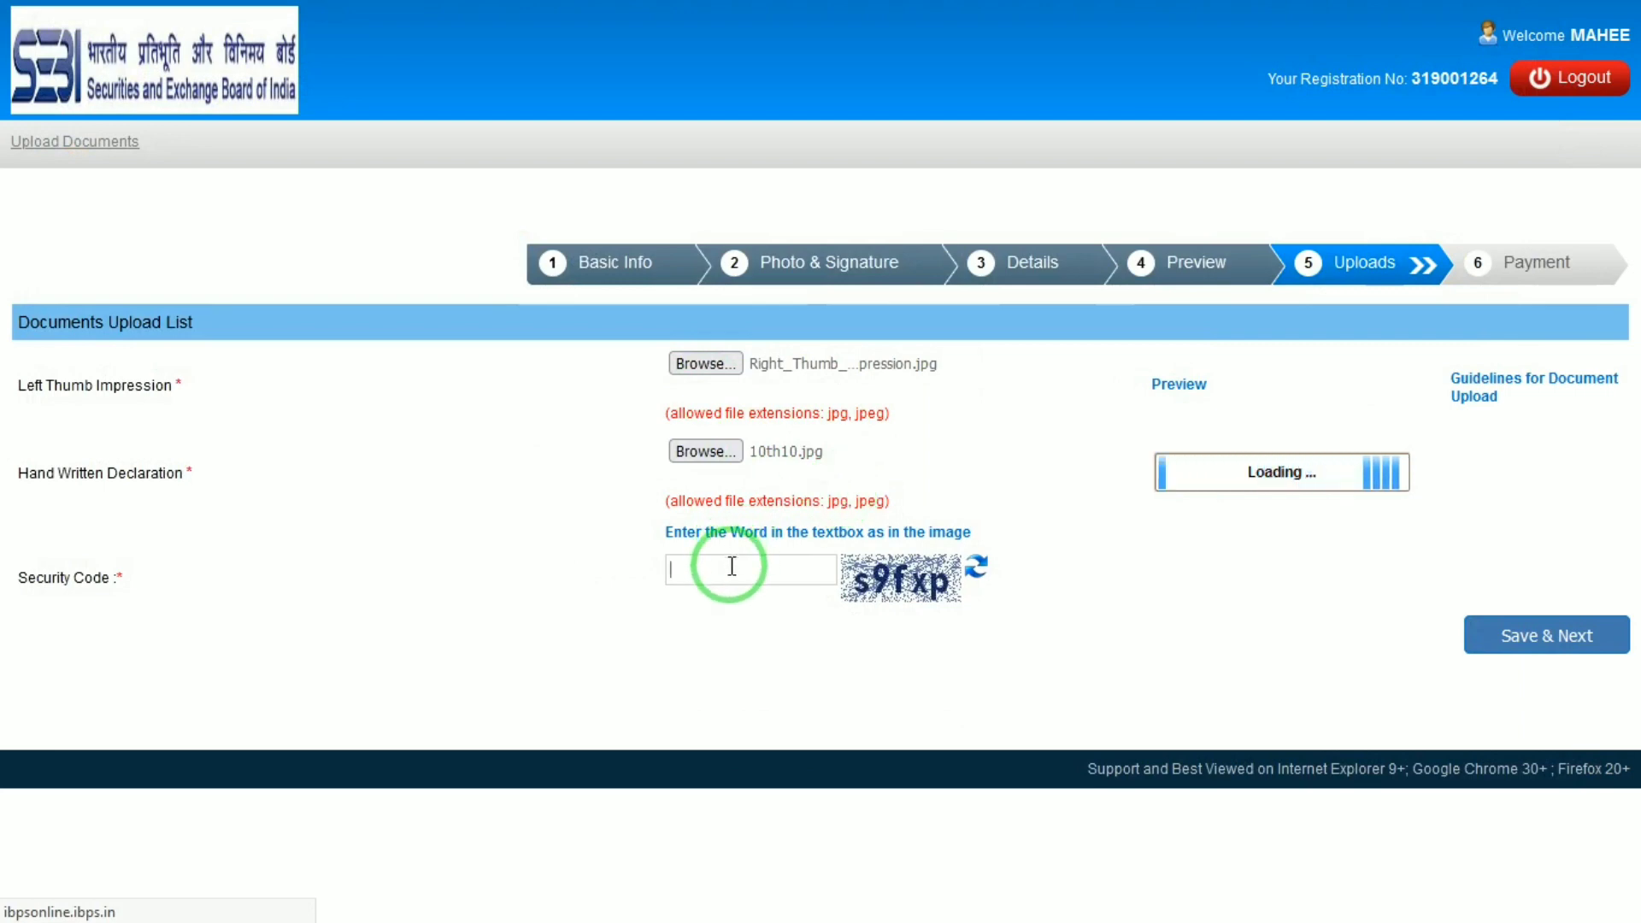
click(873, 578)
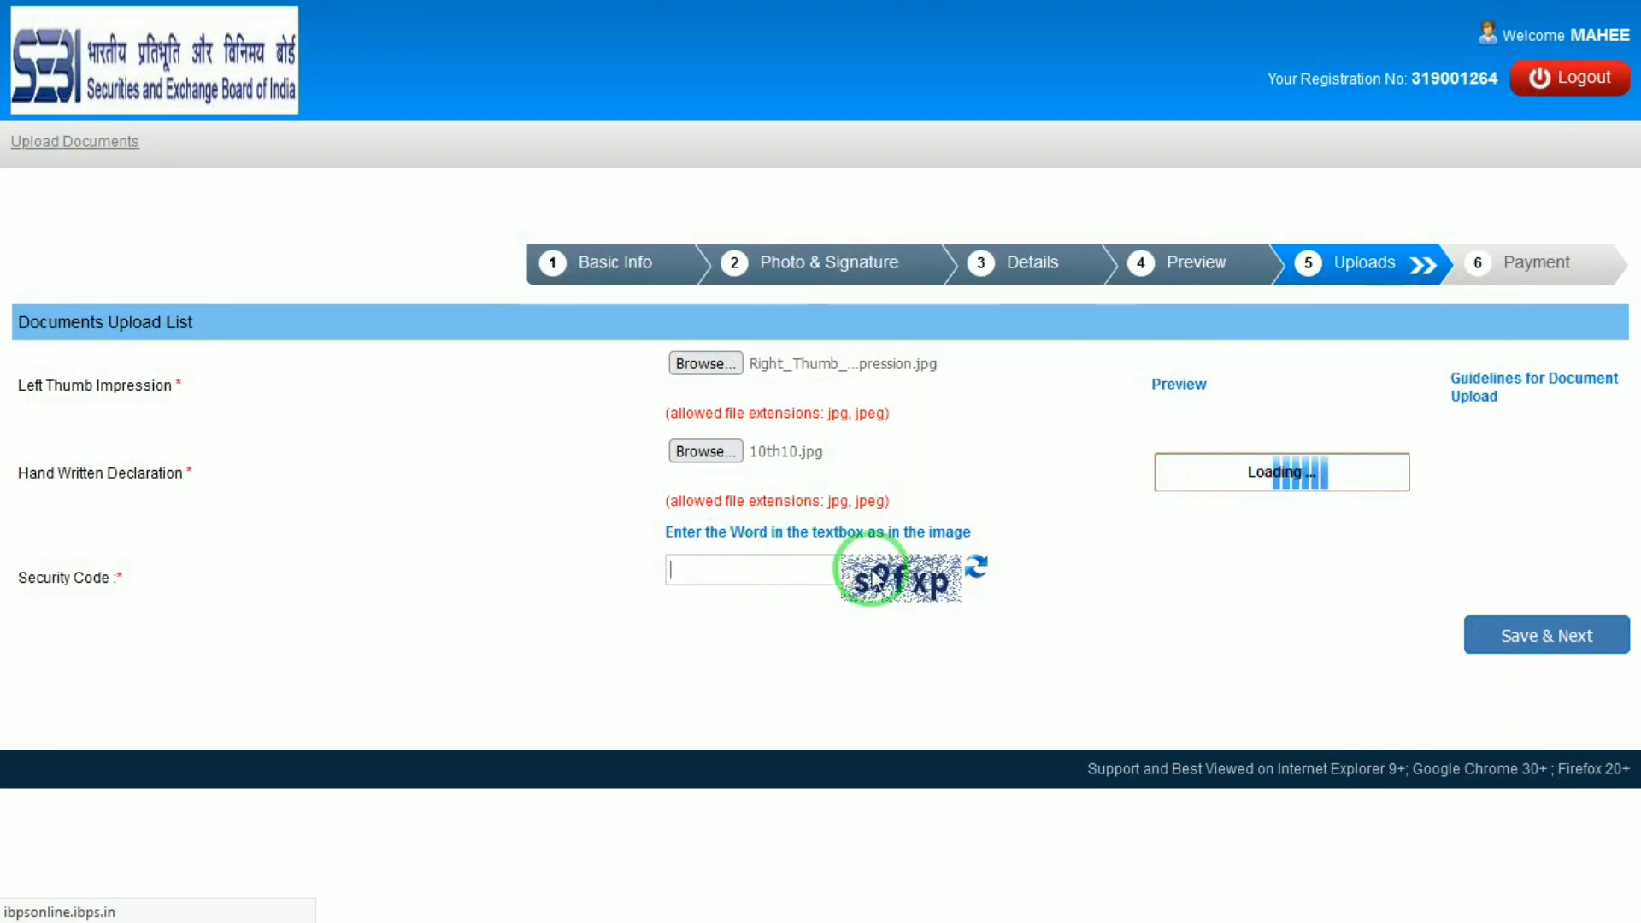
text(s9)
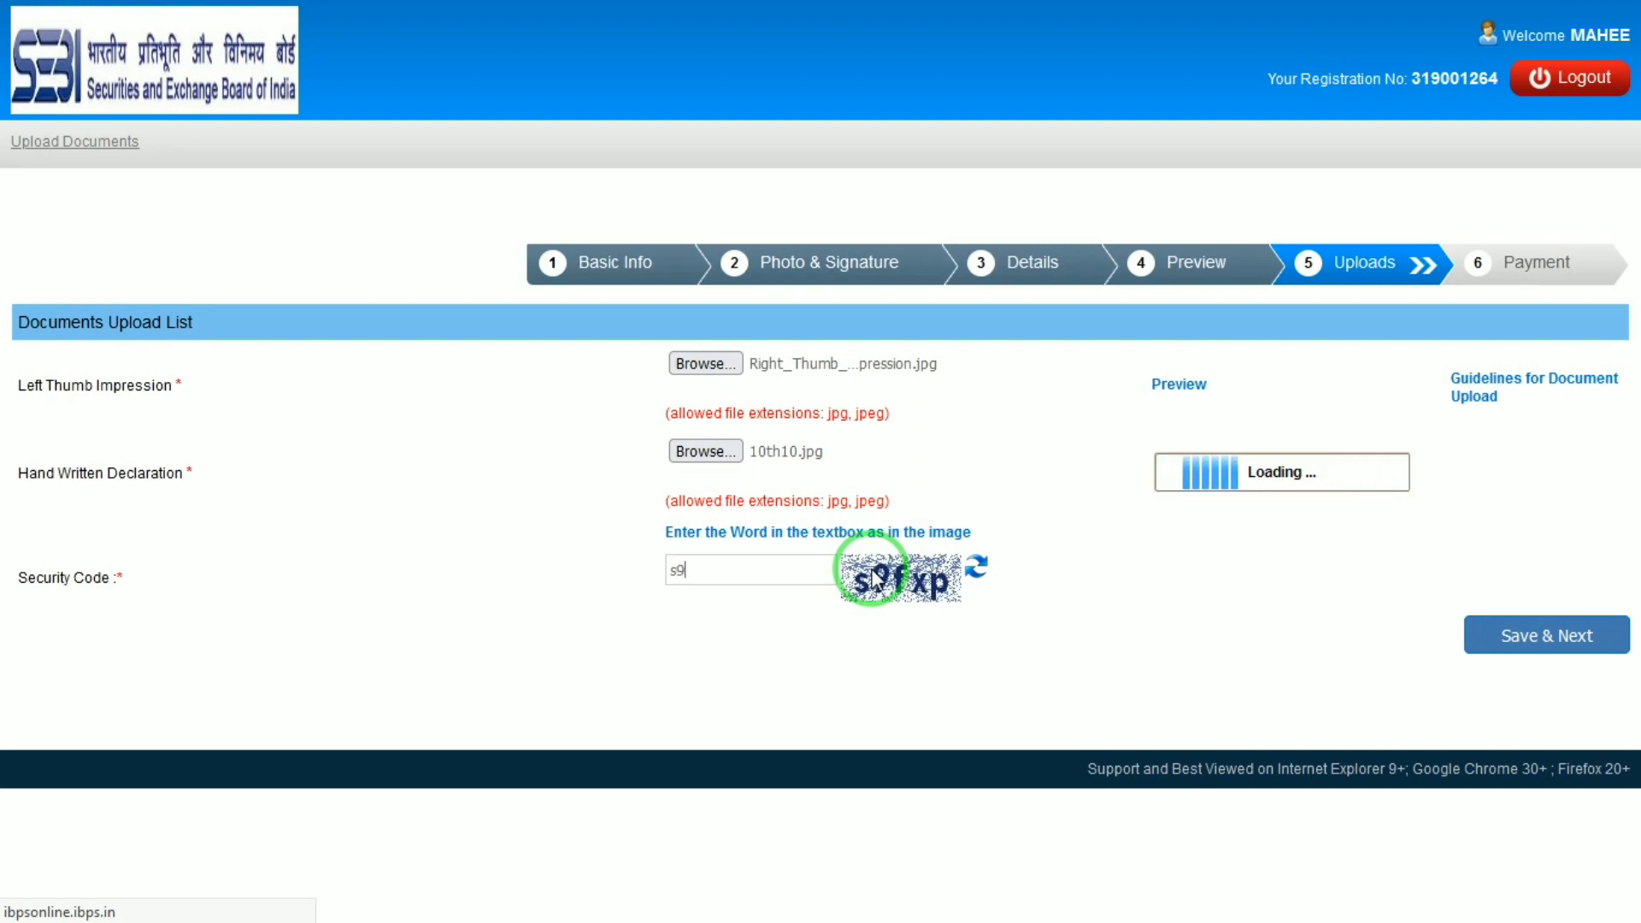
text(fxp)
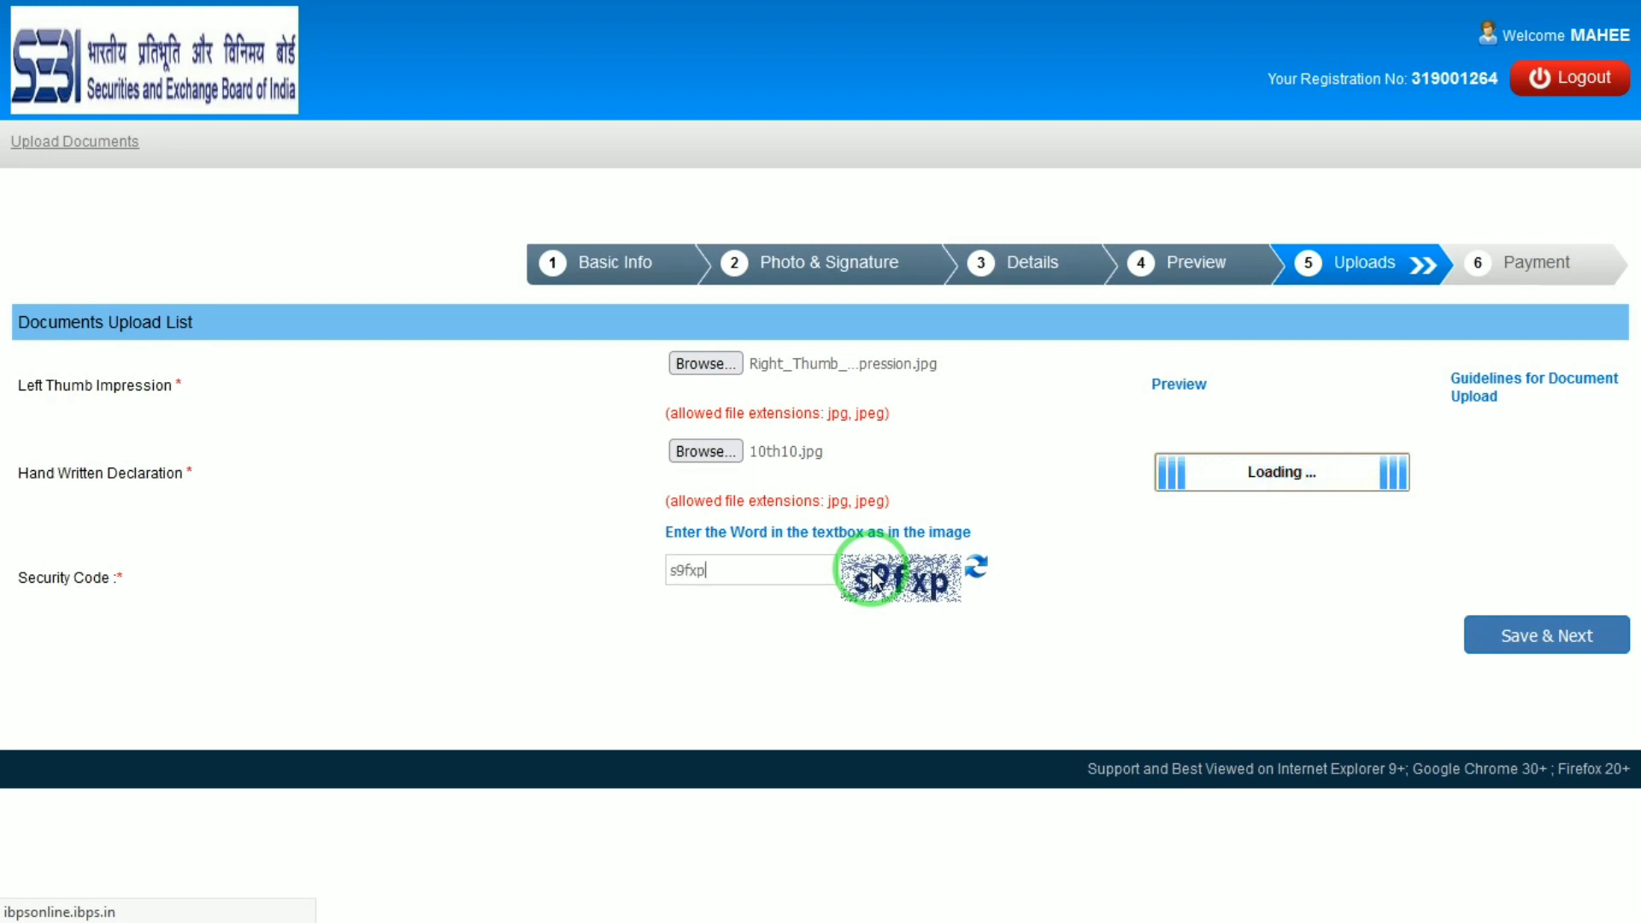
click(1491, 634)
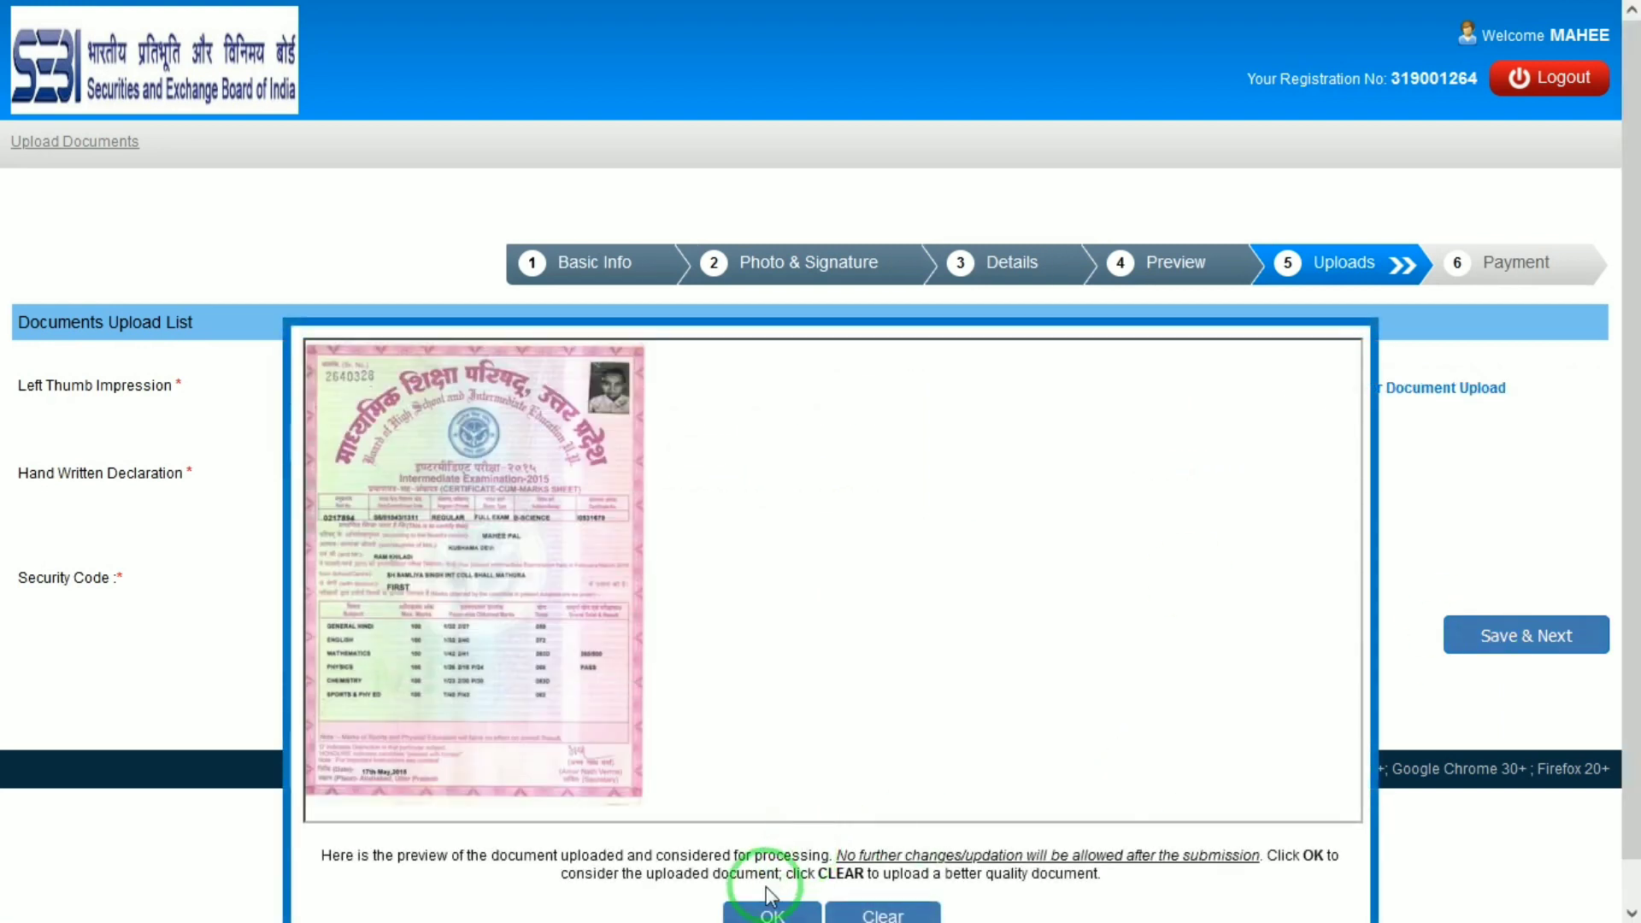
click(769, 916)
click(1527, 643)
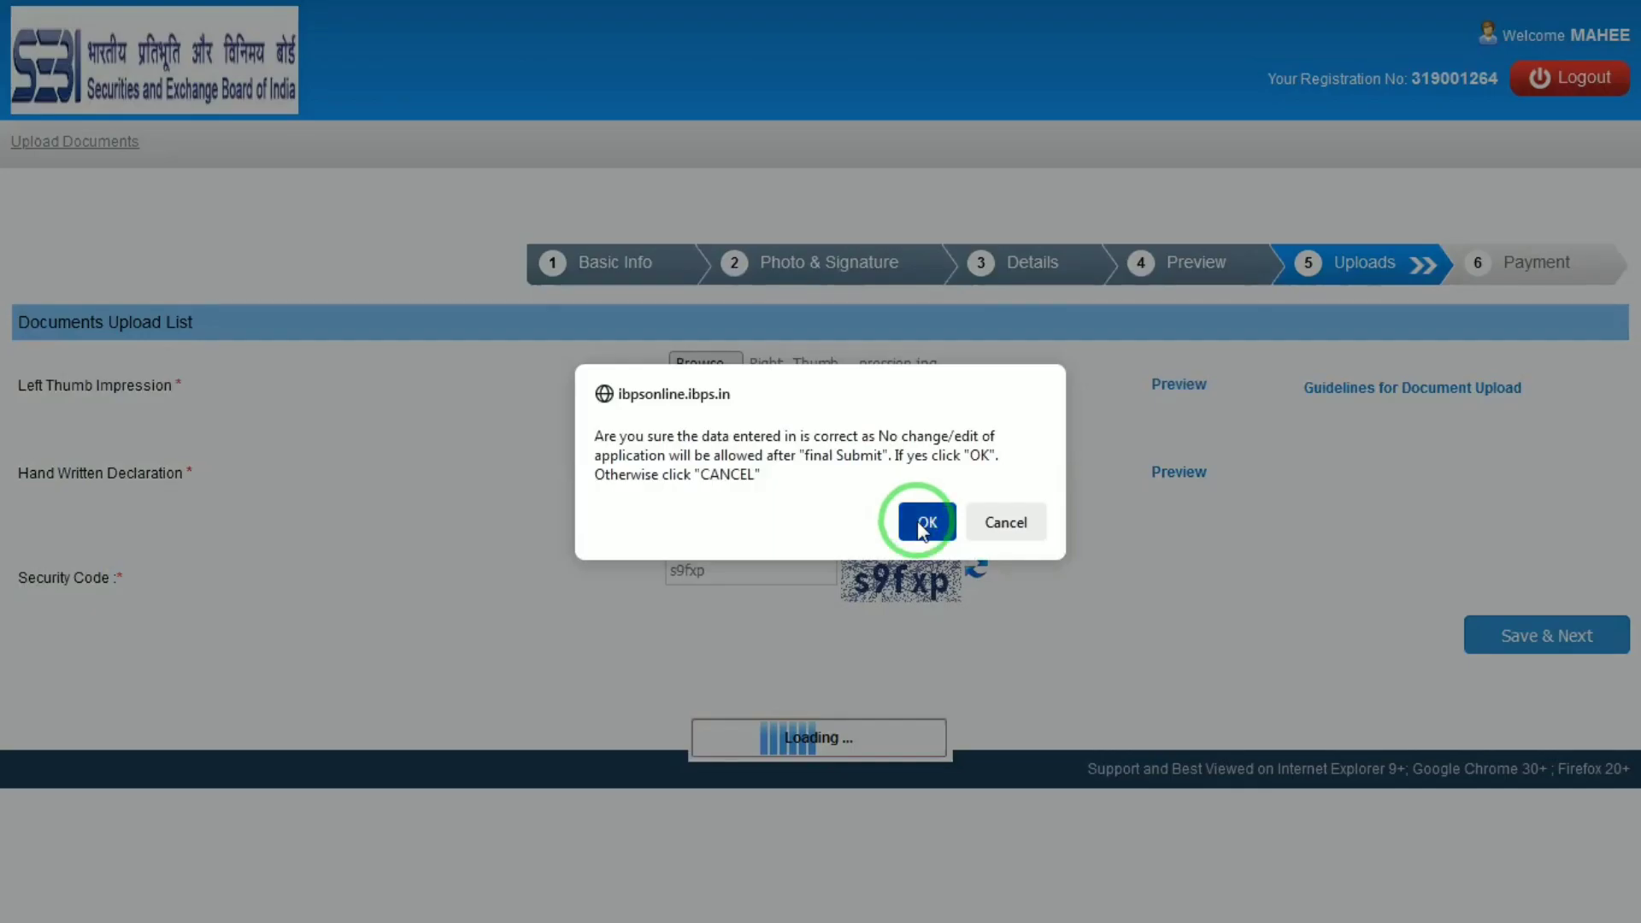
click(913, 518)
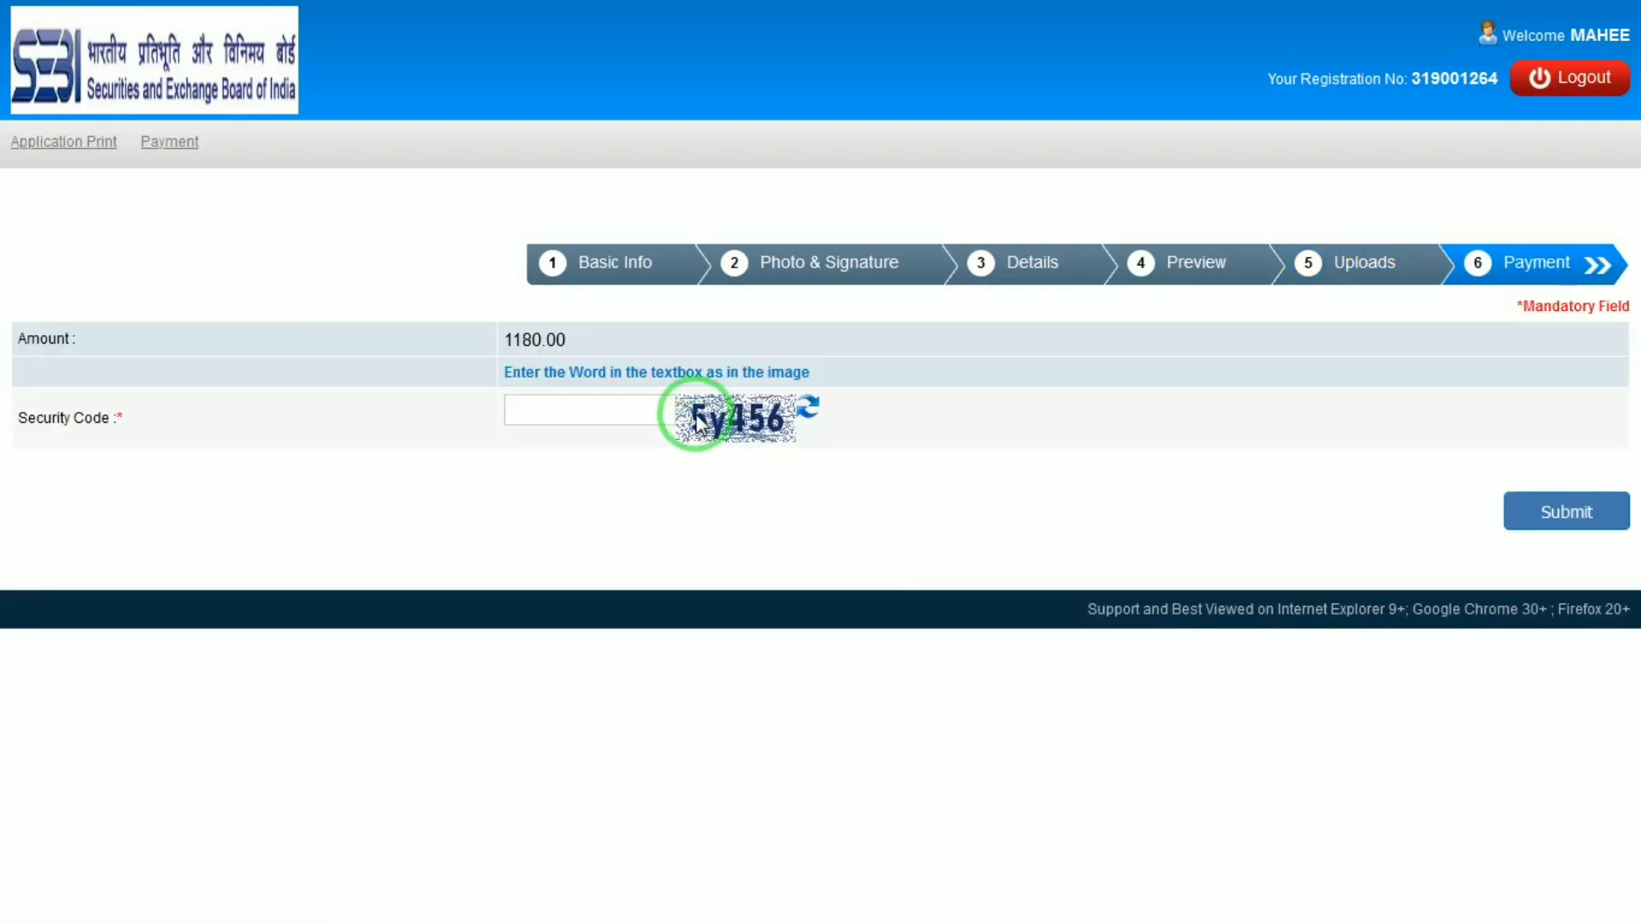
Enter the payment page's security code and submit the 1180.00 fee form.
click(510, 403)
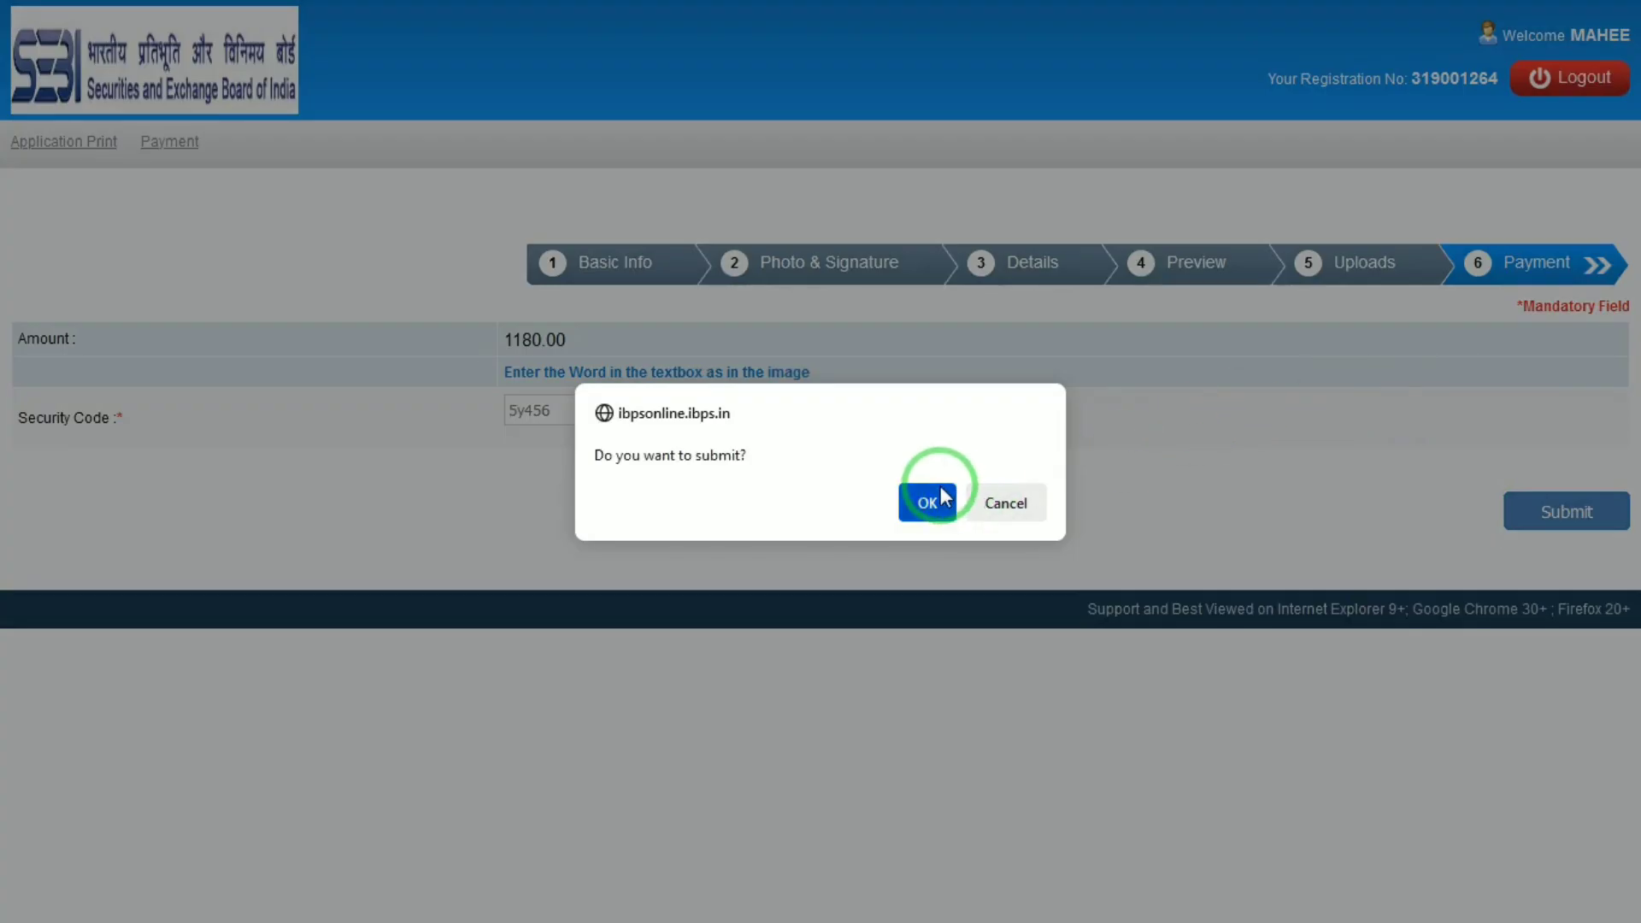
click(930, 500)
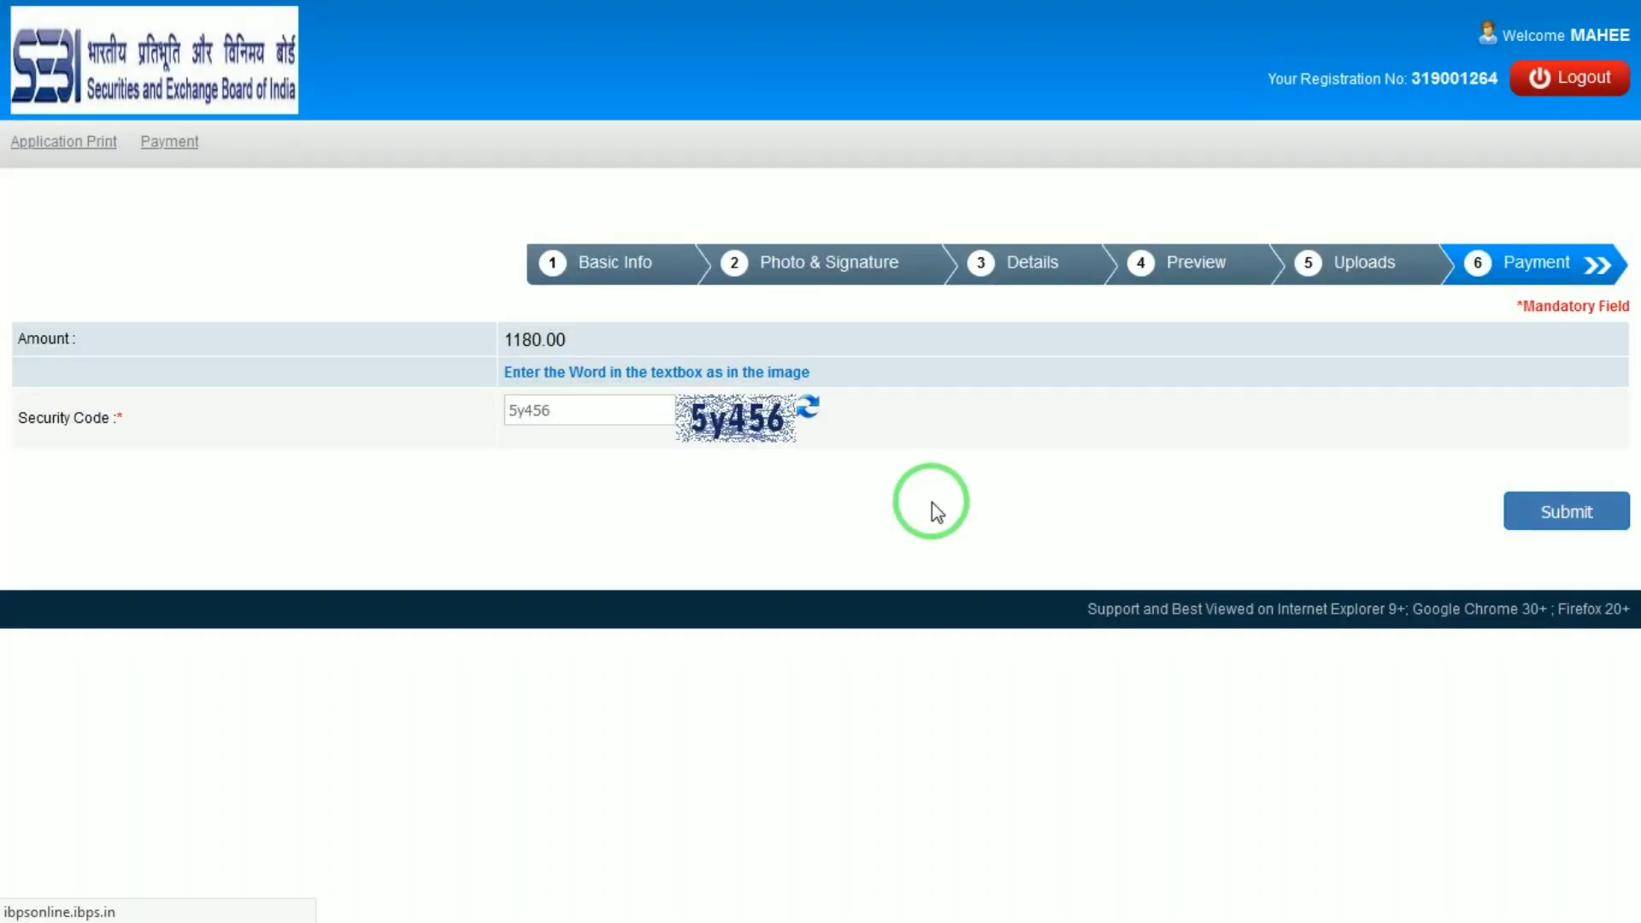